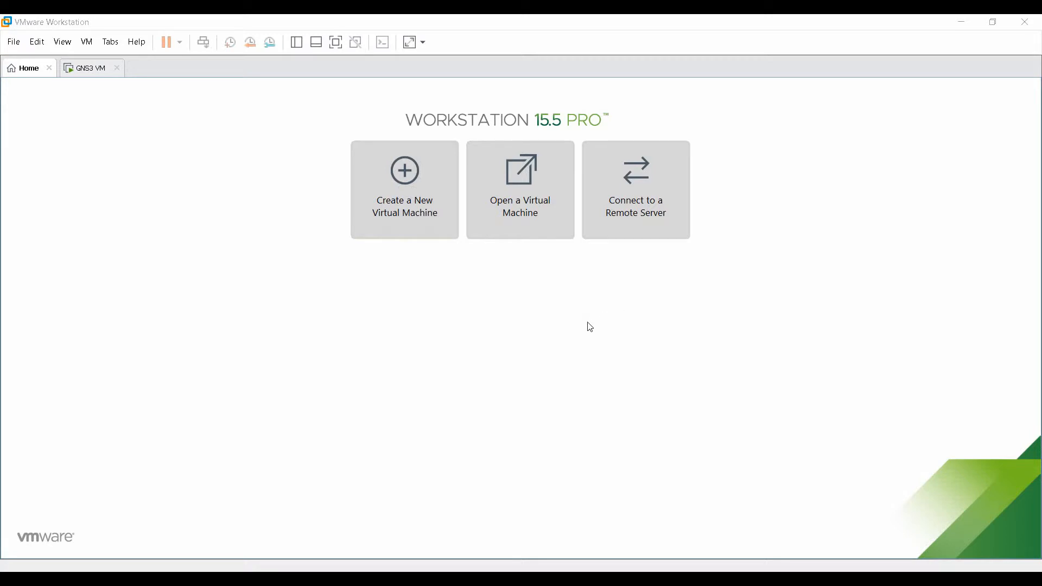
Start the New Virtual Machine Wizard from the VMware Workstation Home tab.
click(418, 208)
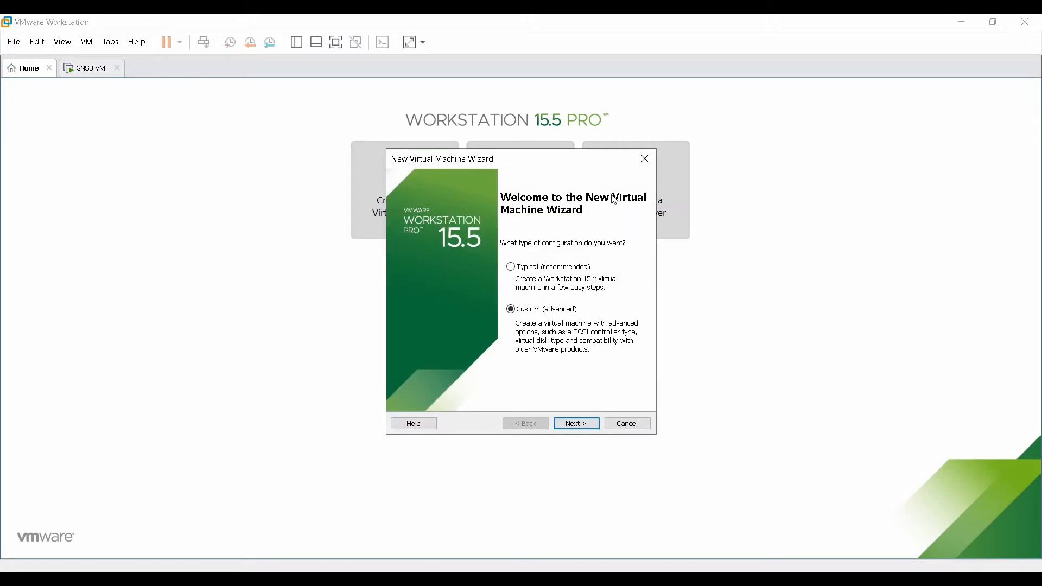
Pick the Custom (advanced) configuration over Typical and advance to hardware compatibility.
click(512, 268)
click(554, 315)
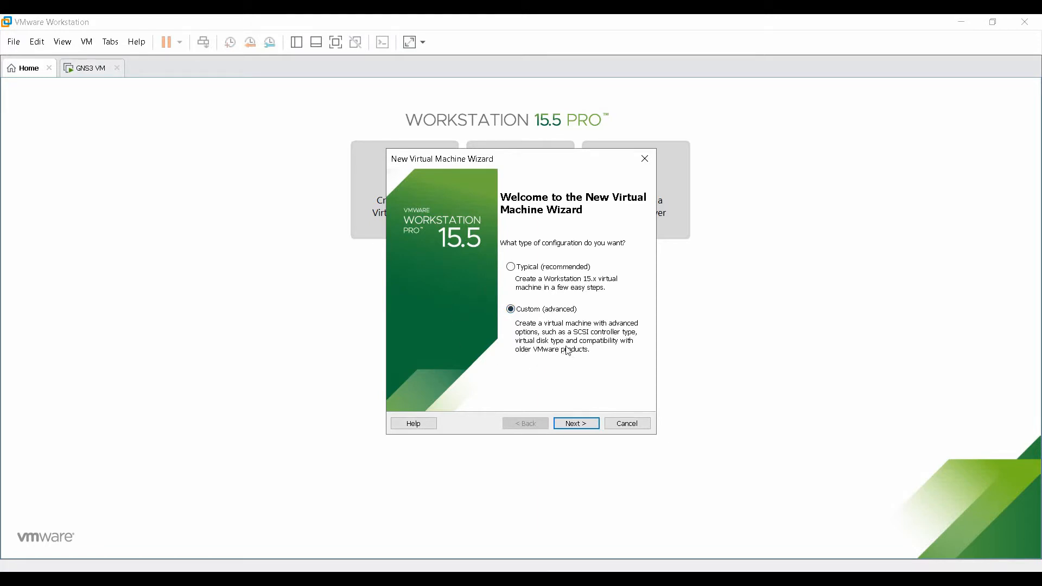
click(577, 424)
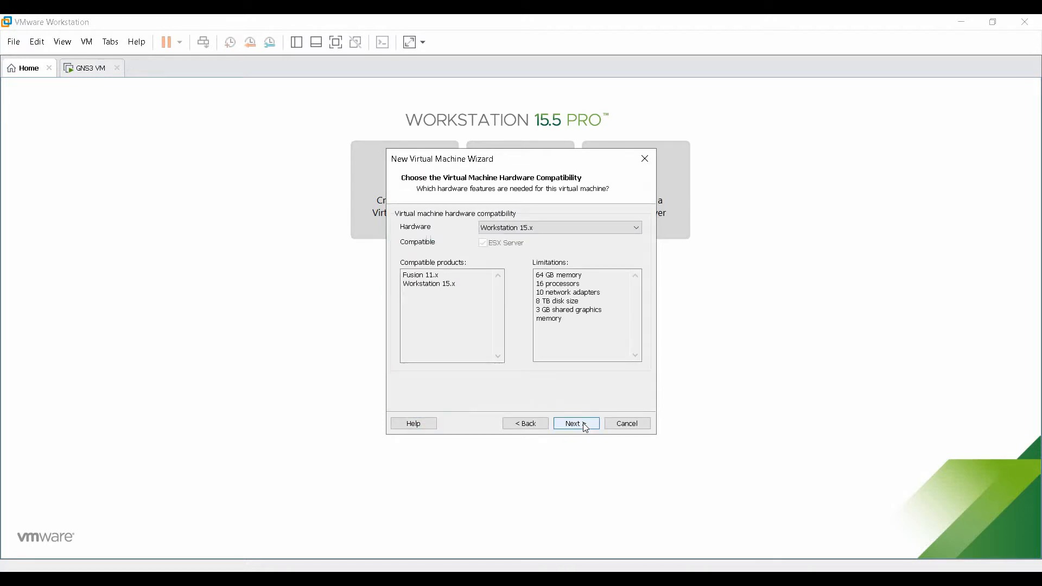
Try the Workstation 14.x and 5.x hardware compatibility settings.
click(565, 231)
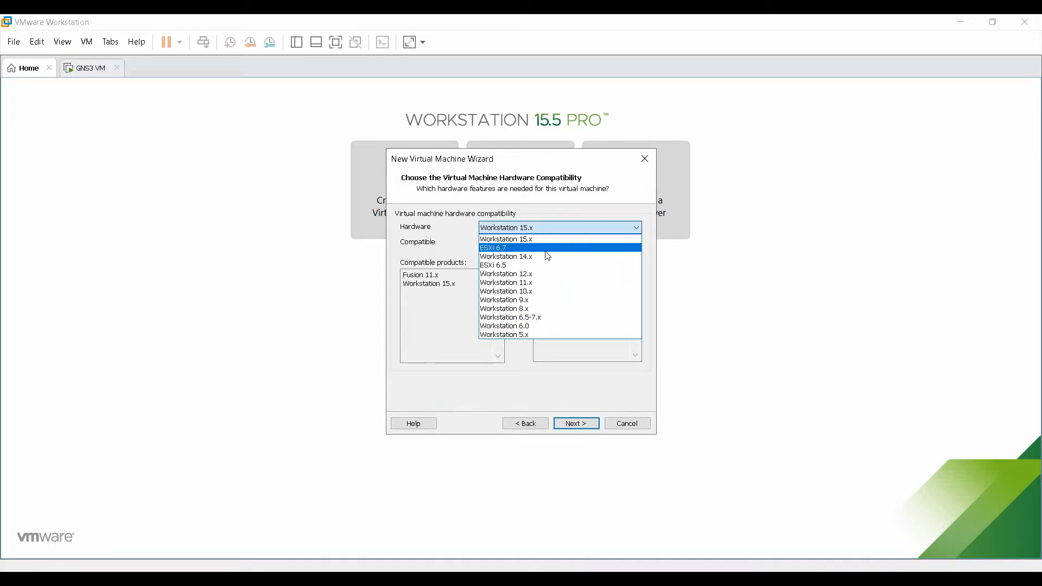
click(458, 244)
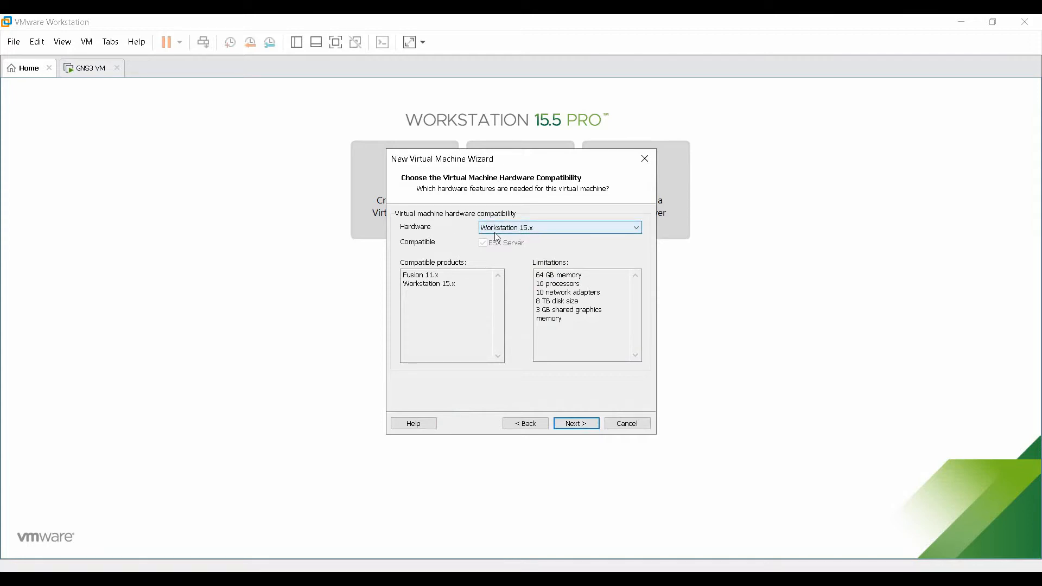
click(535, 228)
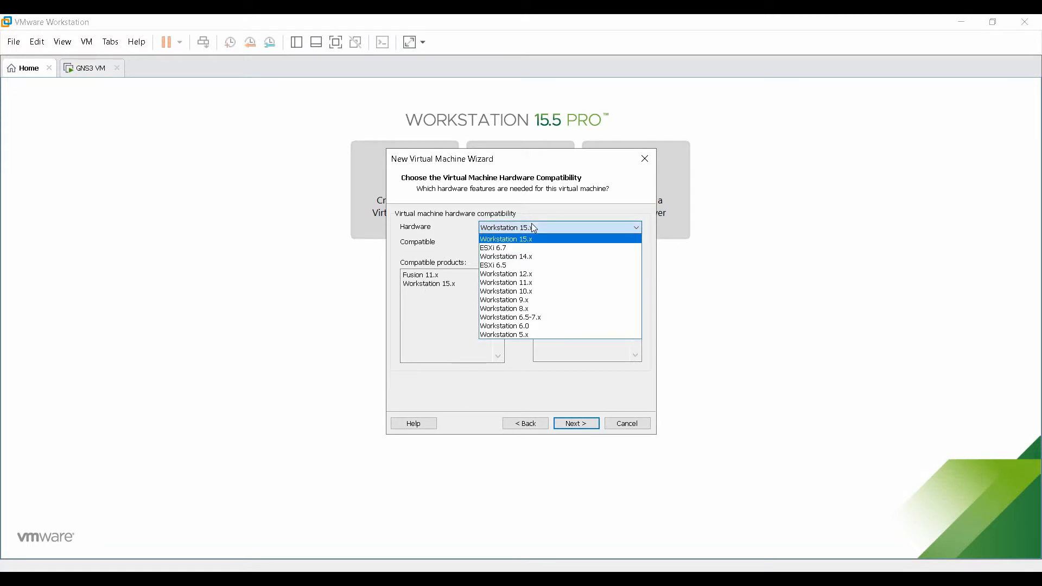
click(525, 244)
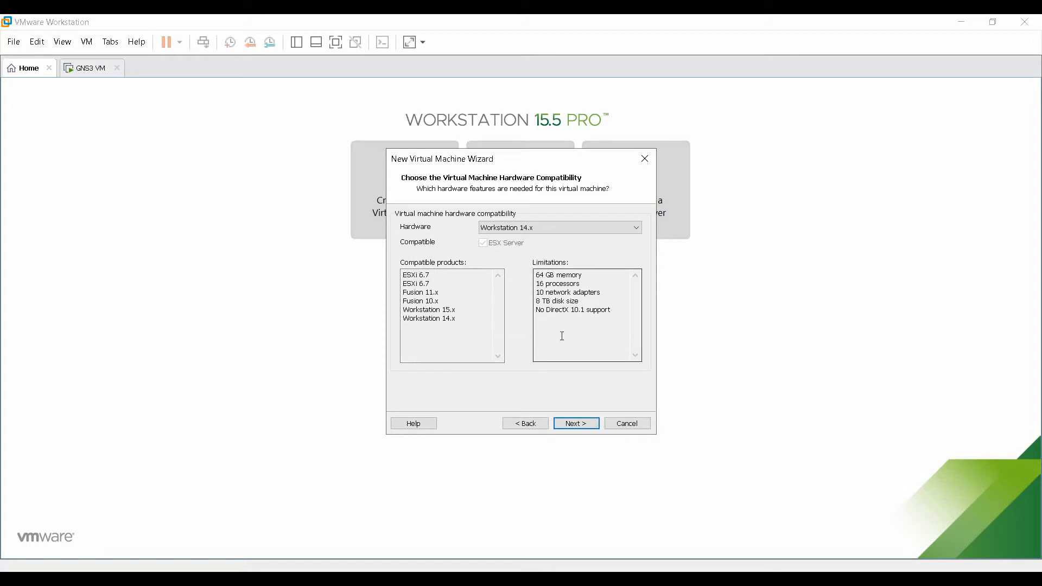
click(548, 232)
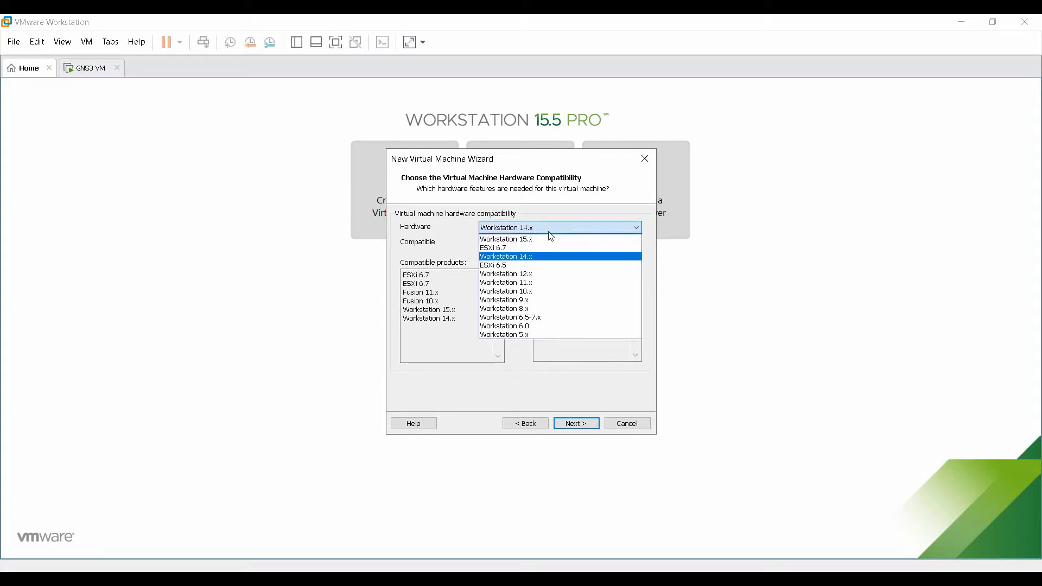
click(526, 334)
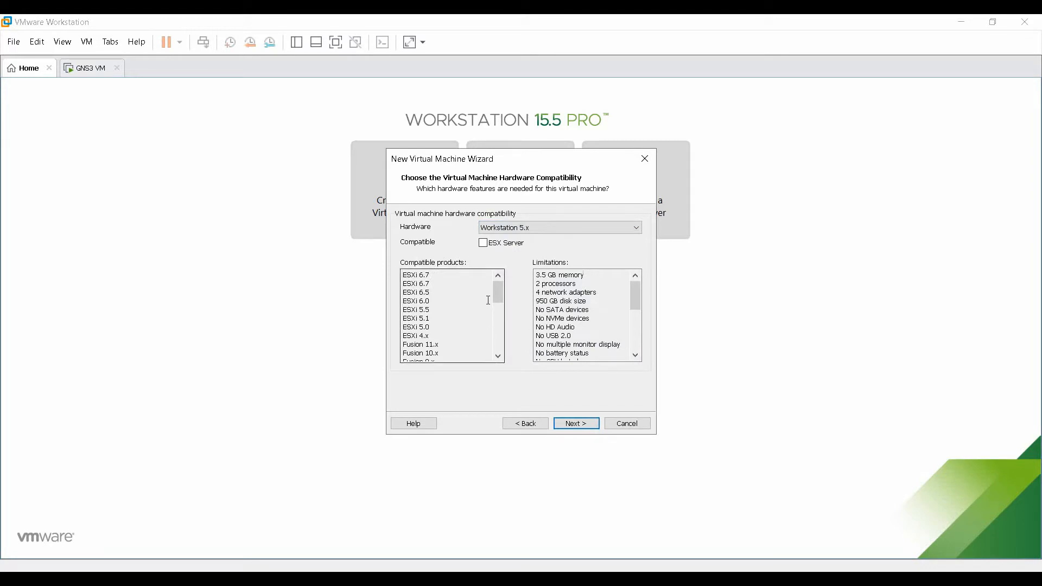
drag(500, 302, 495, 350)
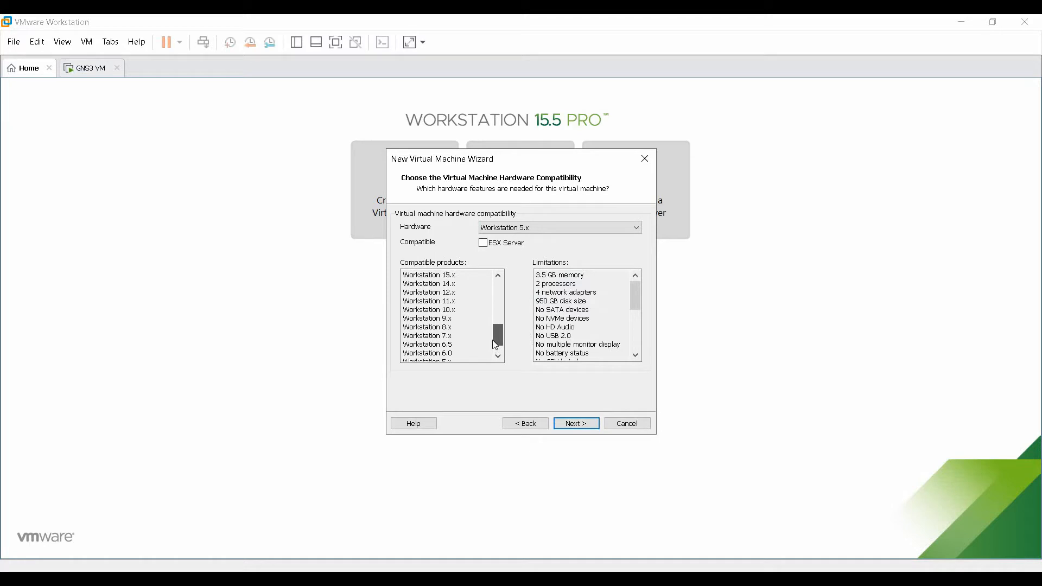
drag(494, 350, 499, 303)
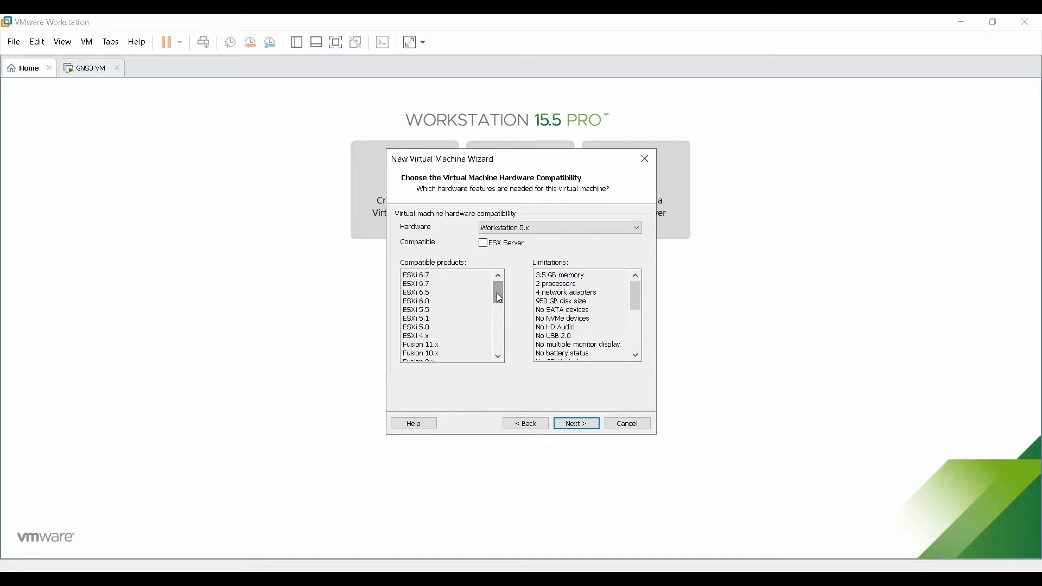
mouse_move(636, 293)
mouse_down()
mouse_move(636, 335)
mouse_move(634, 281)
mouse_up()
Set hardware compatibility back to Workstation 15.x and continue.
click(589, 228)
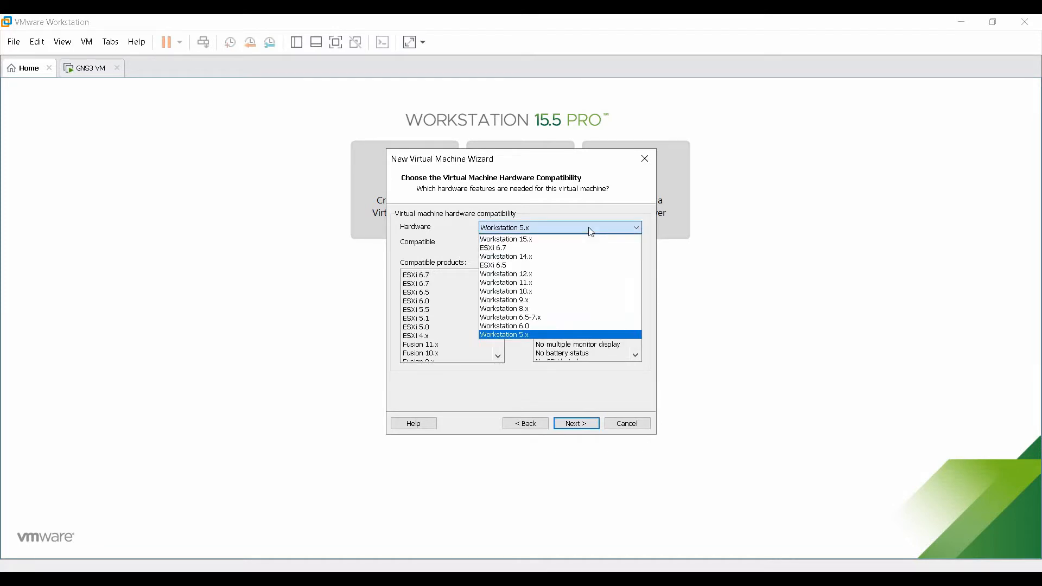
click(540, 239)
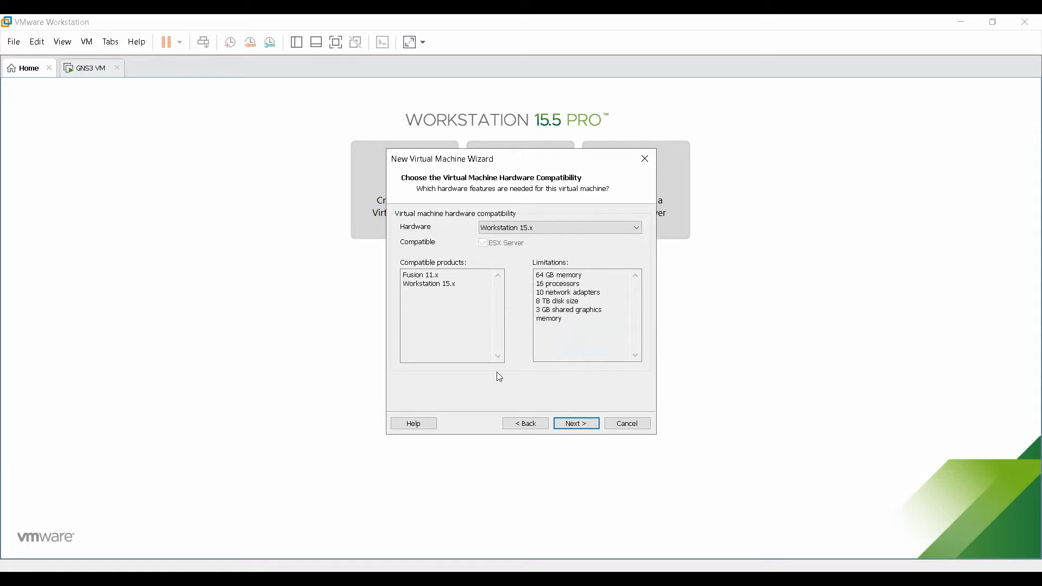
click(573, 430)
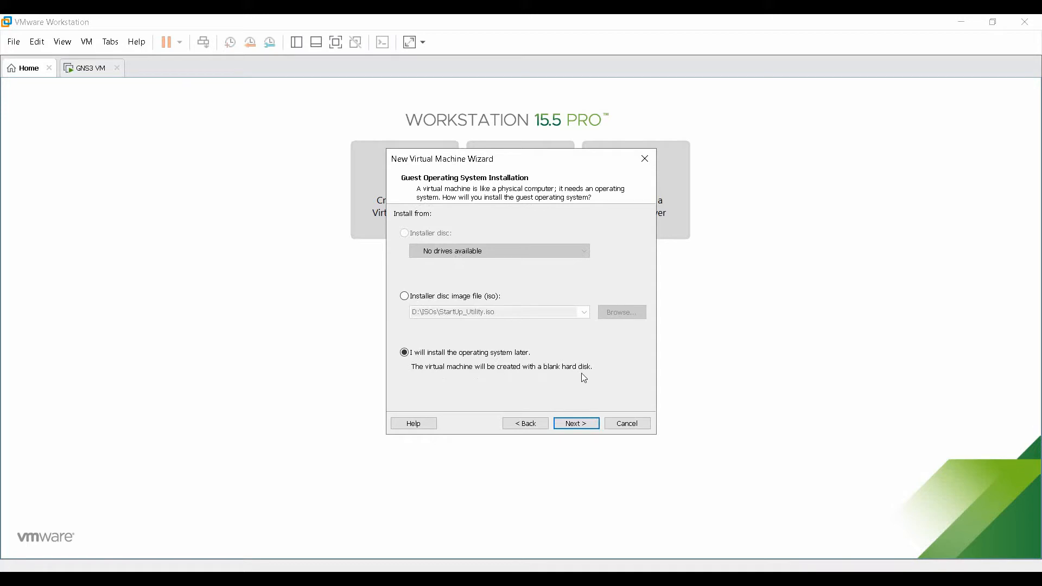
Choose to install the OS later and select Windows 7 x64 as the guest version.
click(578, 425)
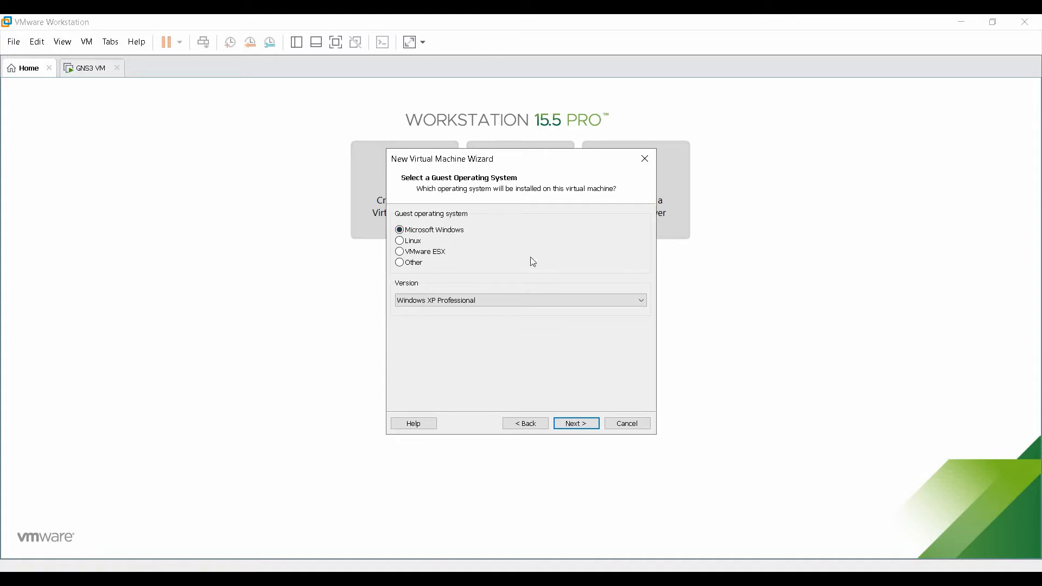
click(488, 301)
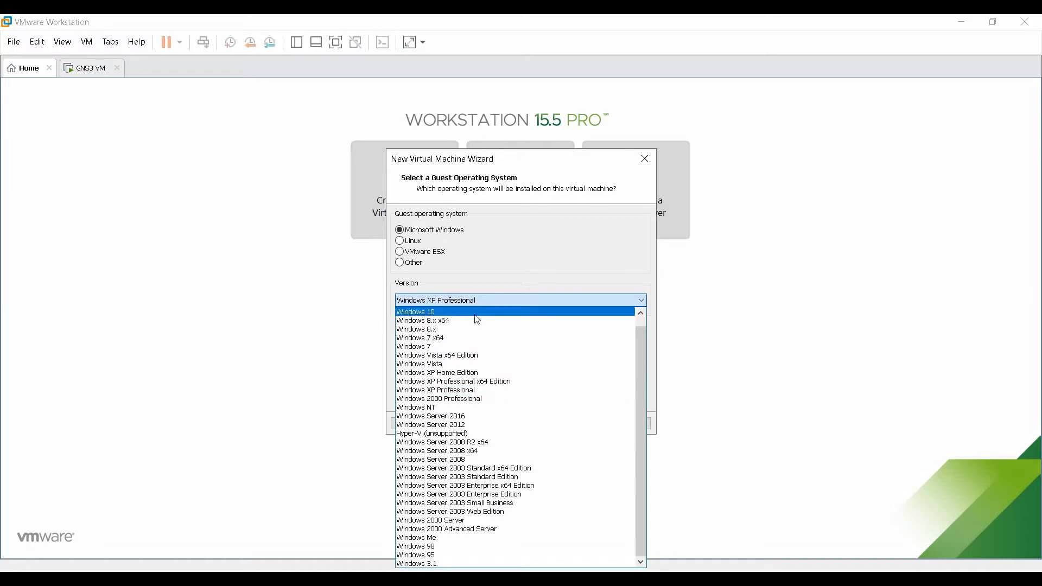
click(467, 339)
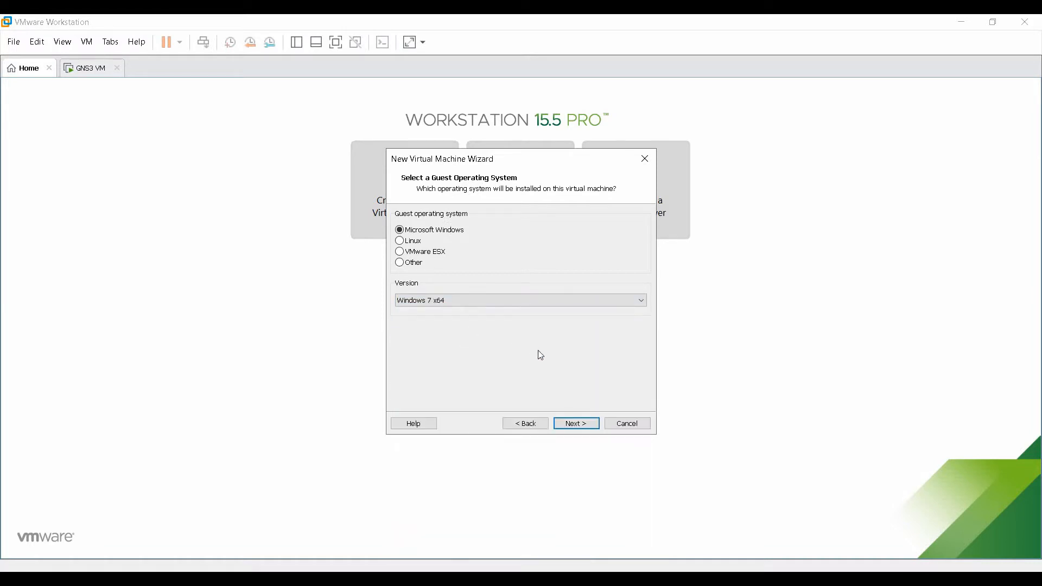
click(579, 424)
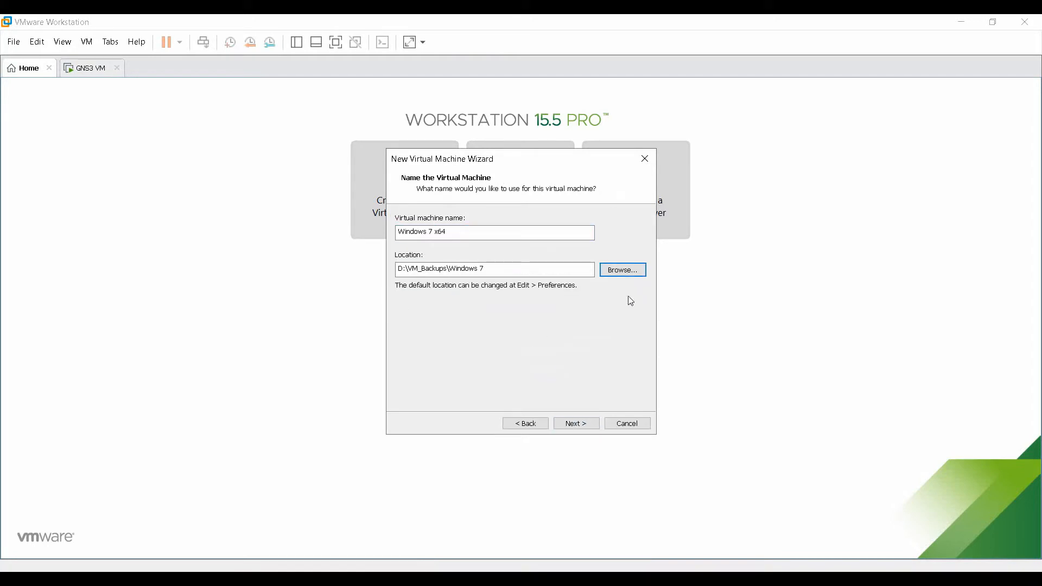
Keep the name Windows 7 x64 and location D:\VM_Backups\Windows 7, then continue.
click(621, 275)
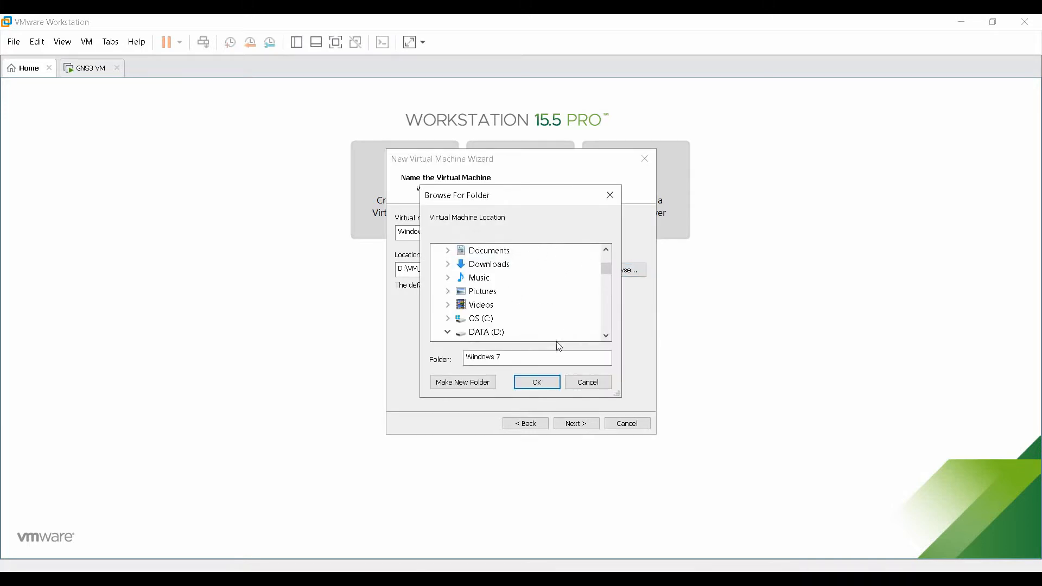
click(584, 383)
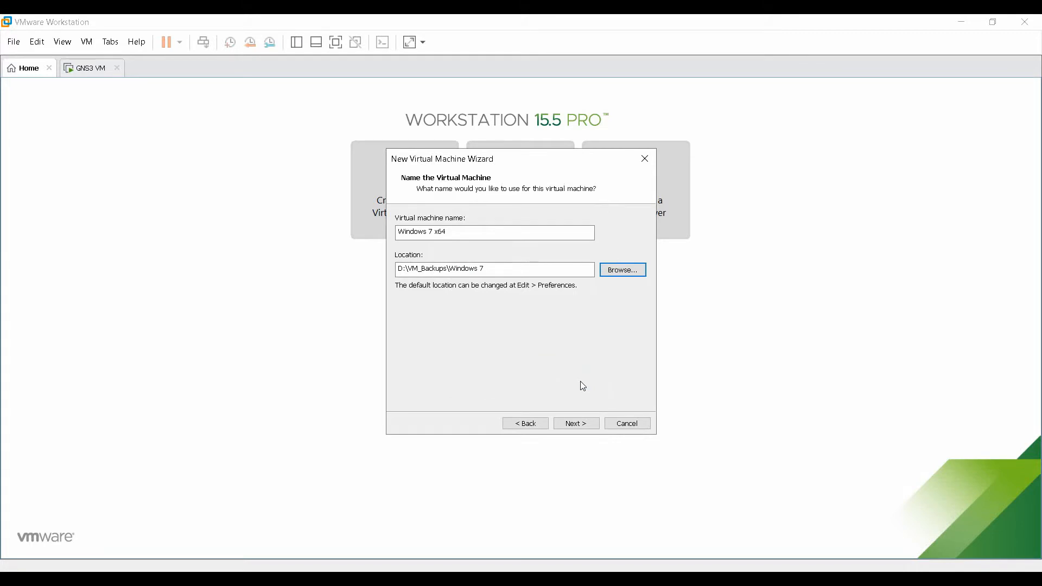
click(529, 271)
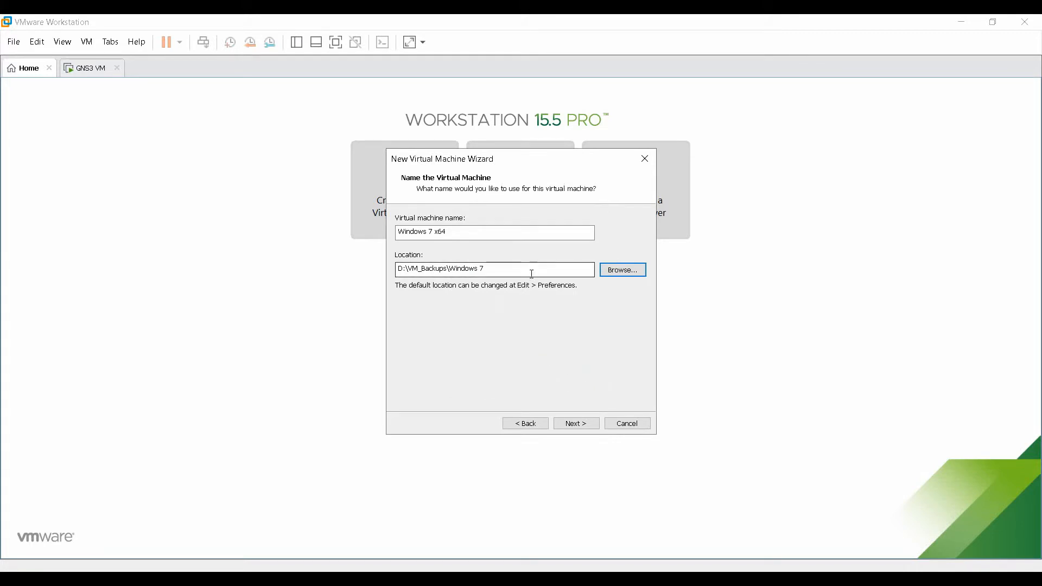
click(492, 231)
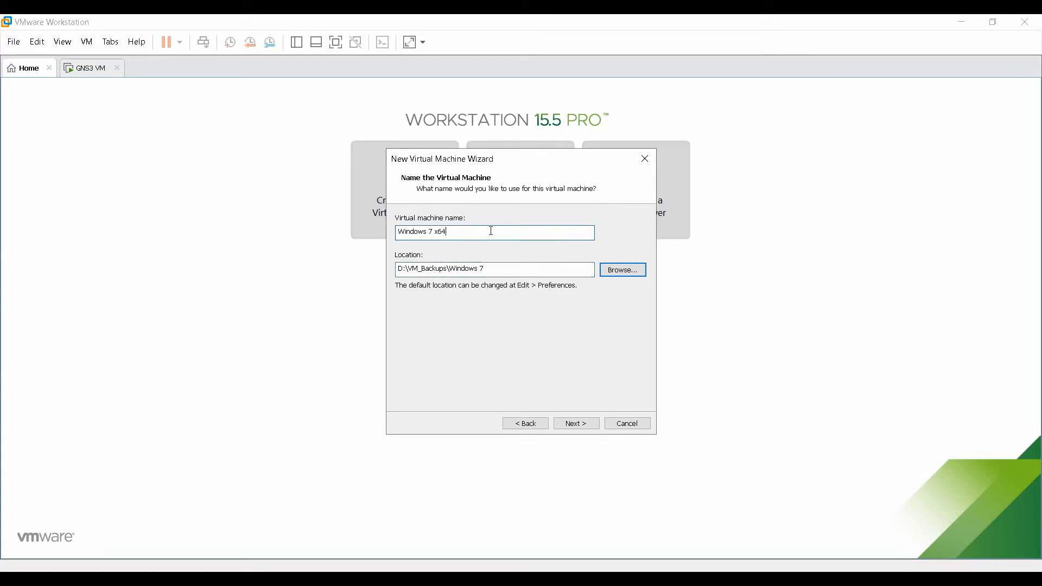
click(578, 428)
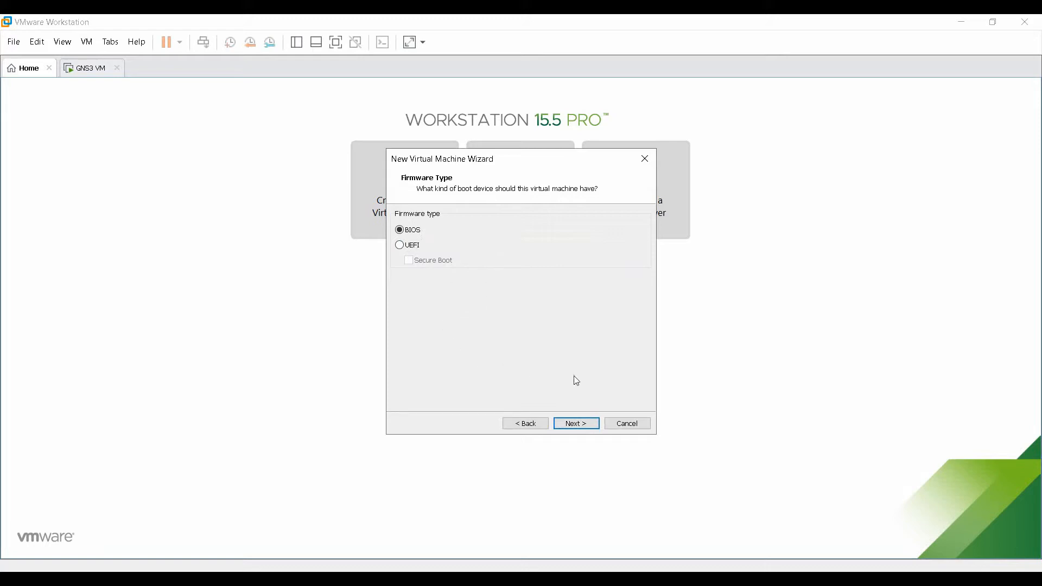
Keep BIOS firmware and try 2 processors with 4 cores each.
click(583, 428)
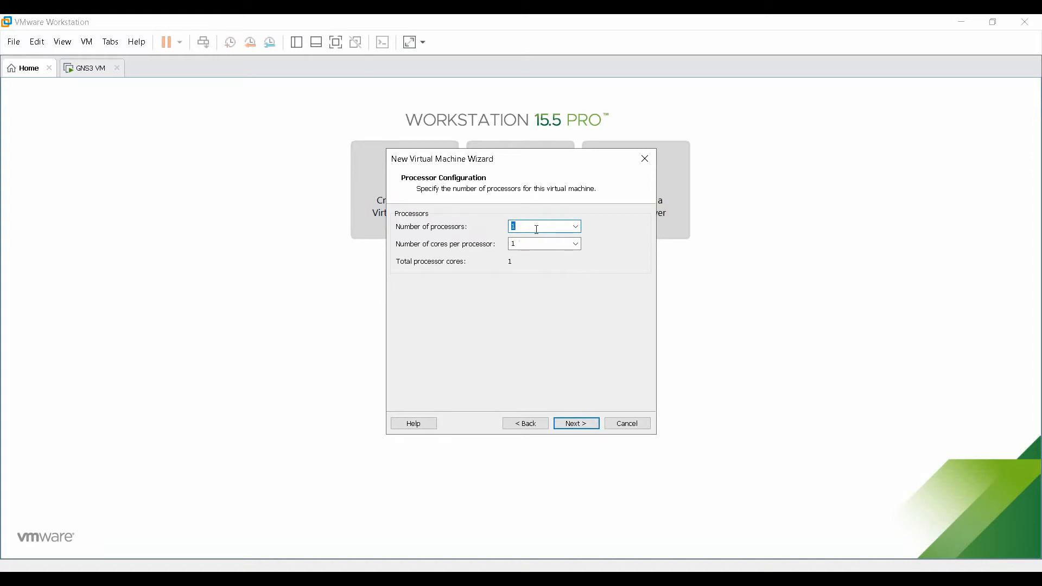
click(577, 244)
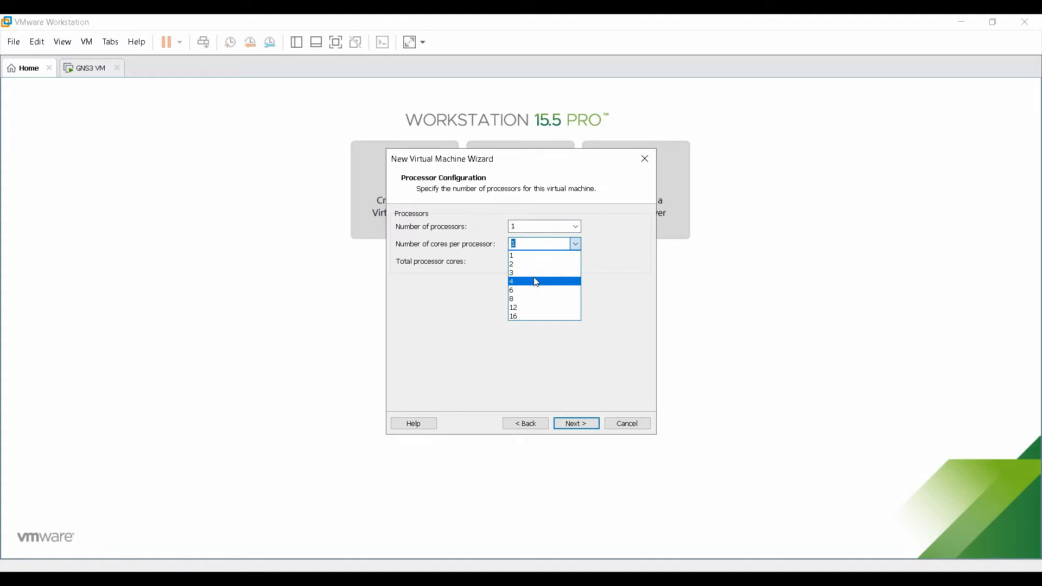
click(457, 262)
click(577, 226)
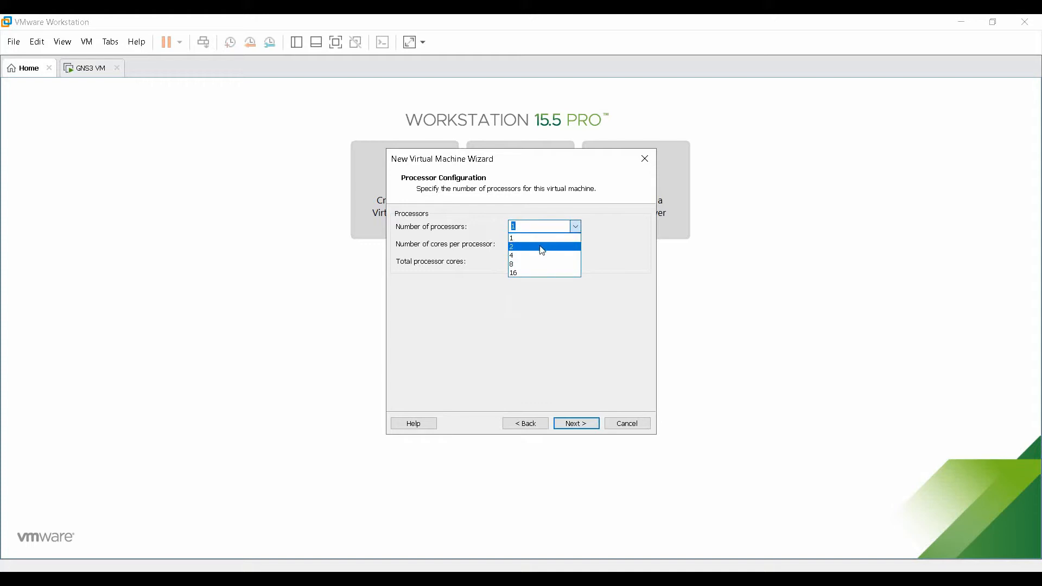
click(541, 247)
click(576, 245)
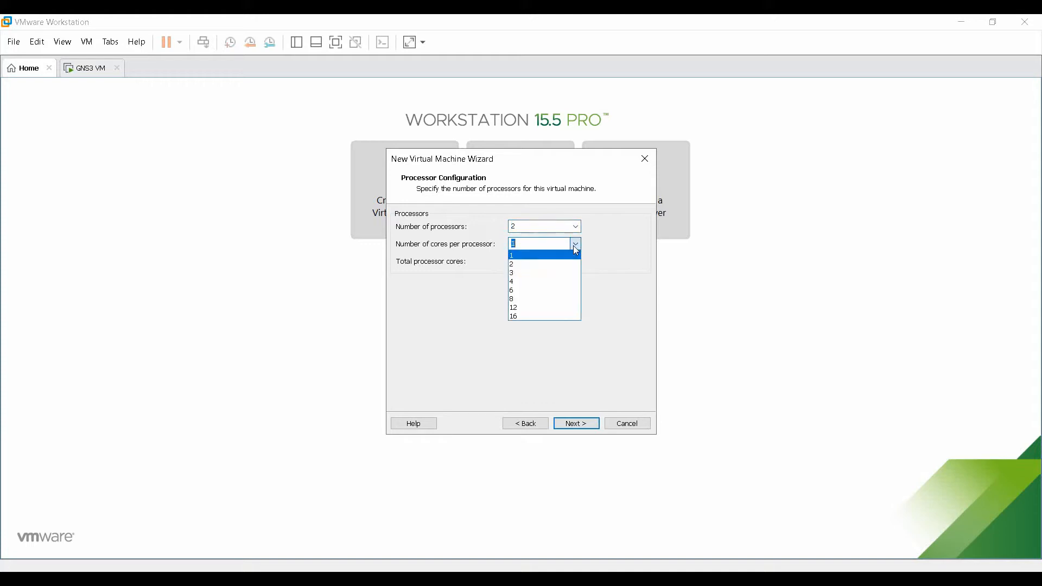
click(551, 282)
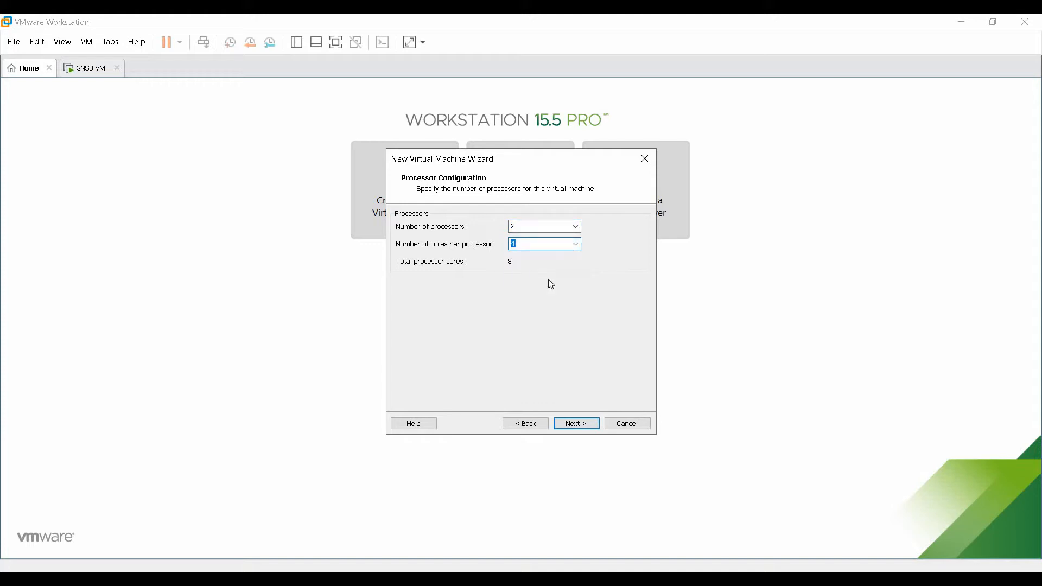
Settle on 1 processor with 4 cores per processor and continue.
click(576, 227)
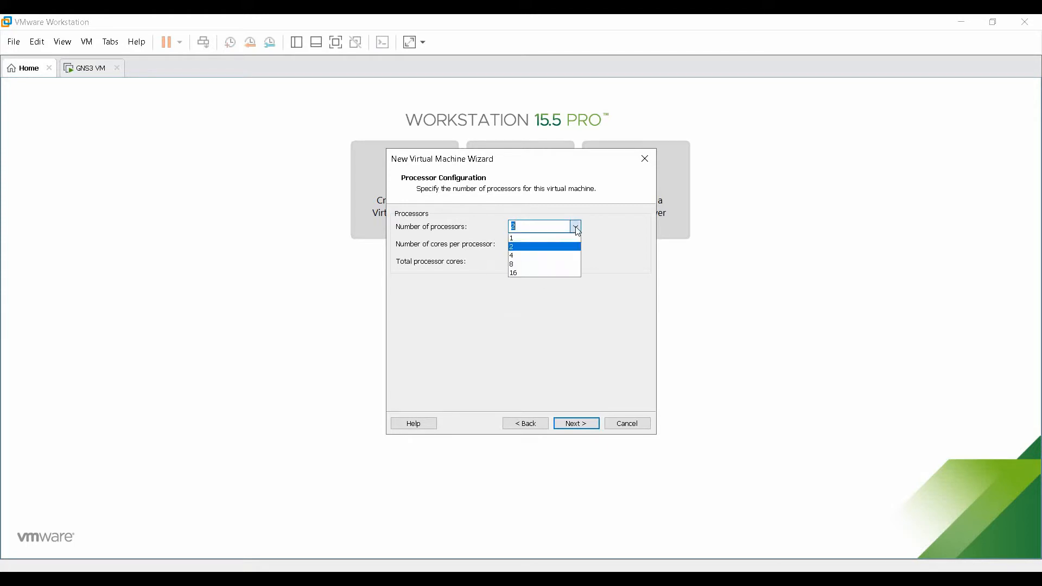
click(565, 240)
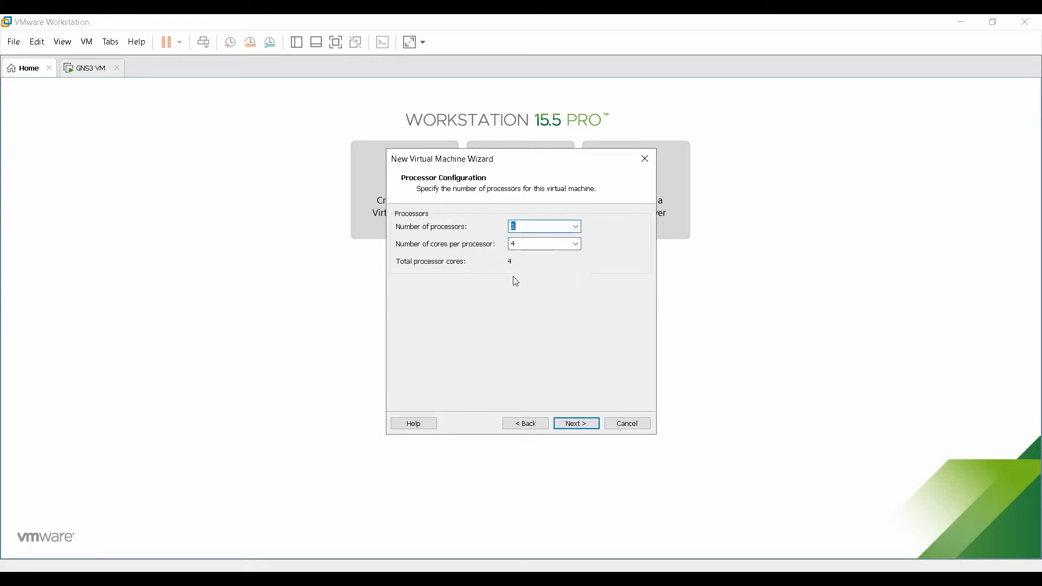
click(577, 245)
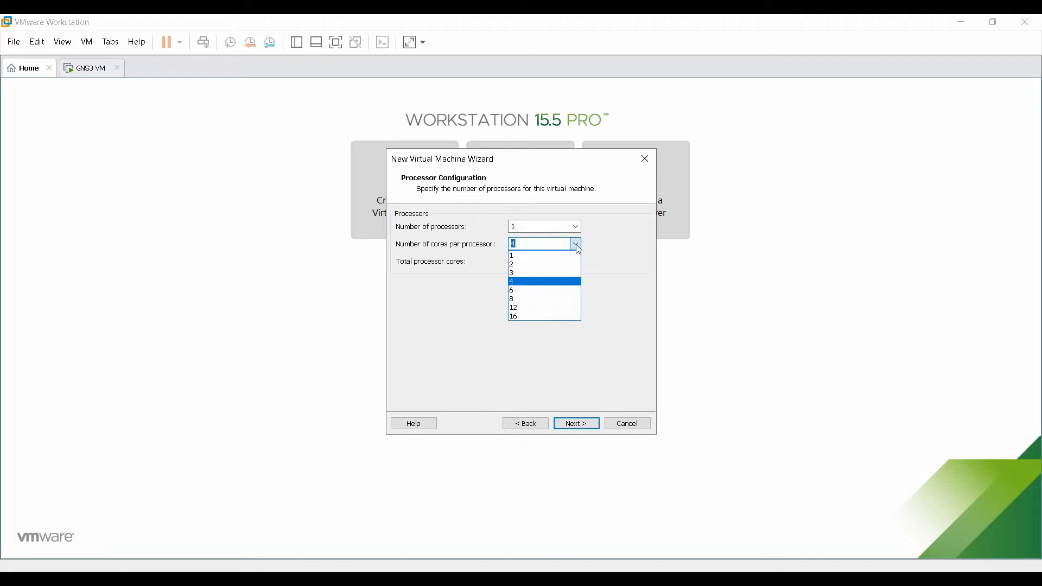
click(530, 266)
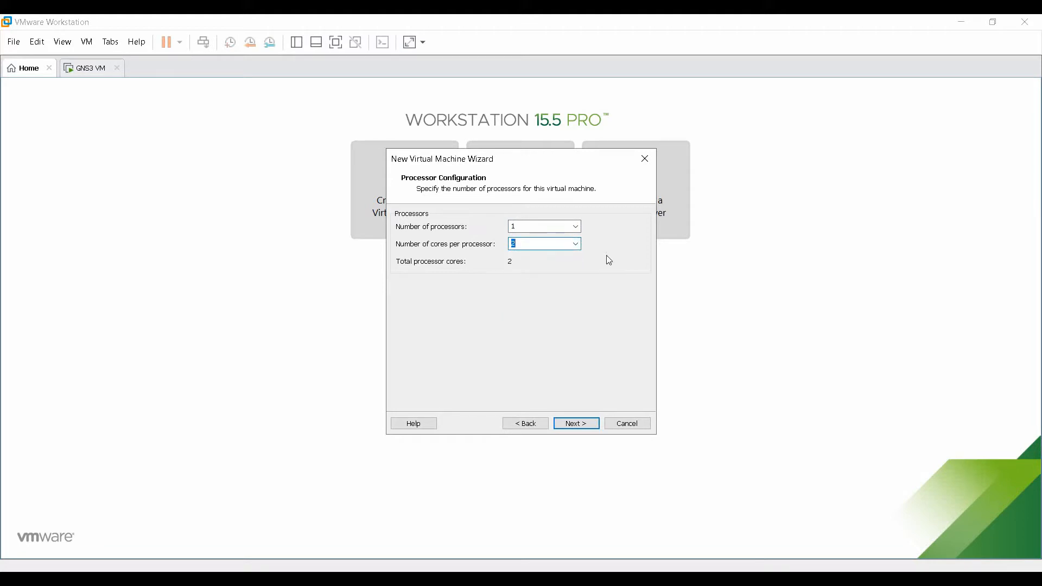
click(577, 246)
click(544, 281)
click(576, 424)
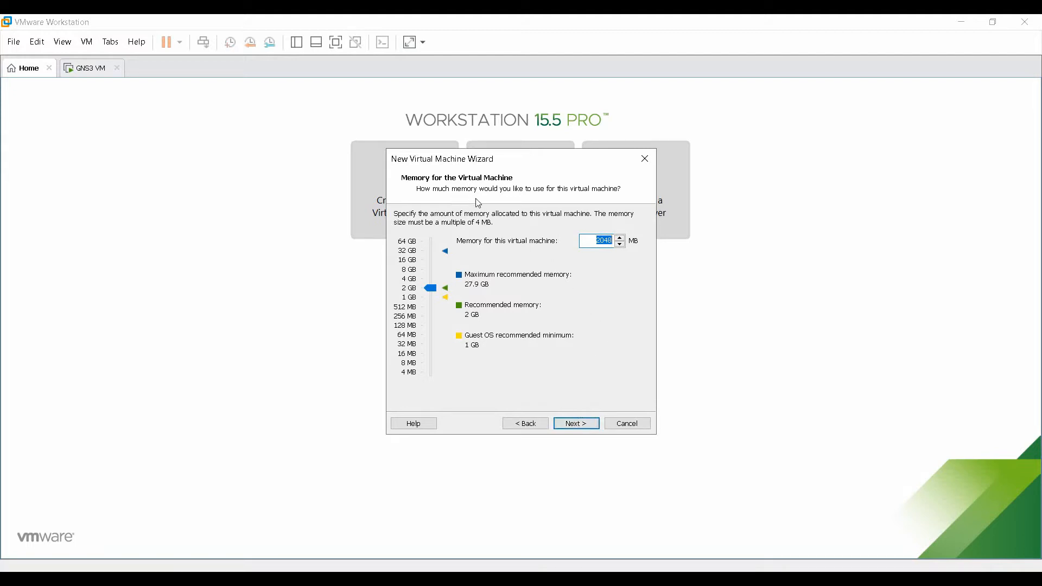
Raise the VM memory from 2048 MB to 4096 MB and continue.
click(408, 284)
drag(432, 276, 411, 307)
click(408, 283)
click(575, 425)
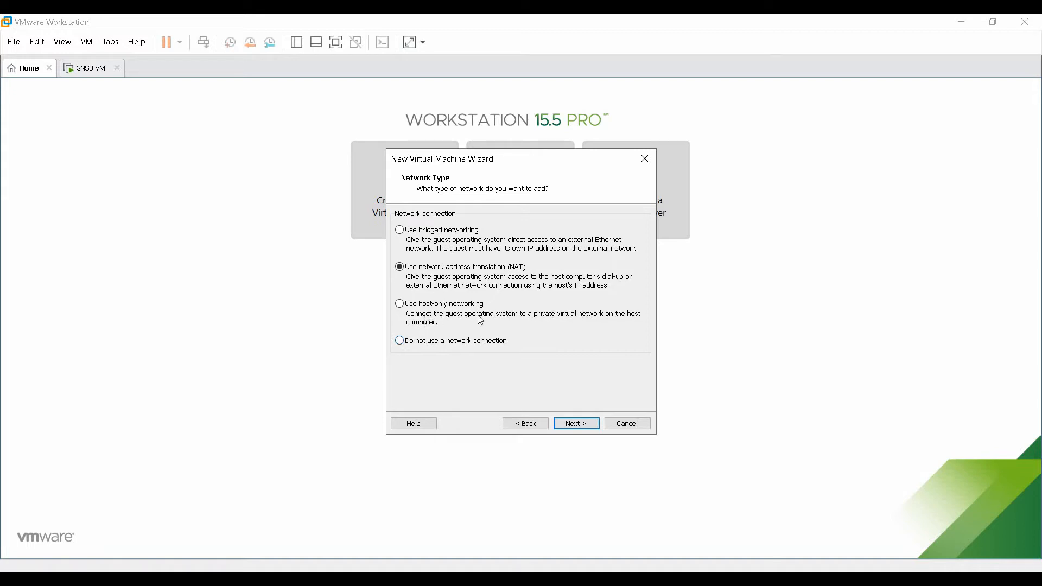
Select host-only networking for the virtual machine and continue.
click(440, 308)
click(566, 425)
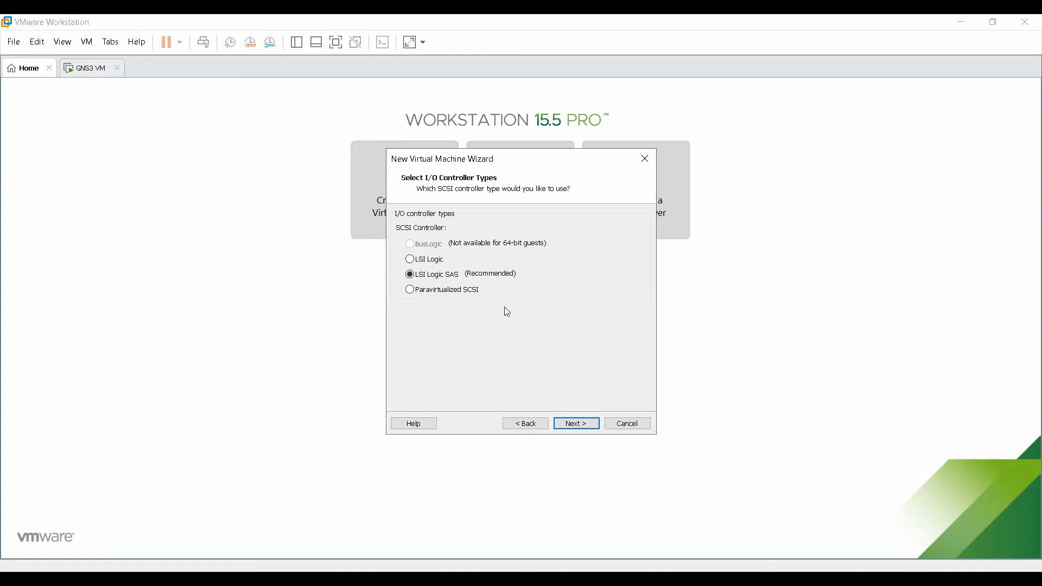
Accept the LSI Logic SAS controller, SCSI disk type and a new virtual disk.
click(576, 424)
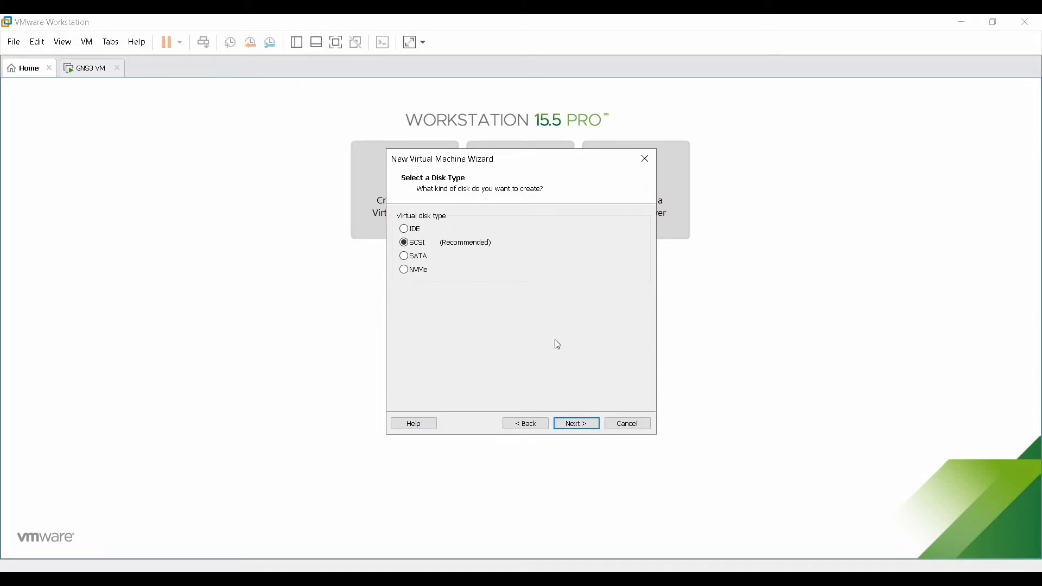
click(577, 424)
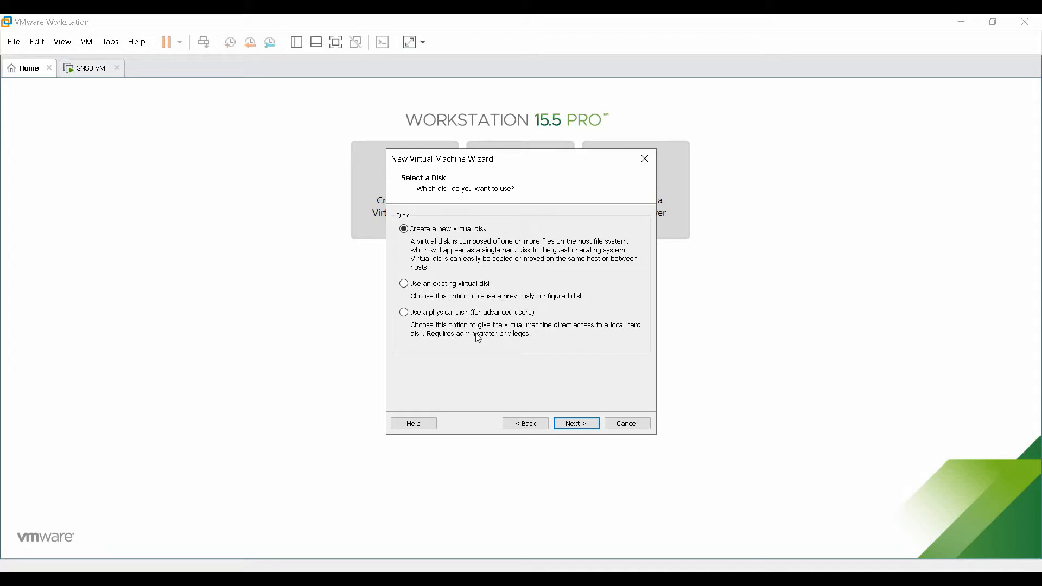
click(577, 424)
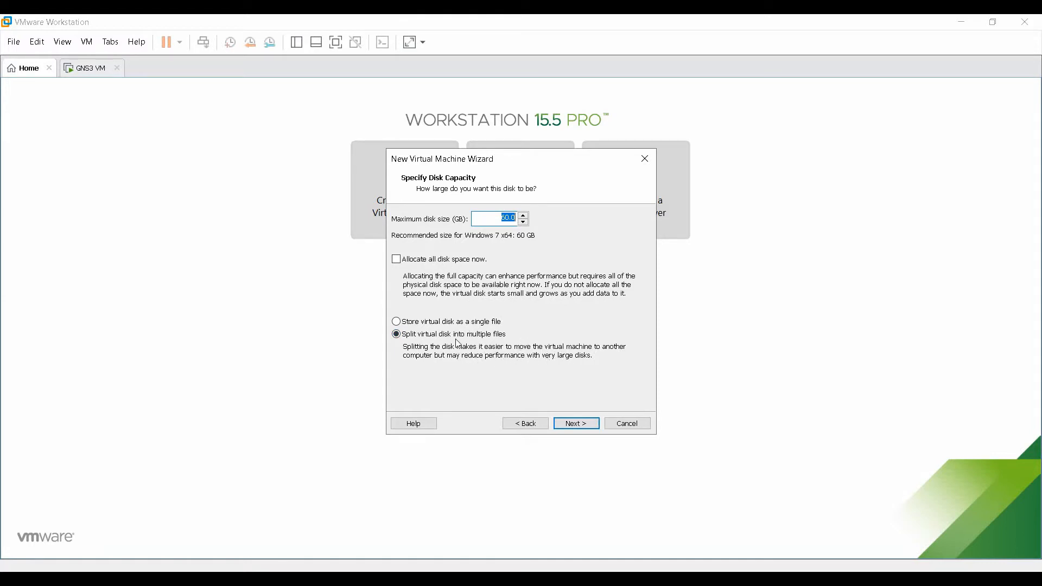
Keep the 60 GB split disk and browse for the Windows 7 x64.vmdk location.
click(575, 424)
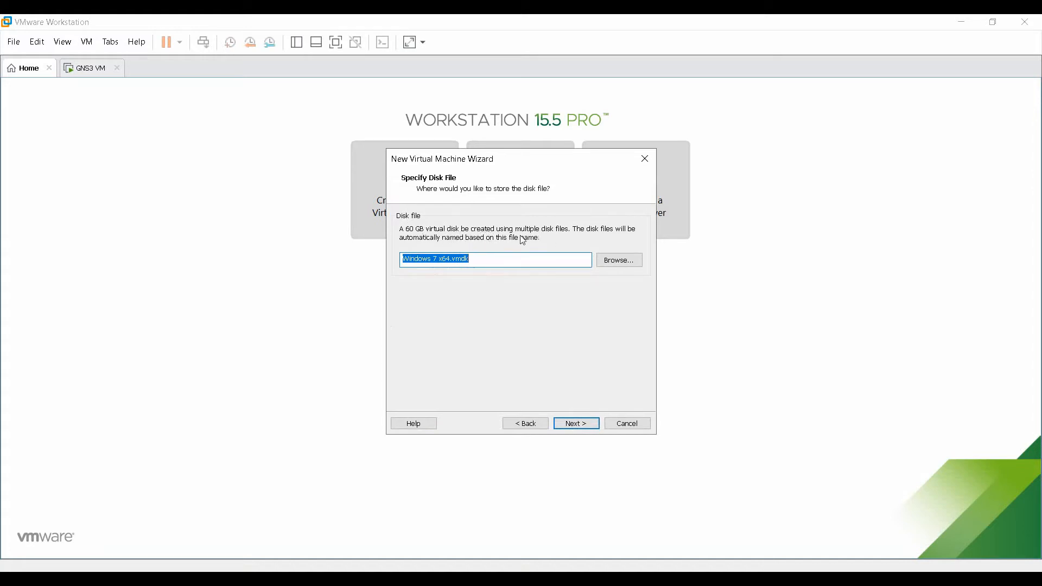
click(625, 263)
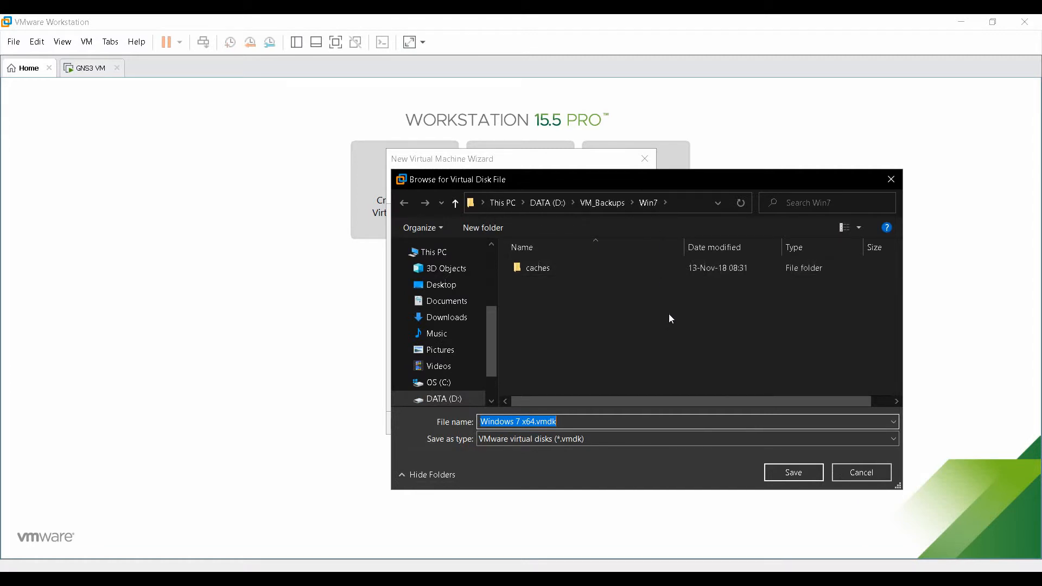
Save the virtual disk into D:\VM_Backups\Windows 7 as 'Windows 7 x64.vmdk'.
click(609, 206)
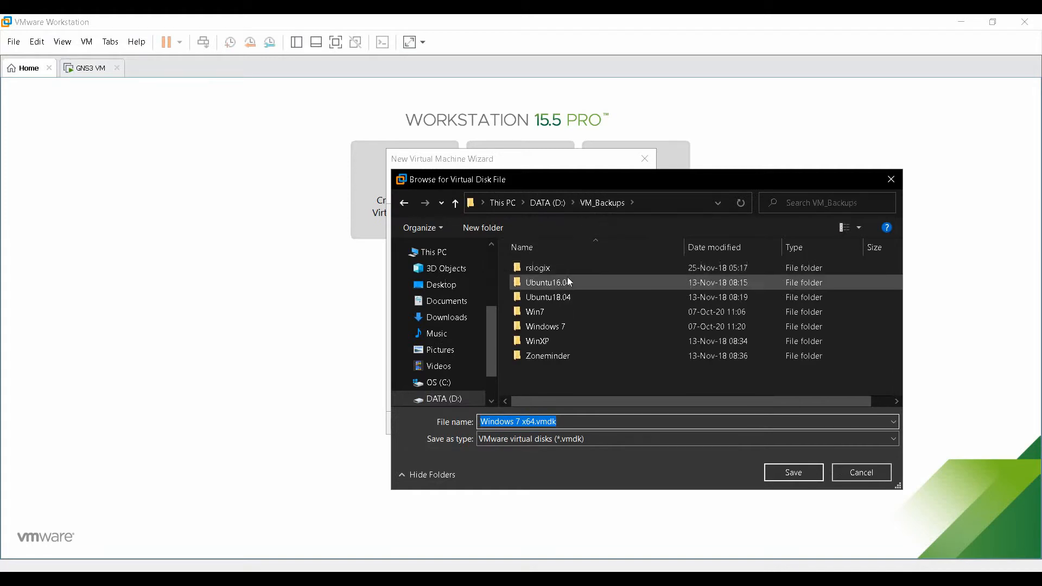
double_click(572, 326)
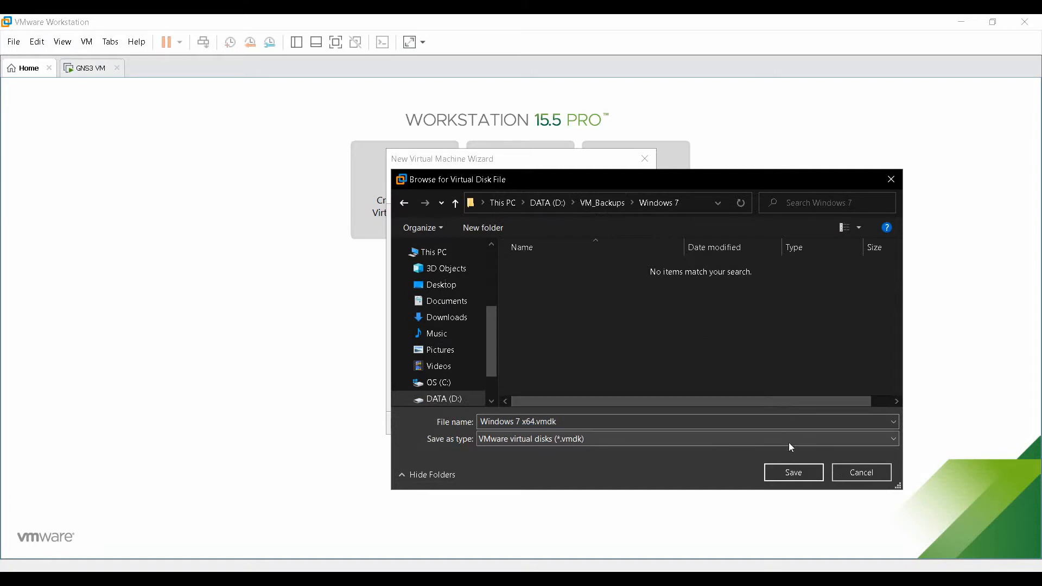
click(793, 474)
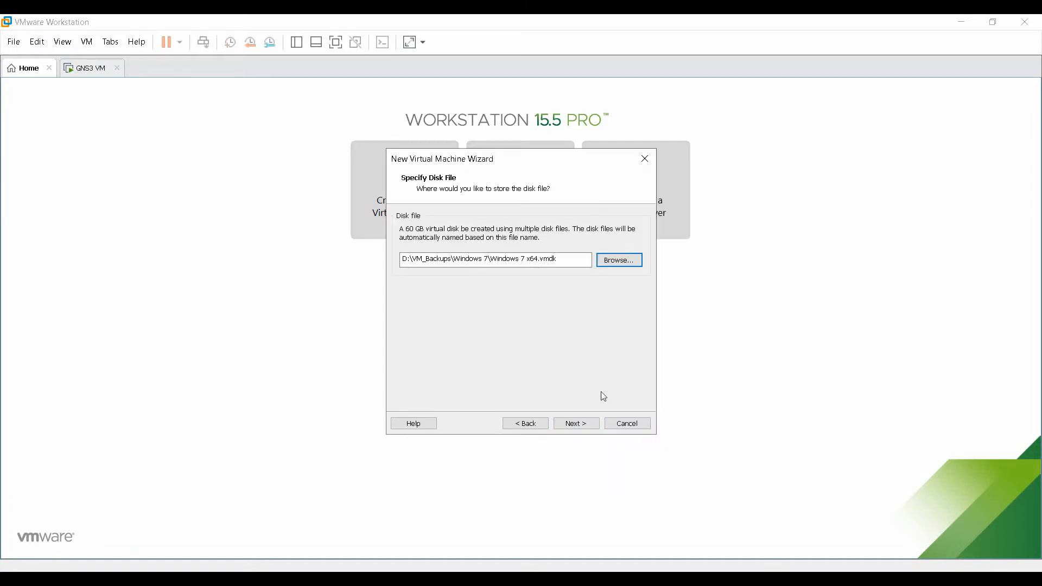
Advance to the Ready to Create Virtual Machine summary and bring up Customize Hardware.
click(578, 424)
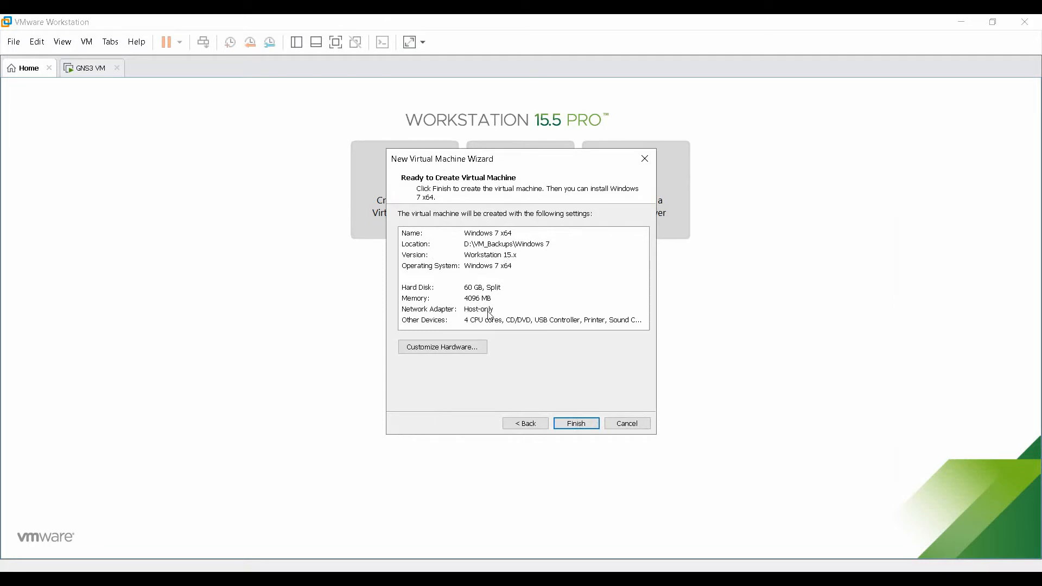
click(461, 353)
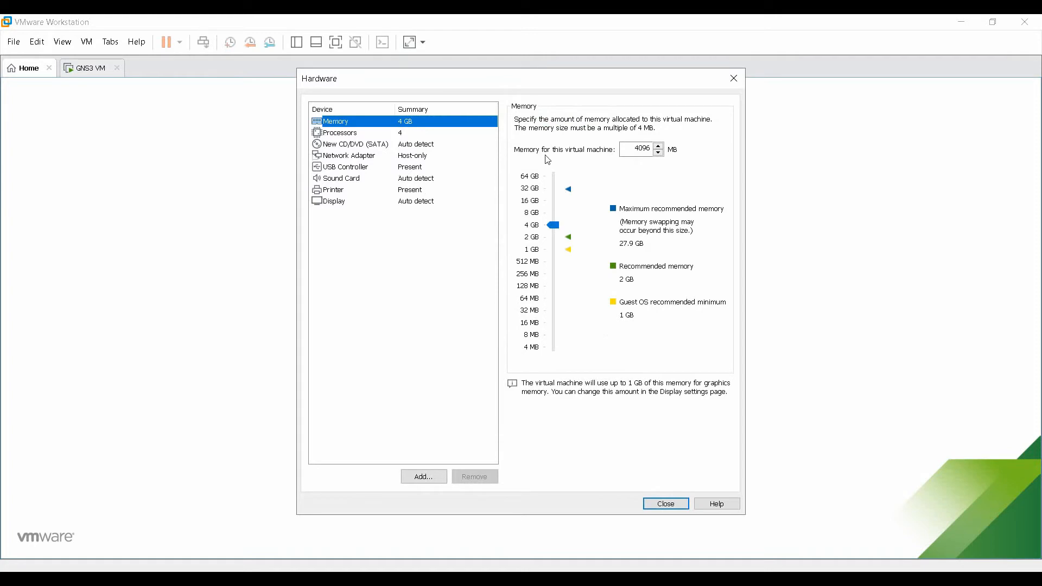
click(403, 136)
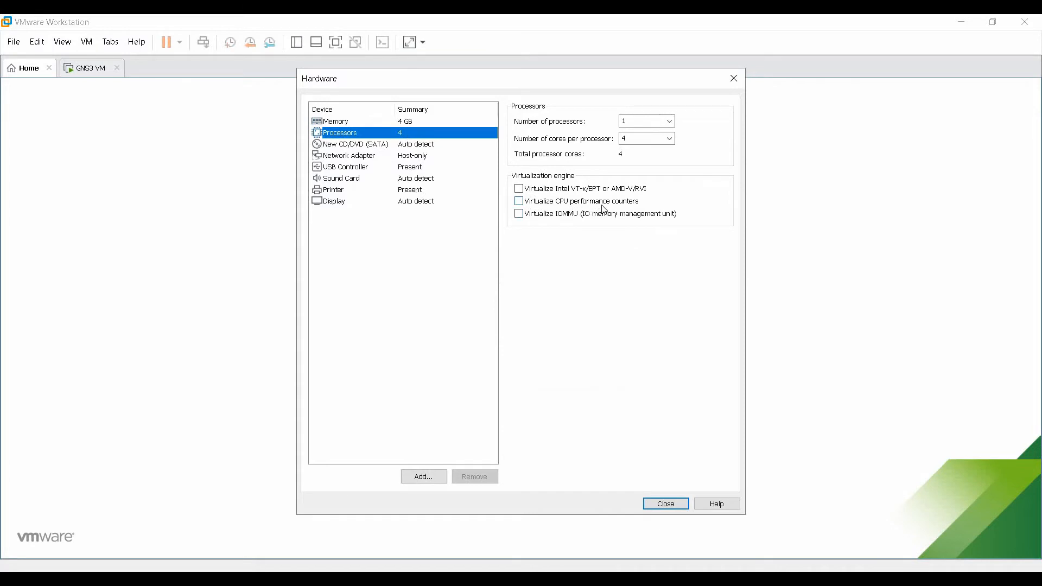
click(418, 145)
click(389, 135)
click(344, 206)
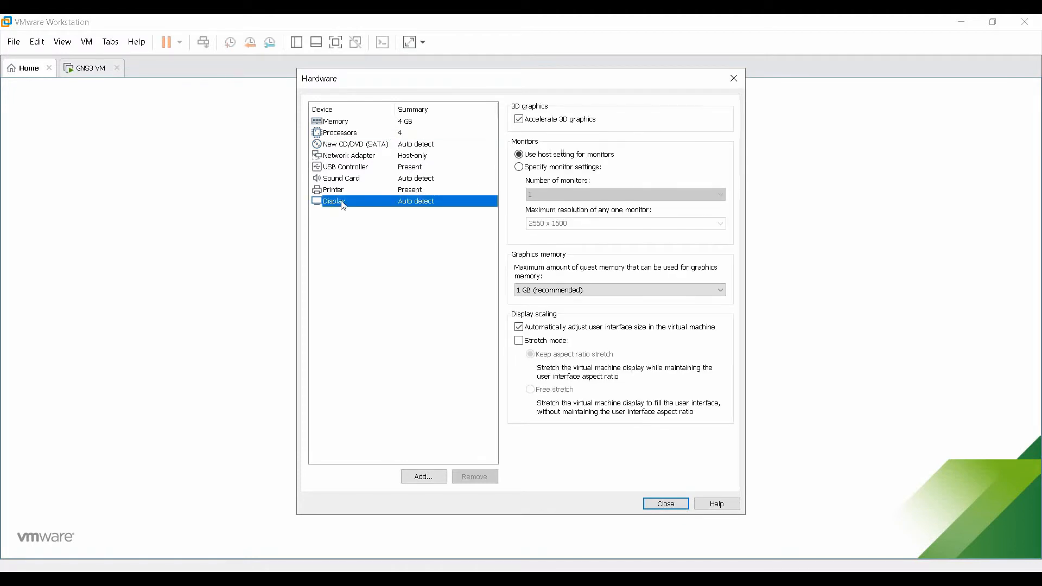
click(573, 291)
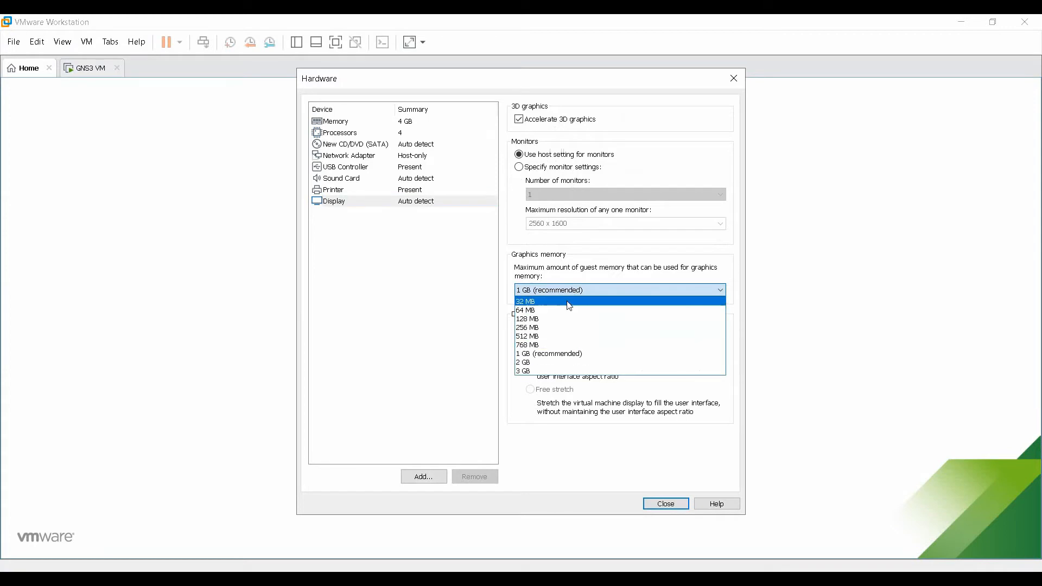
click(562, 354)
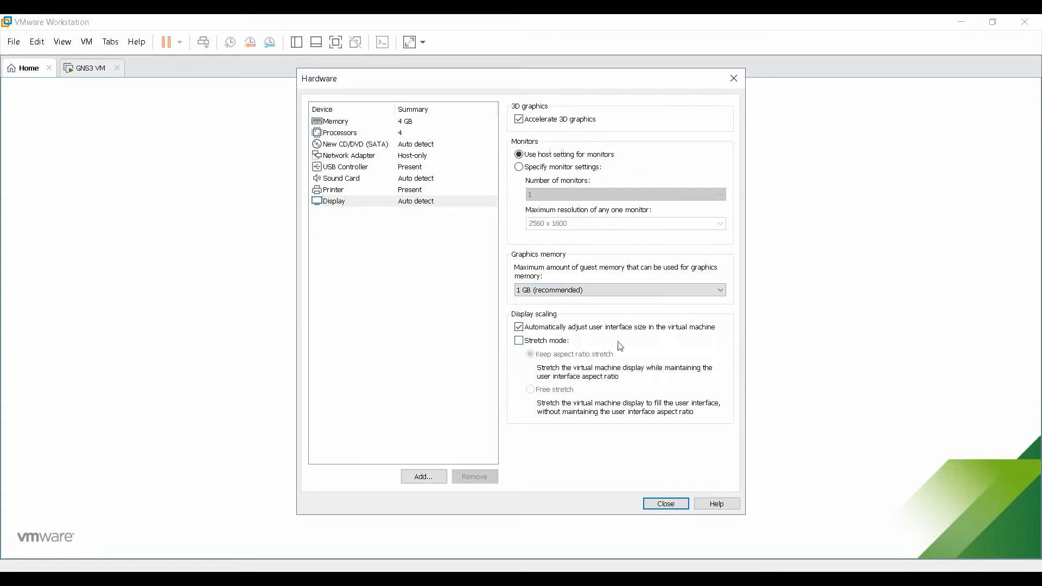
click(347, 195)
Point the CD/DVD drive at the ISO image D:\ISOs\Win7_X64.iso and close the hardware window.
click(343, 179)
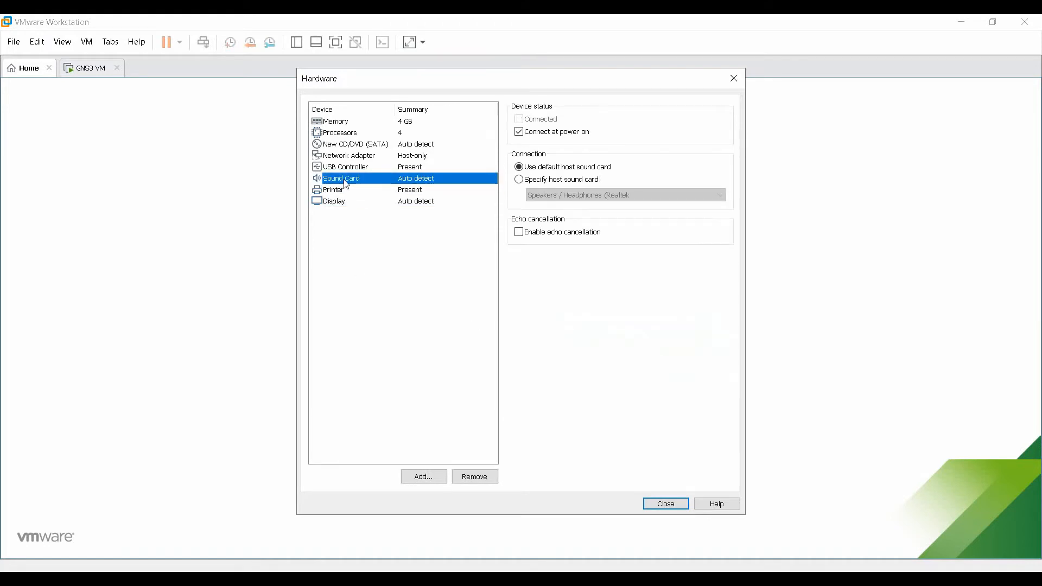
click(358, 170)
click(370, 157)
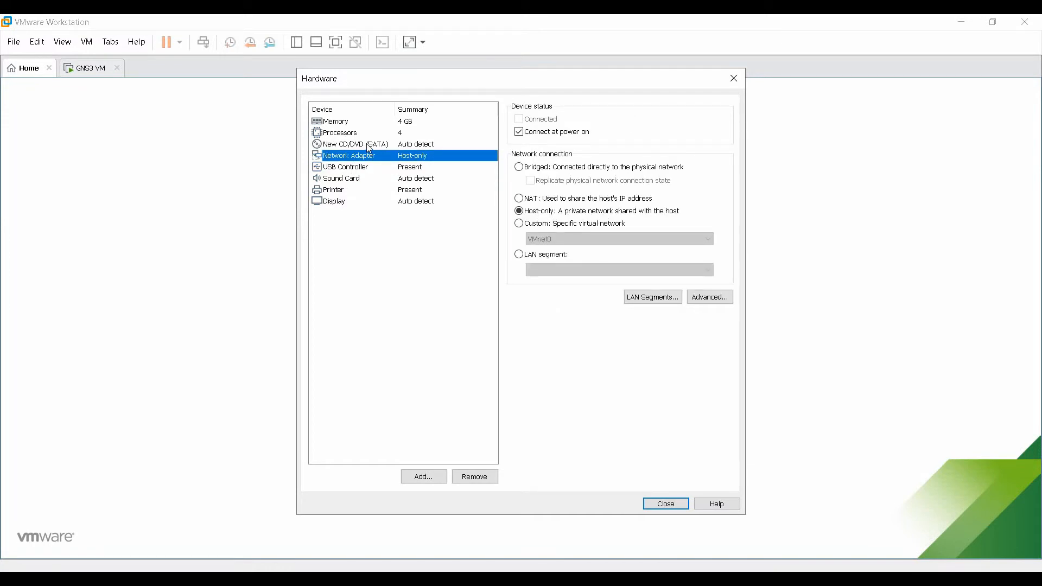
click(370, 146)
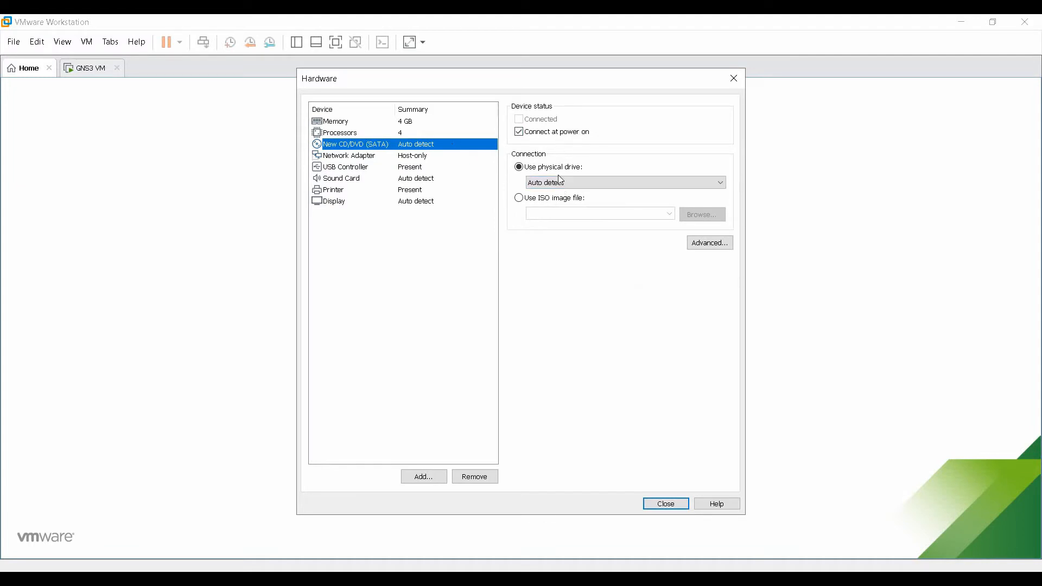
click(522, 198)
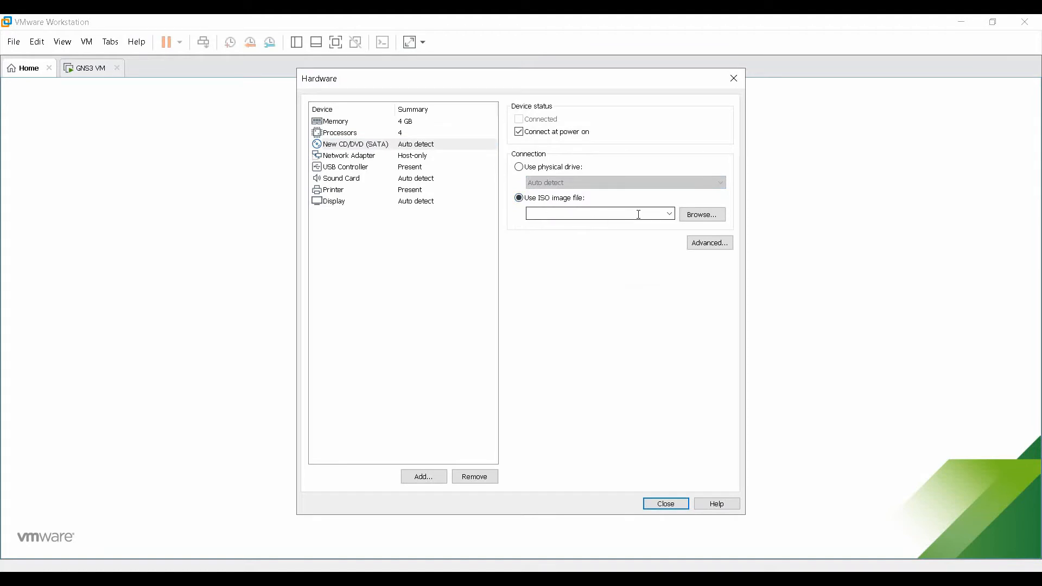
click(696, 215)
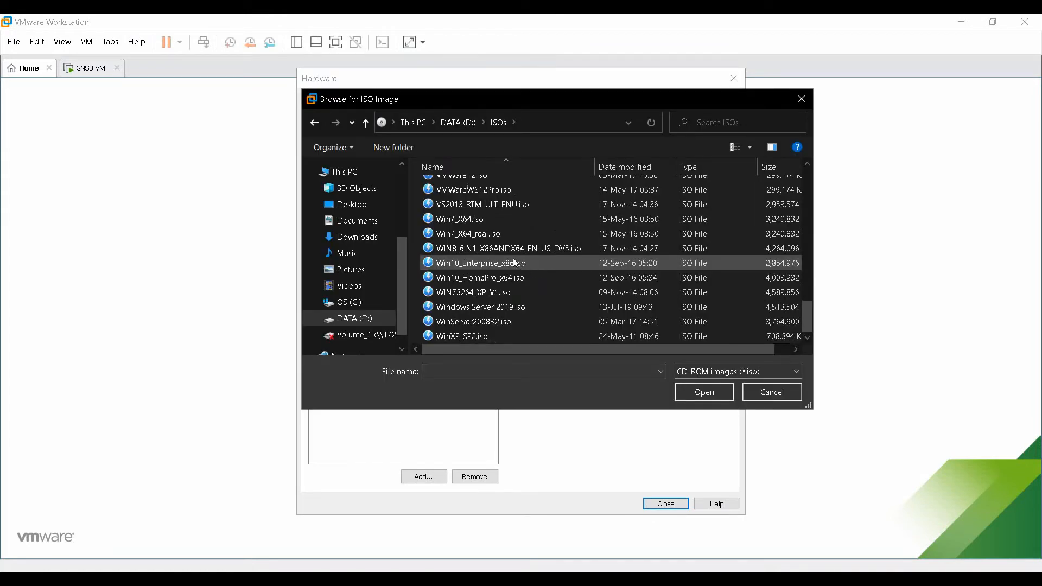
click(482, 219)
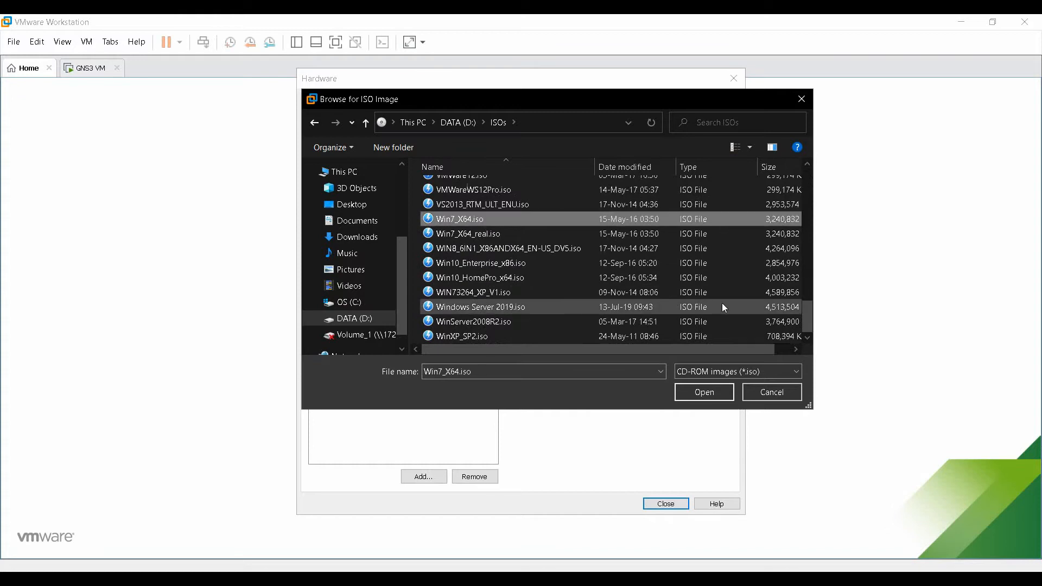
click(705, 392)
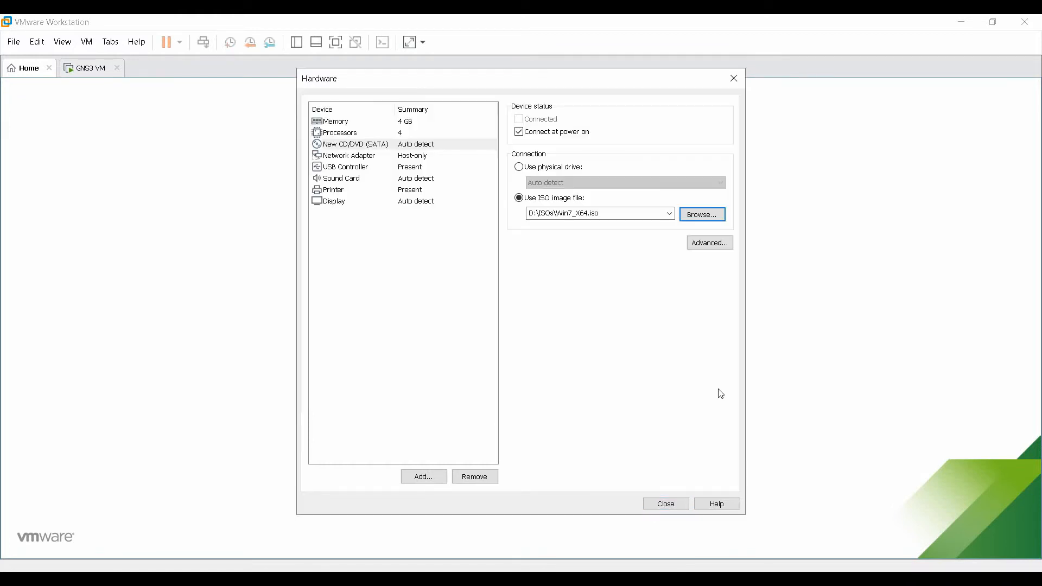
click(664, 505)
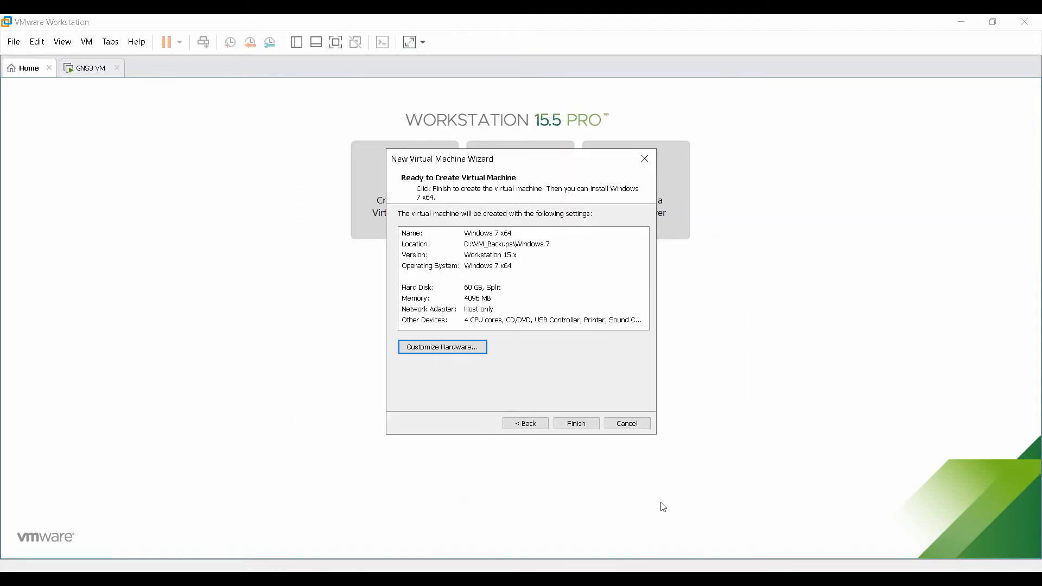
Finish creating the Windows 7 x64 machine and click into its tab's Description box.
click(589, 424)
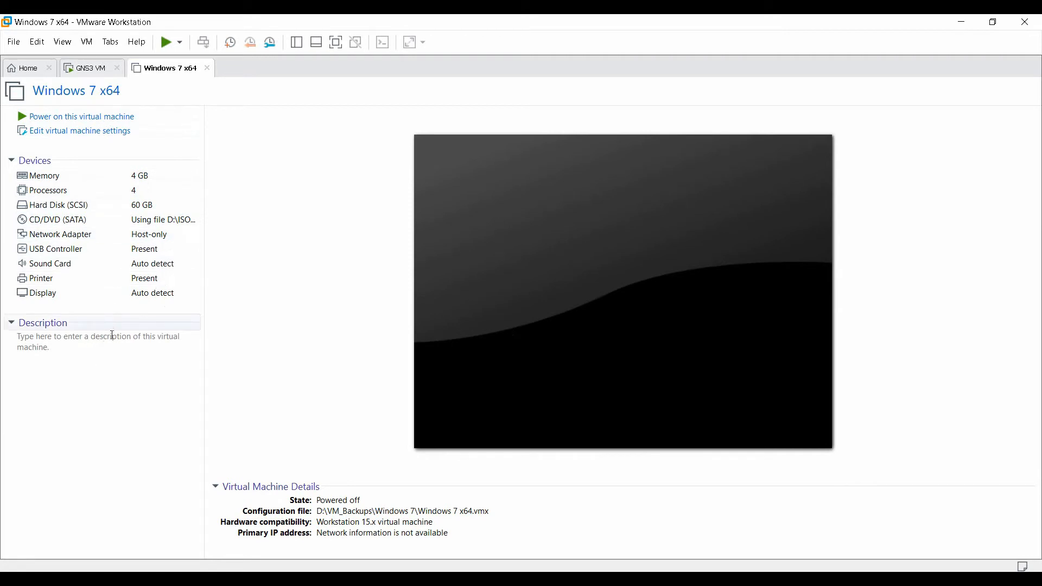
click(79, 341)
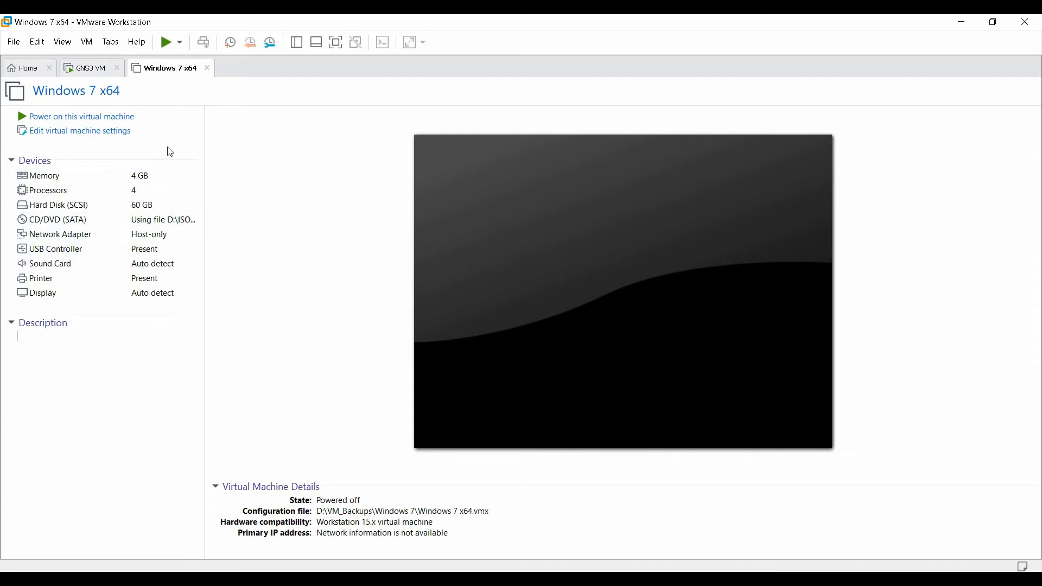
Power on the Windows 7 x64 guest, confirm I Finished Installing, then shut the guest down.
click(97, 121)
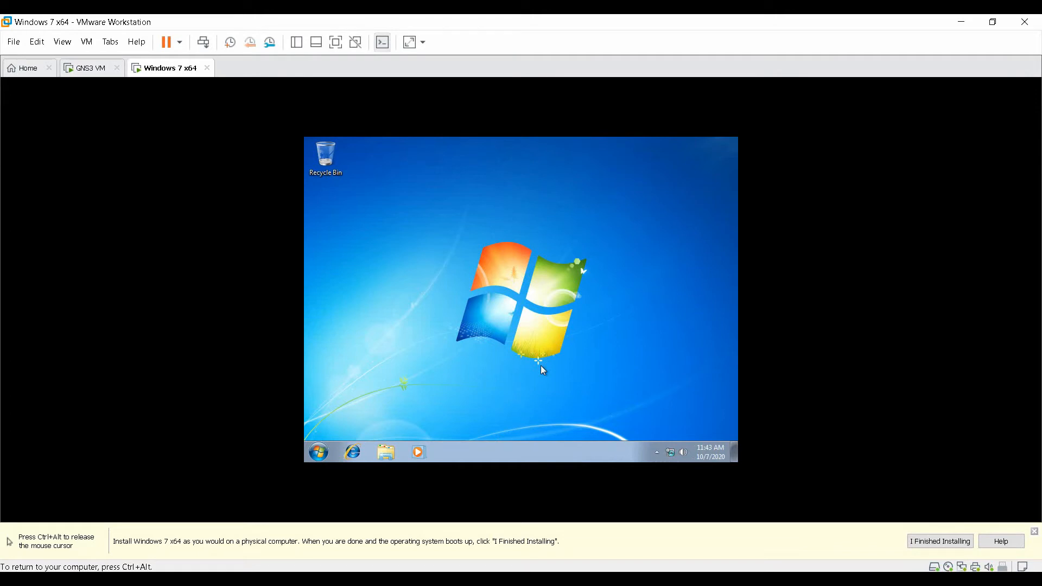
key(ctrl+alt)
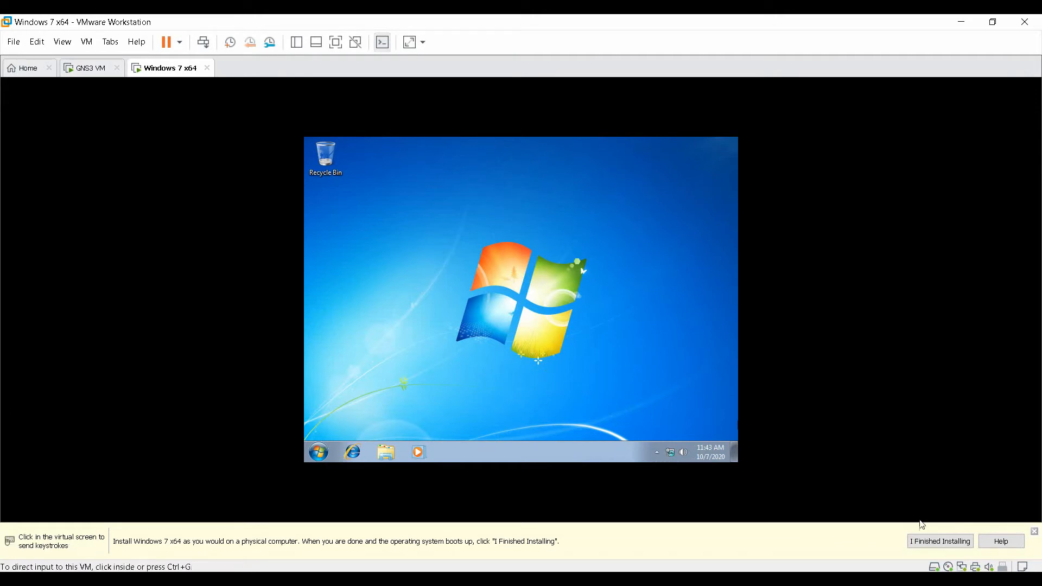
click(932, 541)
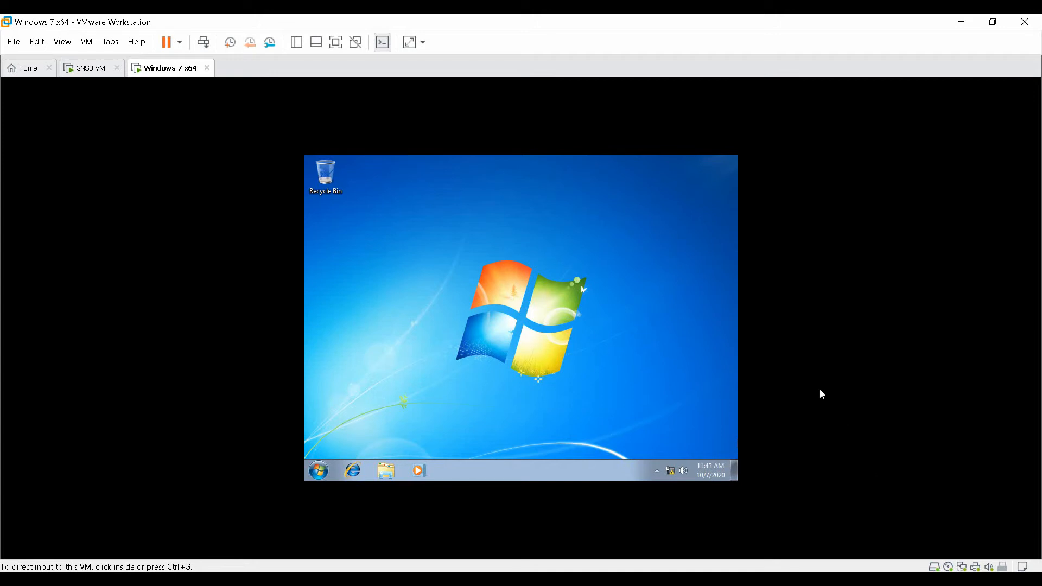
click(313, 479)
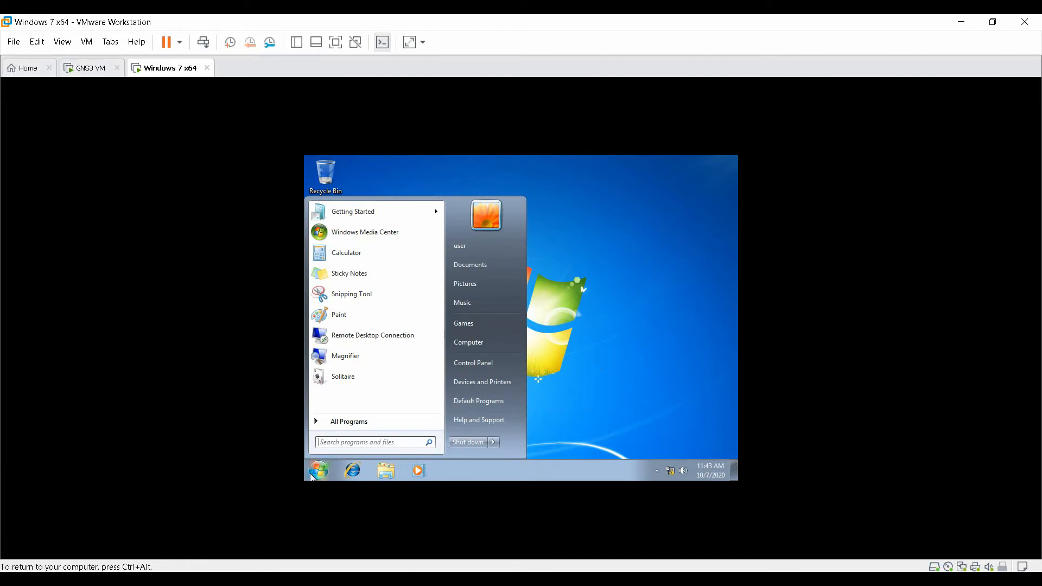
click(472, 443)
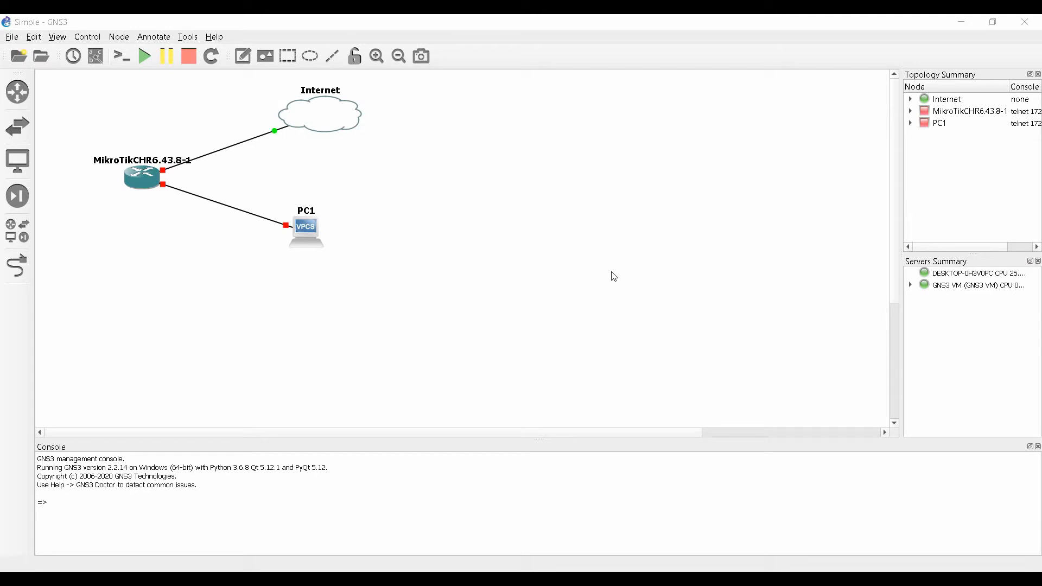
Start a new template from the End Devices list, choosing to create it manually.
click(27, 162)
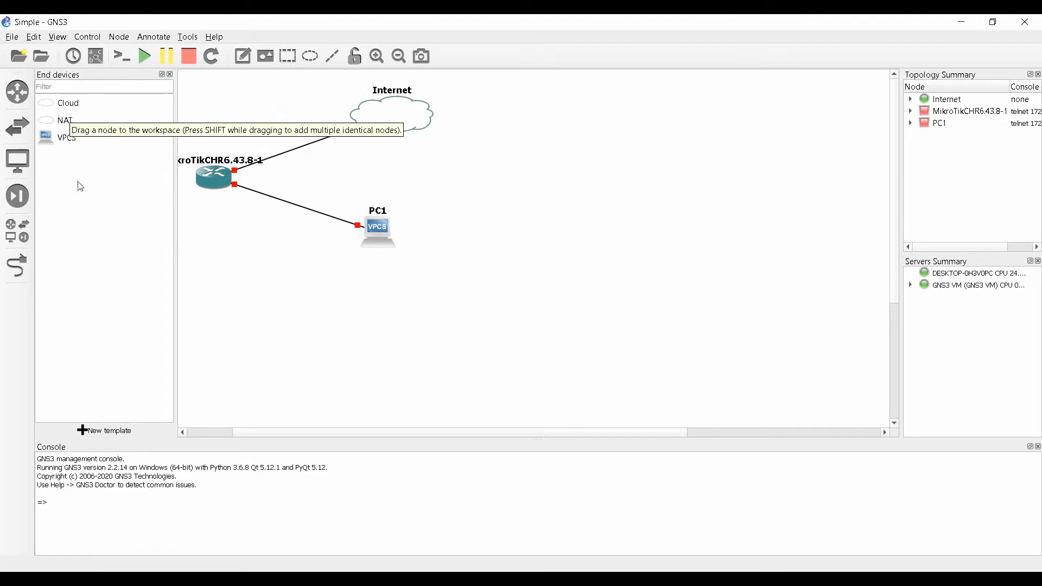
click(102, 434)
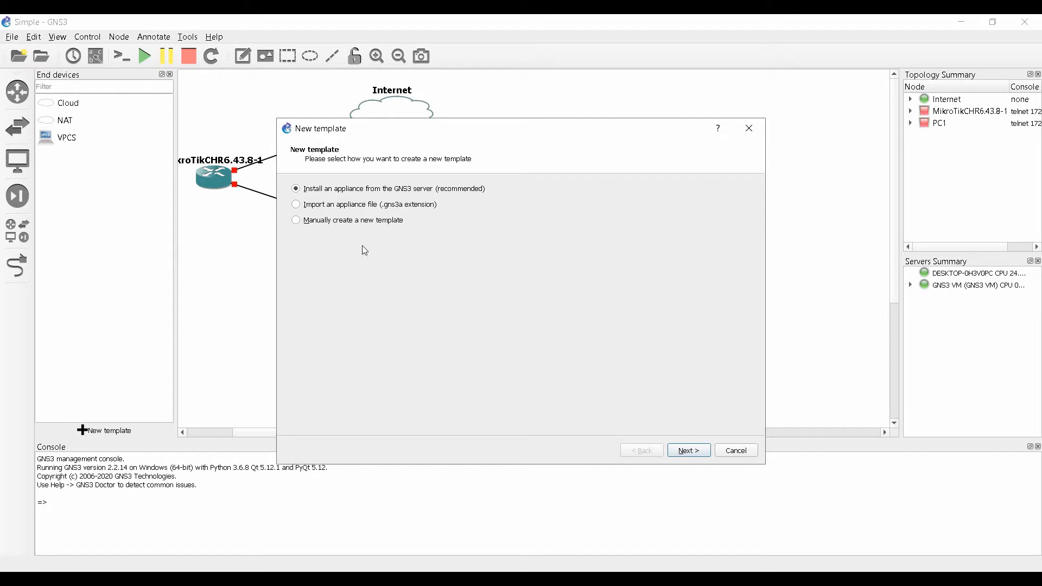
click(296, 219)
click(692, 452)
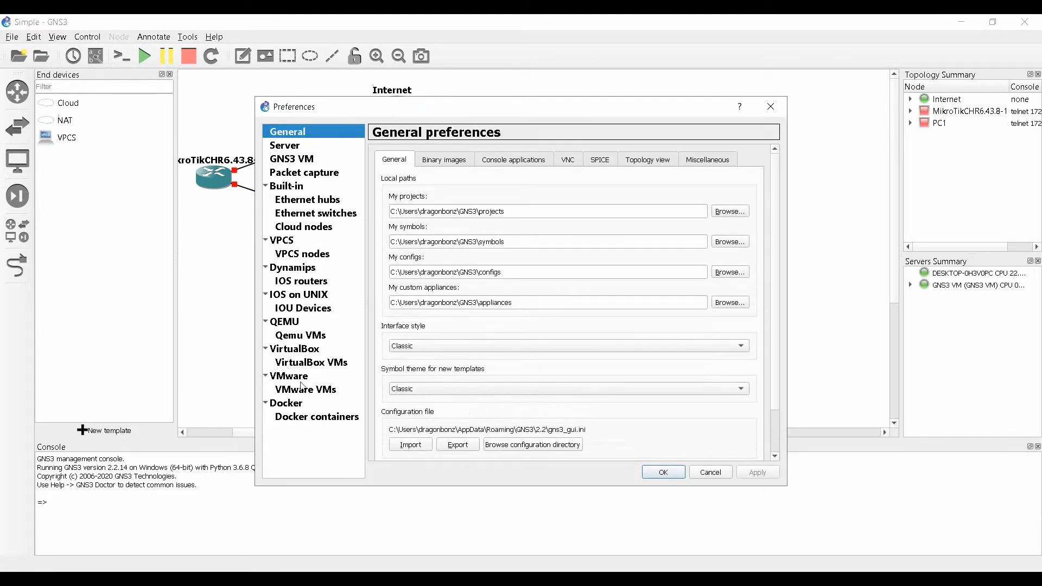
Create a local-computer VMware VM template from the Windows 7 x64 virtual machine.
click(319, 391)
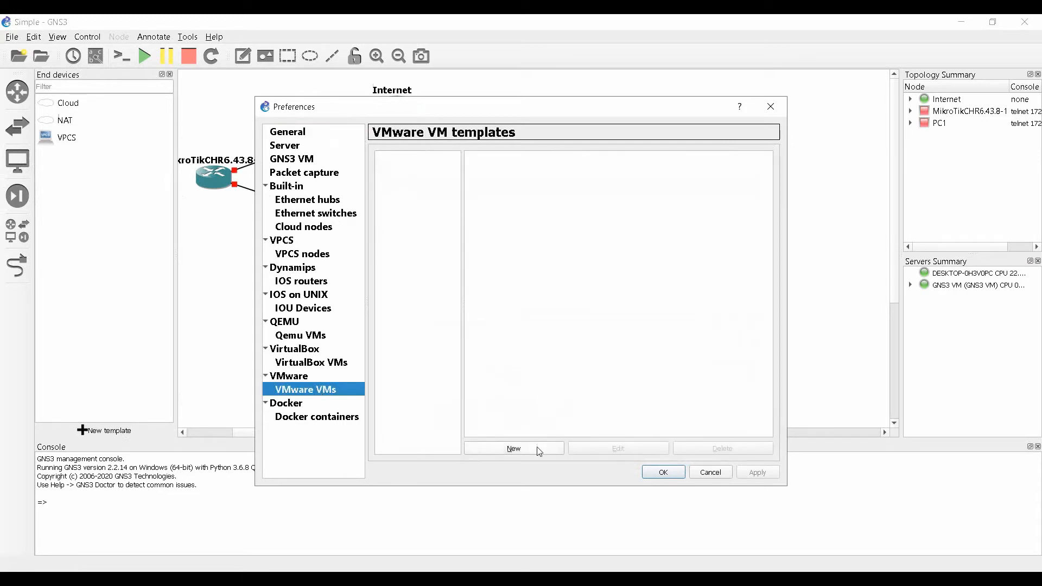
click(514, 449)
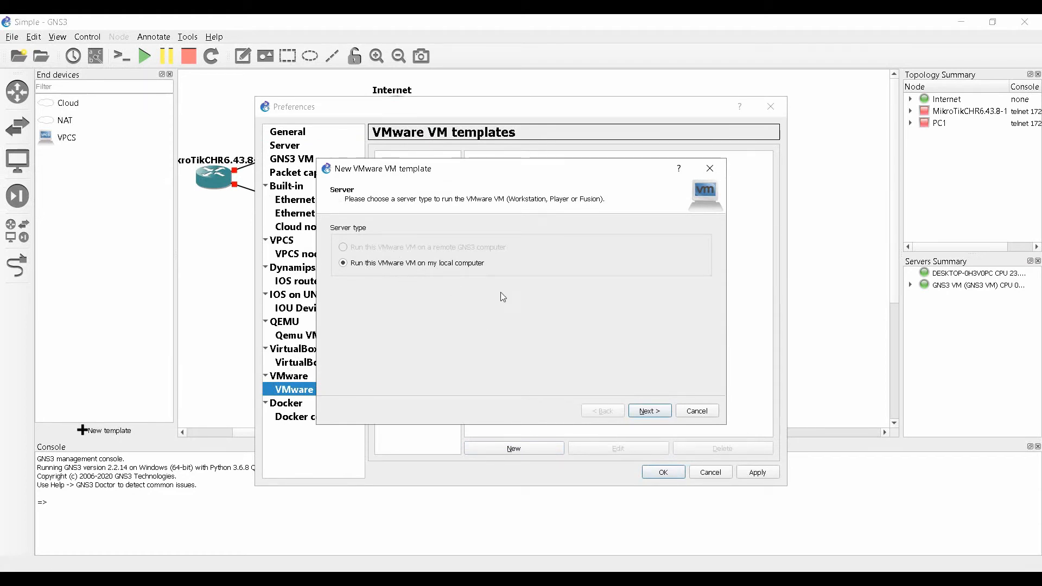
click(652, 411)
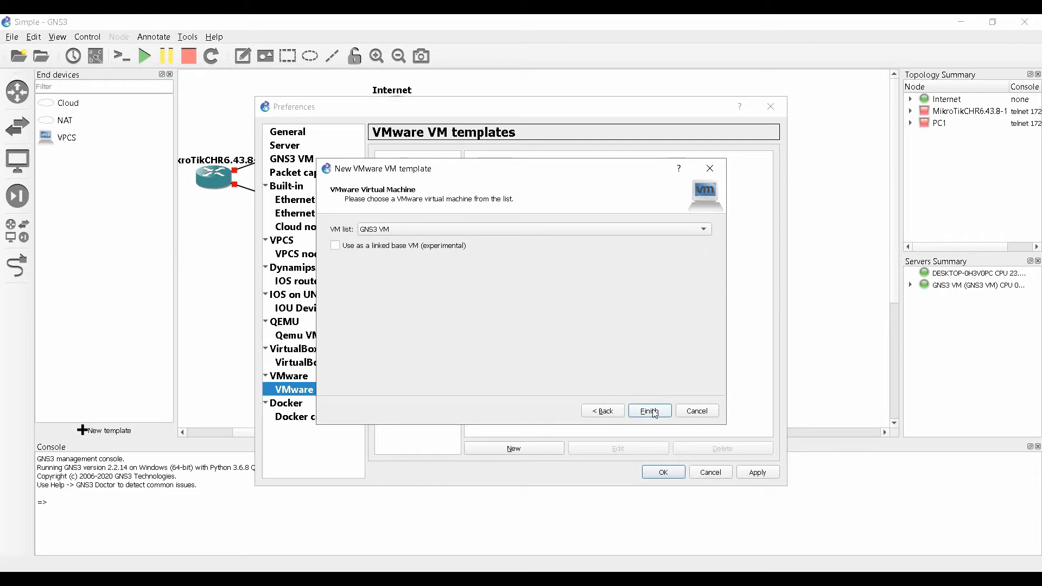
click(691, 230)
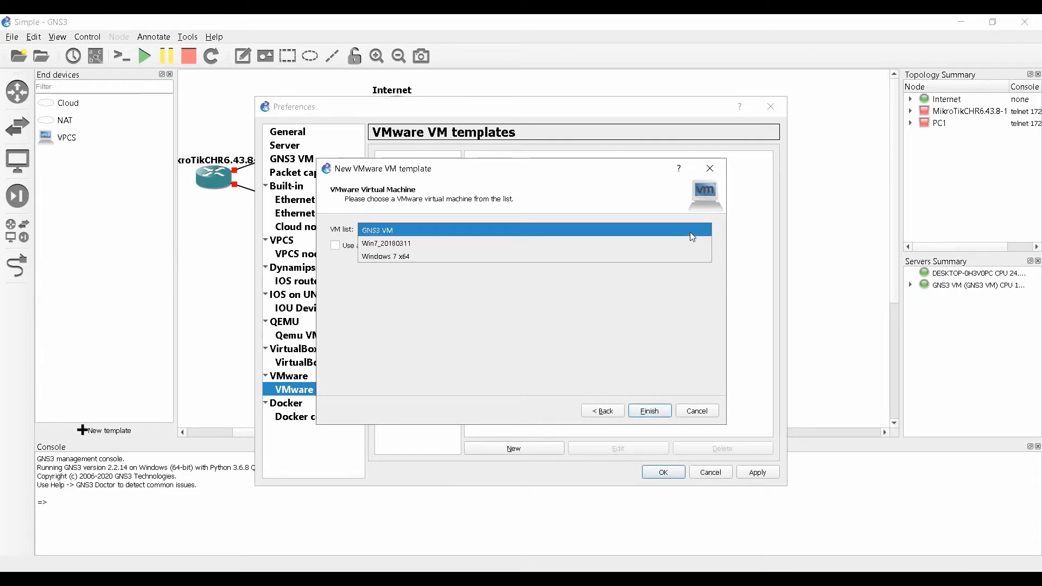
click(540, 255)
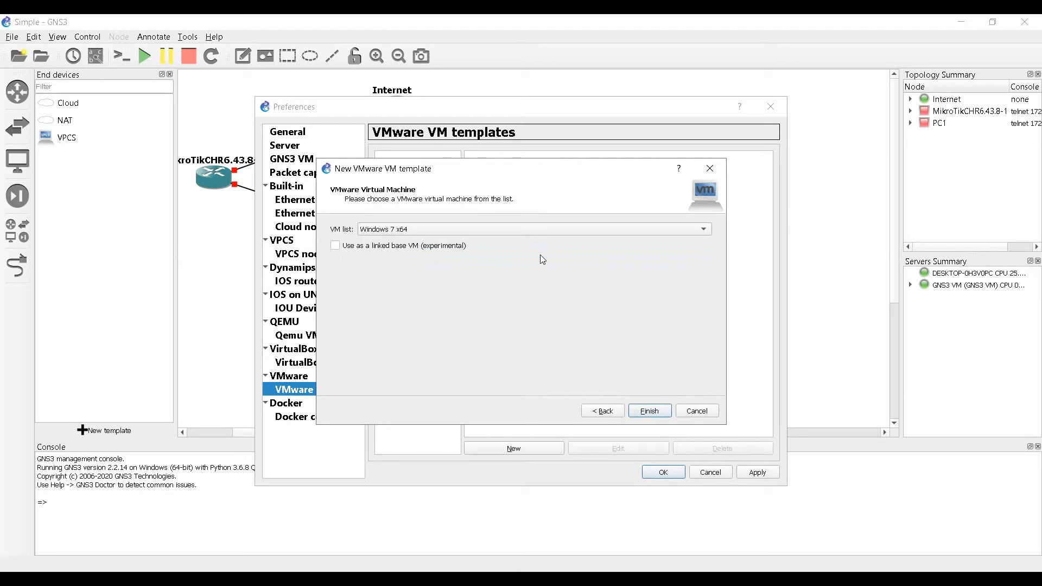
click(646, 411)
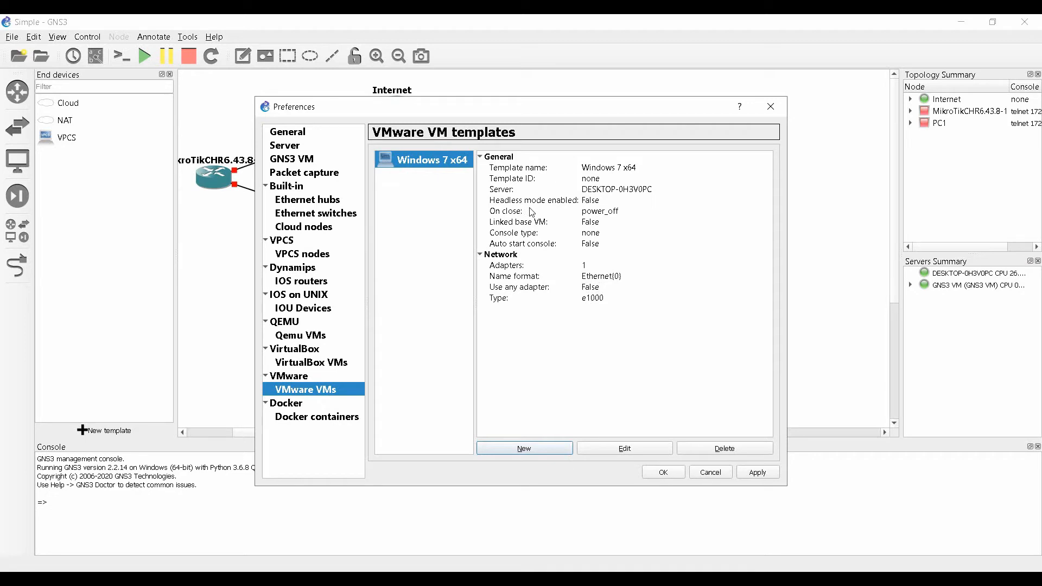
Rename the Windows 7 x64 template to Win7.
click(613, 450)
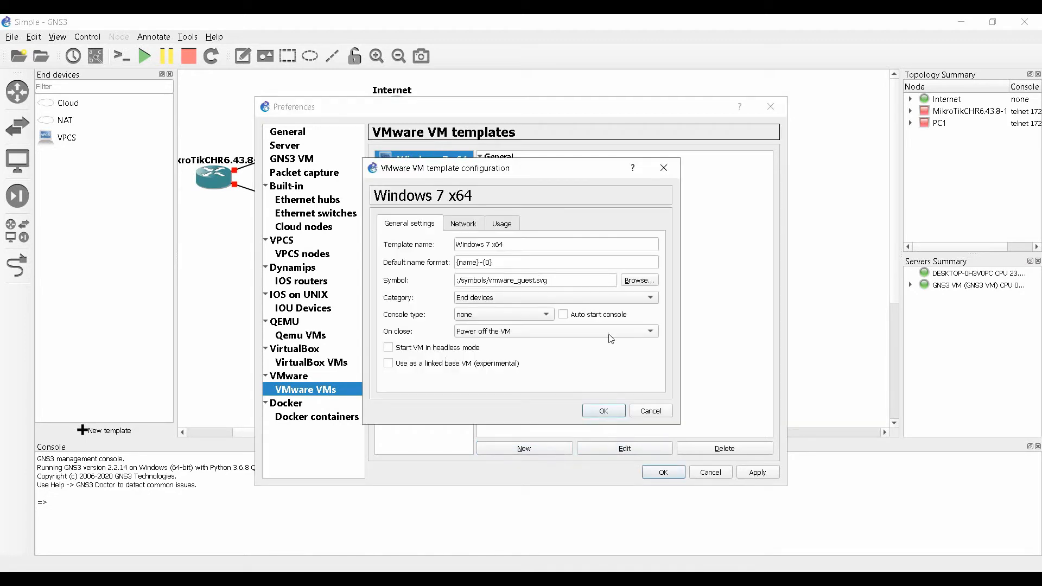
click(522, 249)
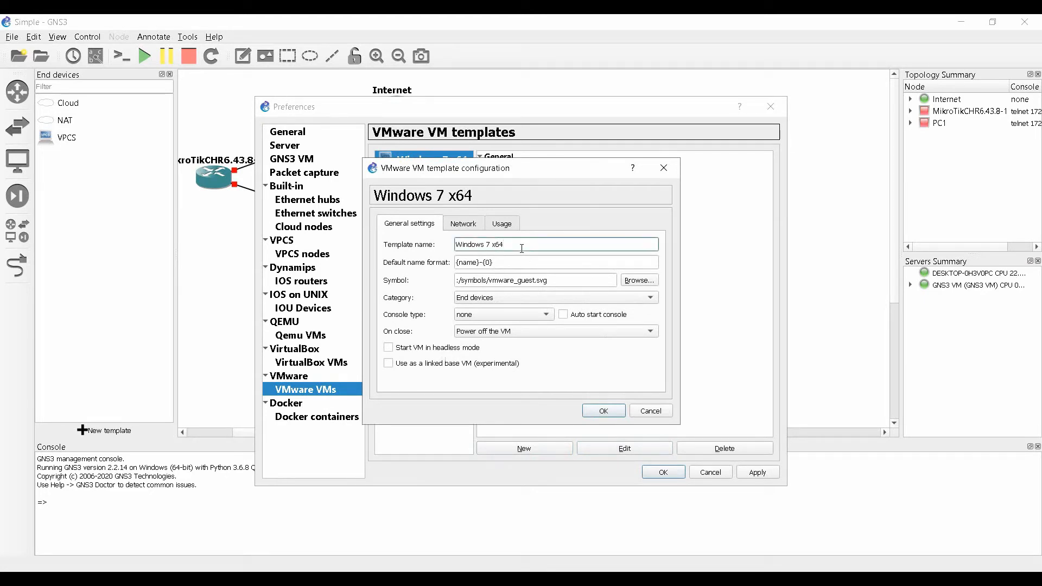
key(BackSpace)
key(BackSpace)
key(BackSpace)
key(BackSpace)
key(BackSpace)
key(BackSpace)
key(BackSpace)
key(BackSpace)
key(BackSpace)
text(7)
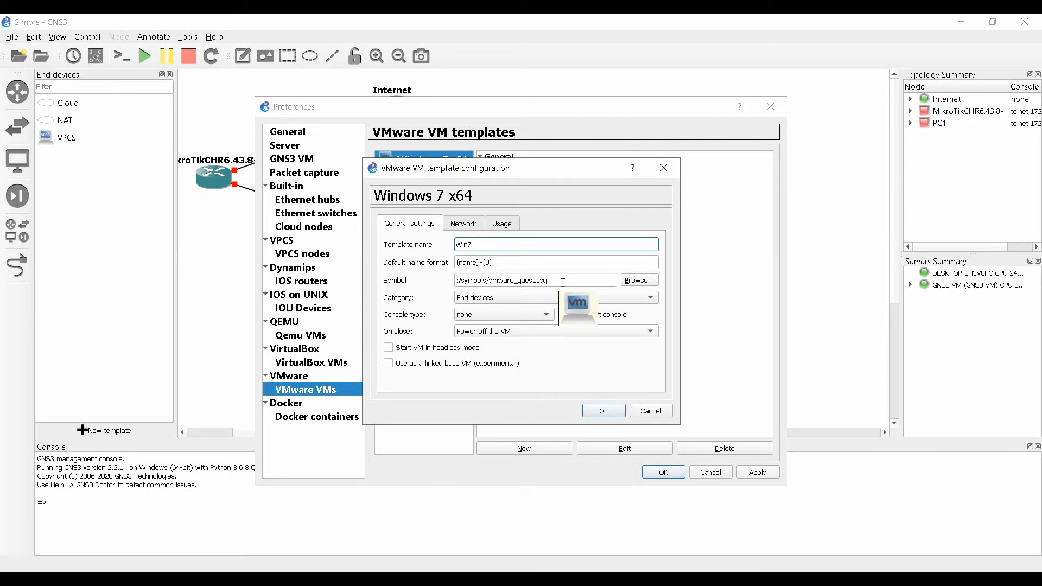
Give the template the microsoft symbol from Custom symbols.
click(637, 280)
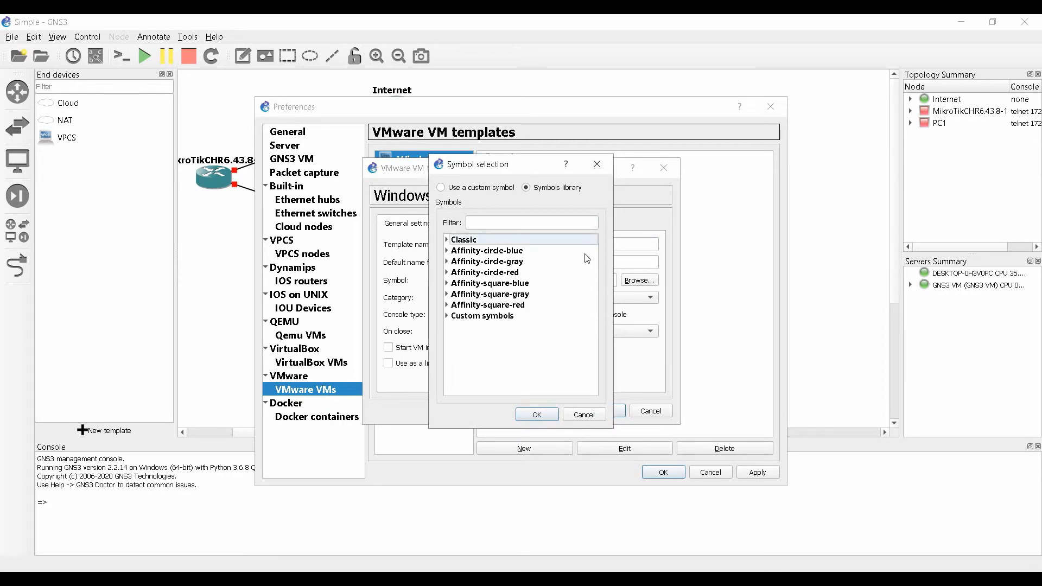
click(448, 317)
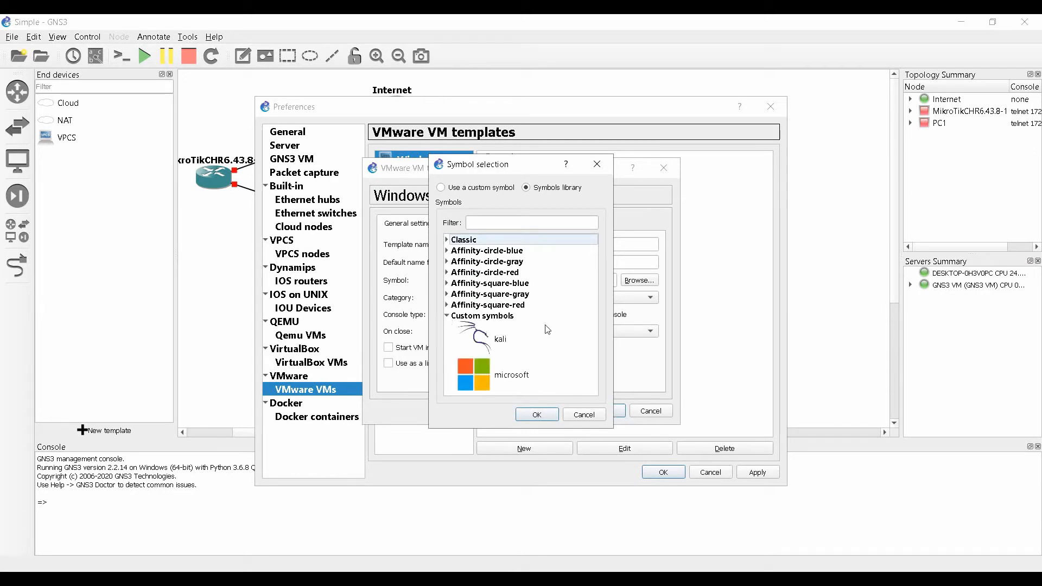
click(485, 377)
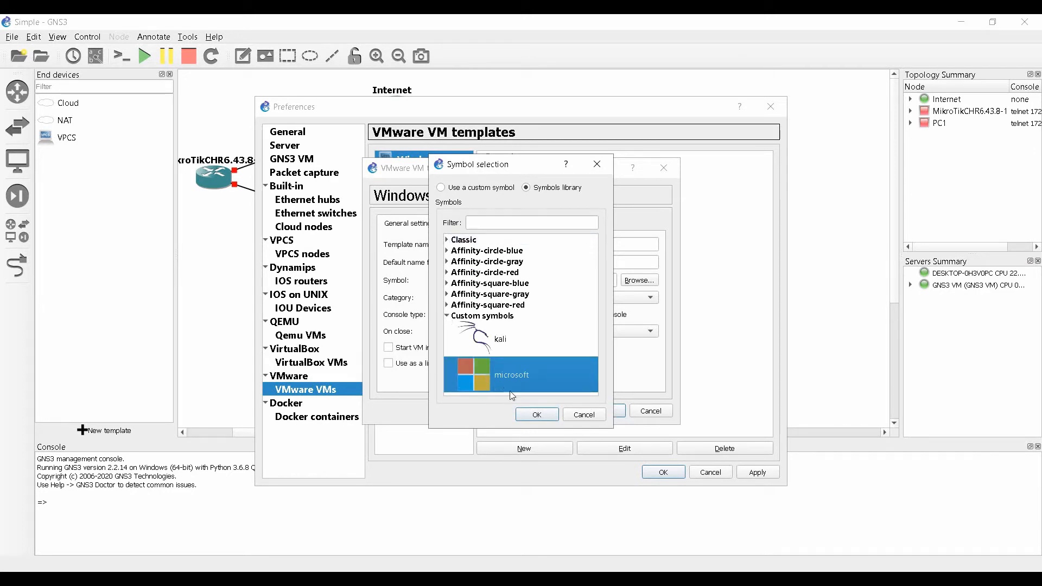
click(536, 415)
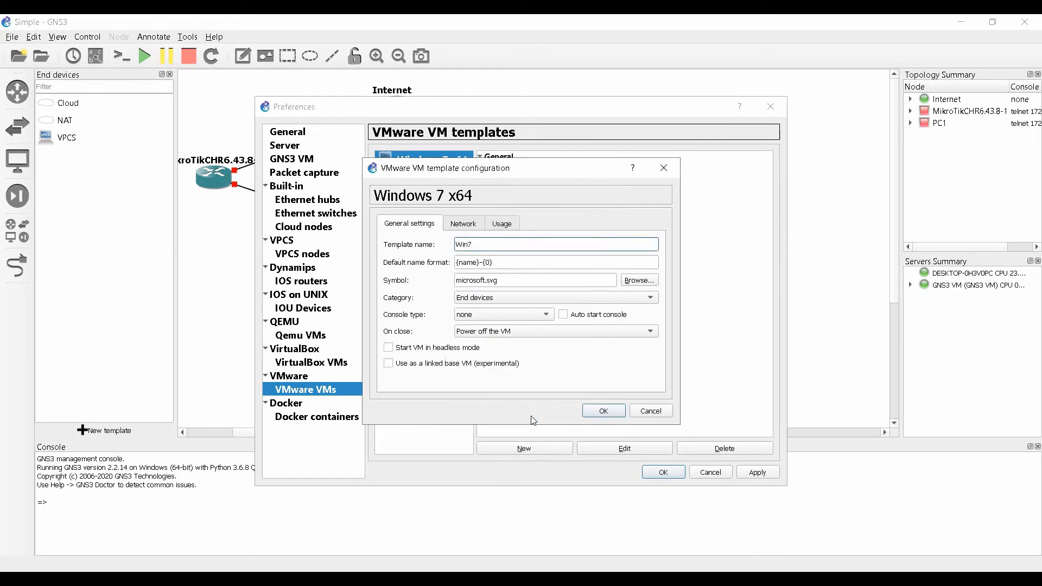
Keep Win7 in End devices, allow GNS3 to override the non-custom VMware adapter, and save.
click(500, 297)
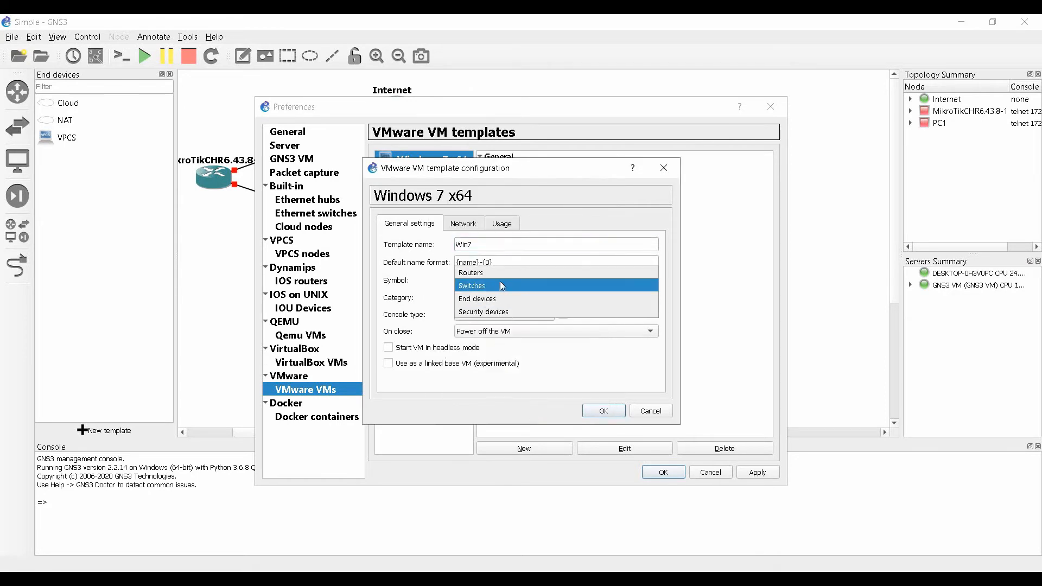
click(498, 300)
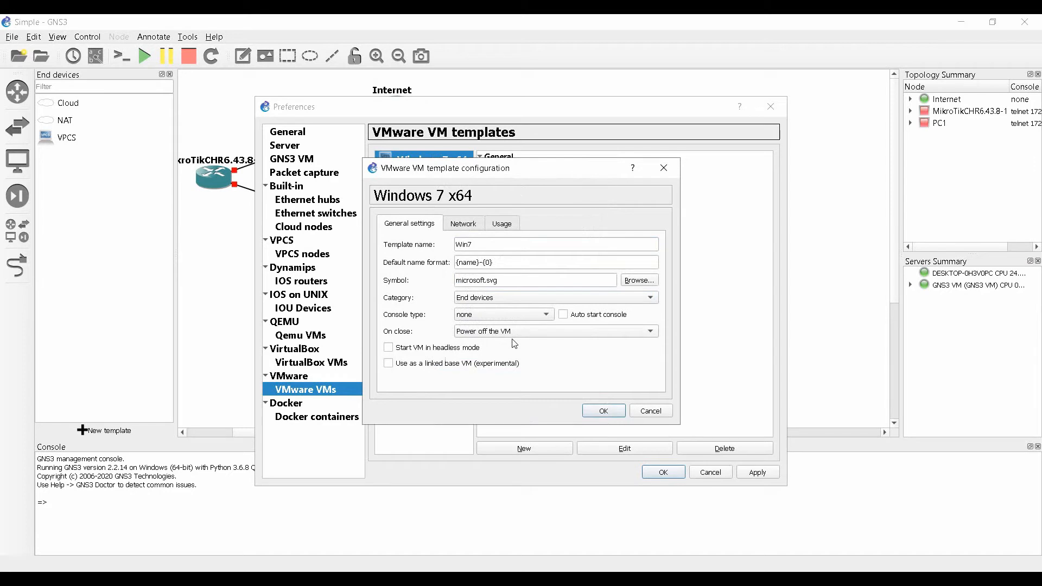
click(465, 228)
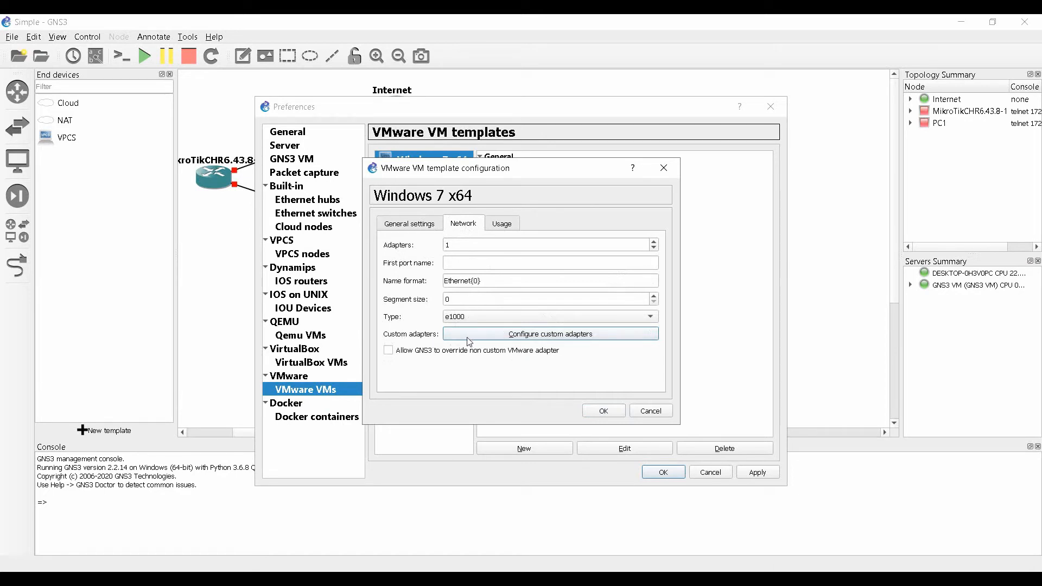
click(393, 352)
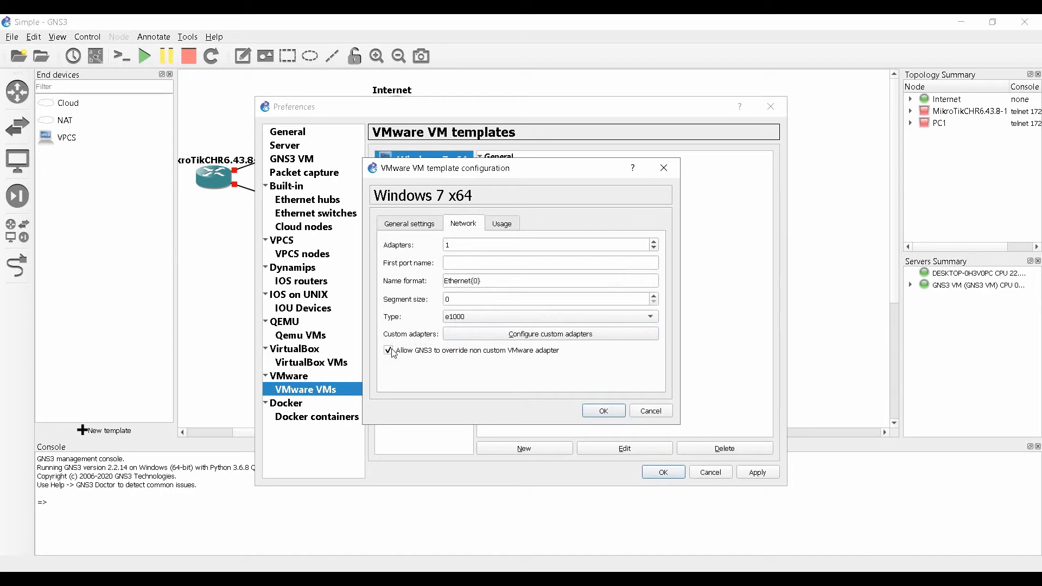
click(515, 222)
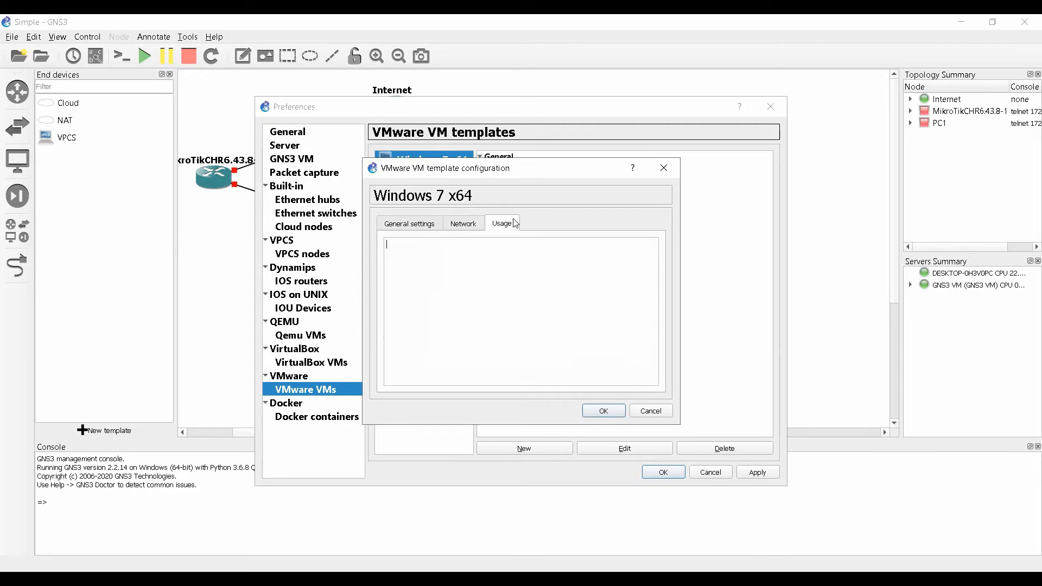
click(481, 225)
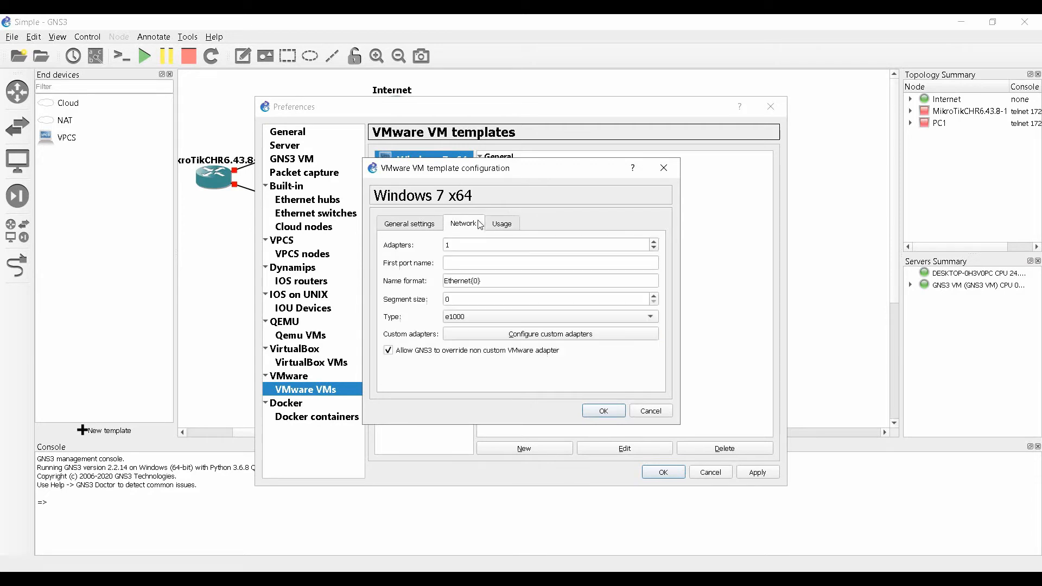
click(604, 411)
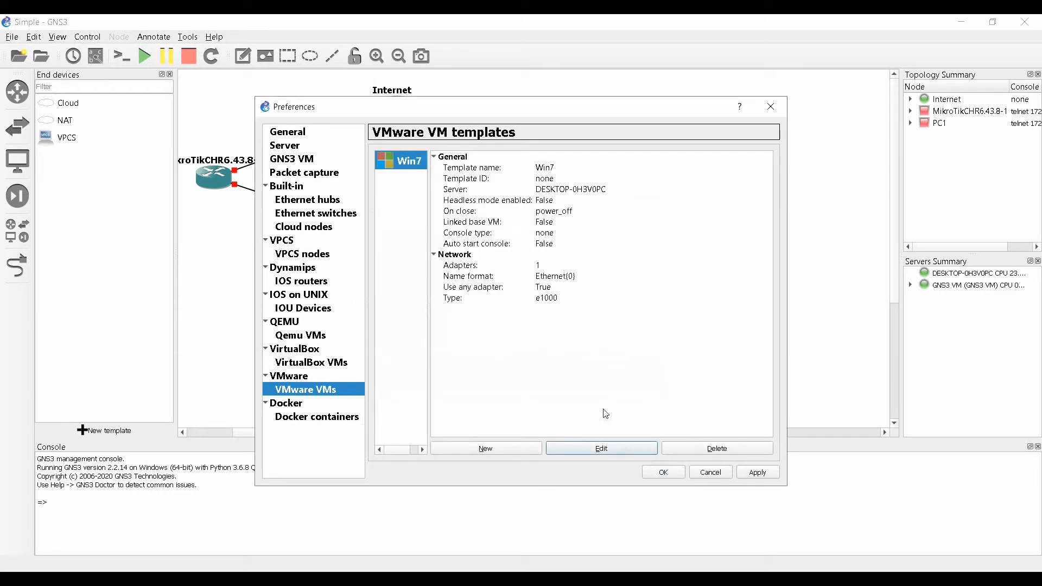
Drag a Win7 node onto the canvas below the MikroTik router, creating Win7-1.
click(663, 472)
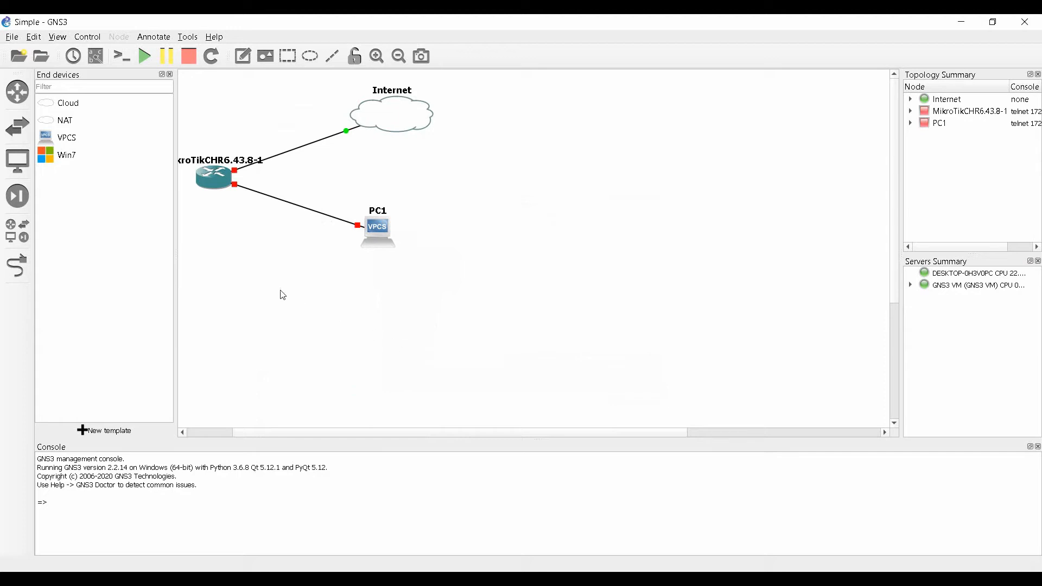
click(70, 163)
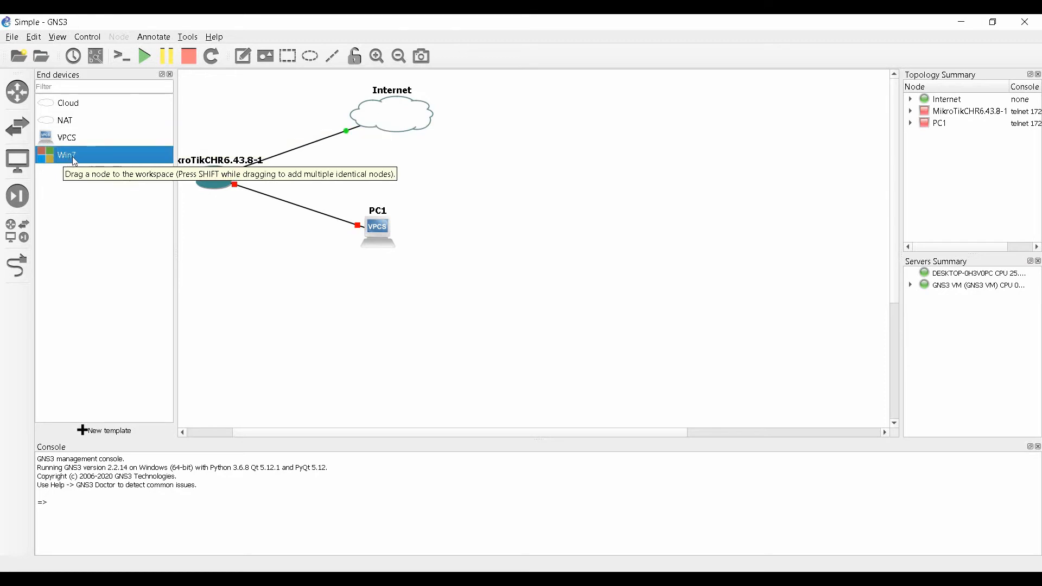
drag(79, 162, 200, 247)
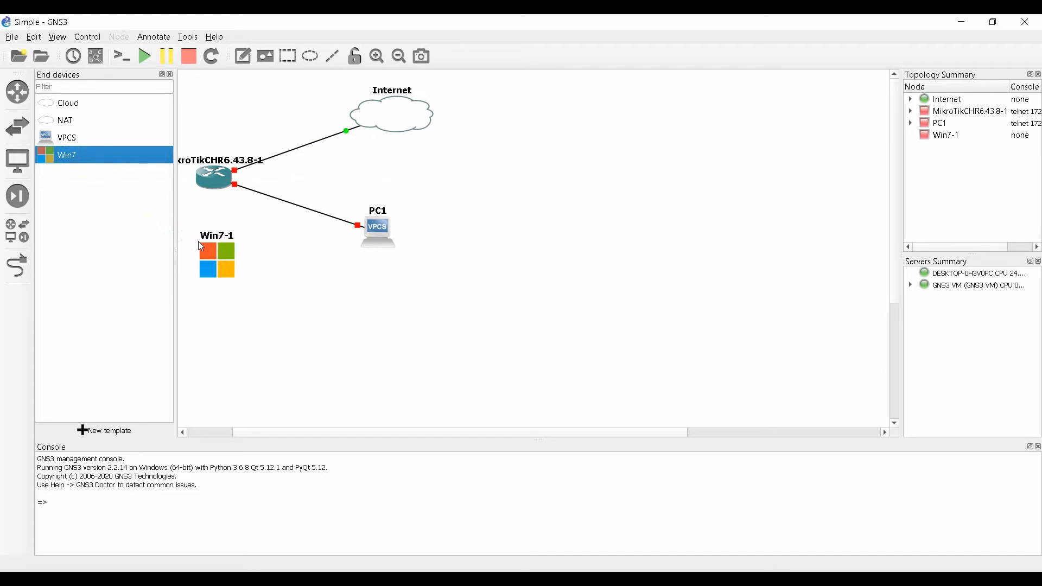
click(170, 75)
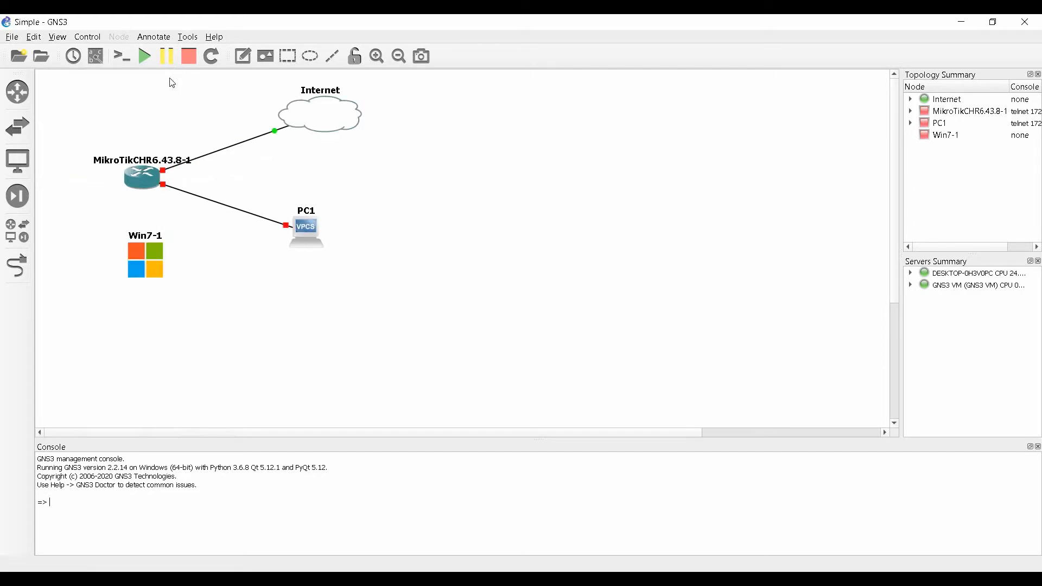
click(151, 261)
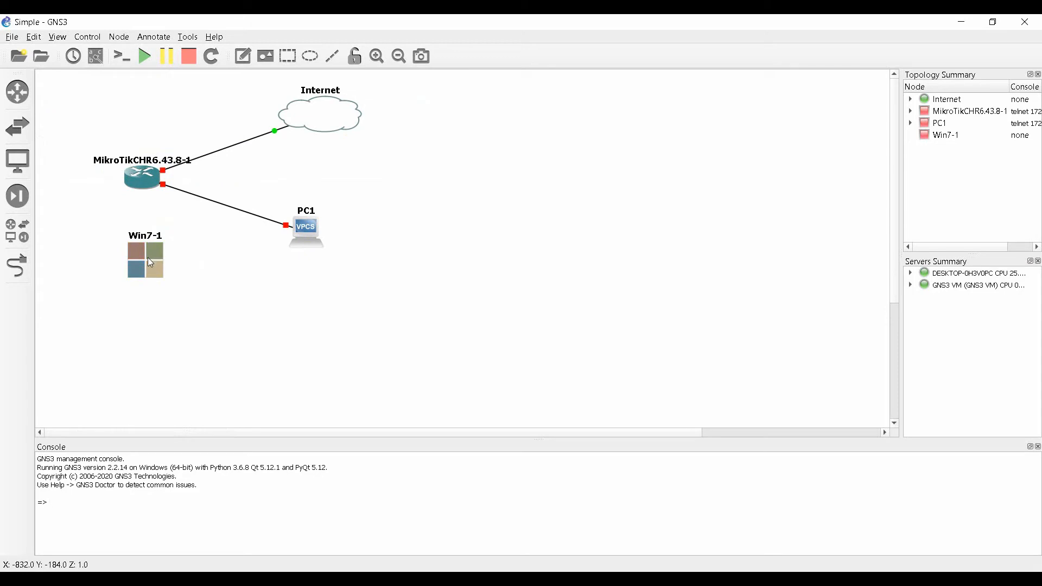
drag(150, 263, 69, 234)
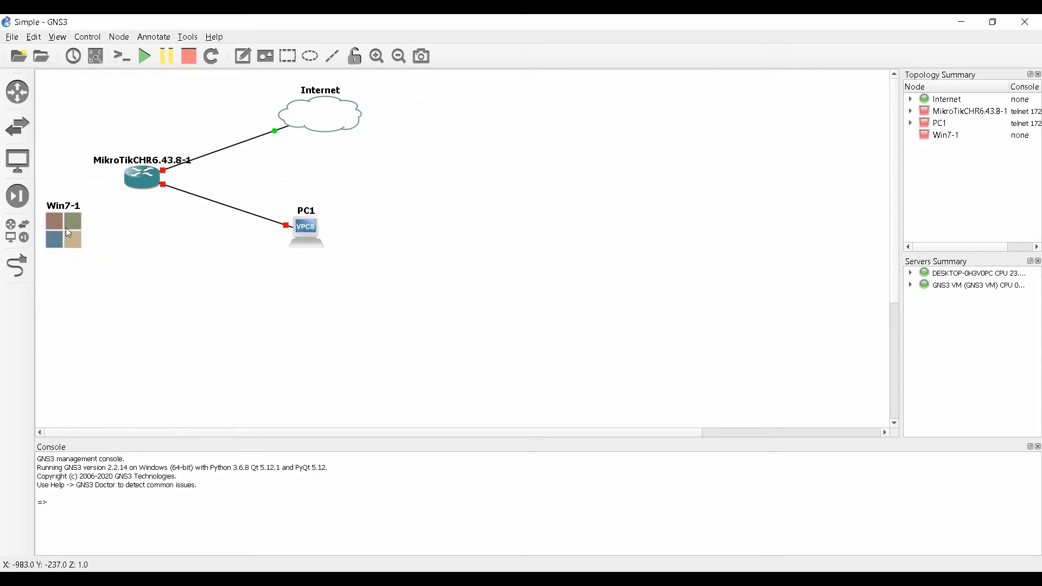
click(135, 236)
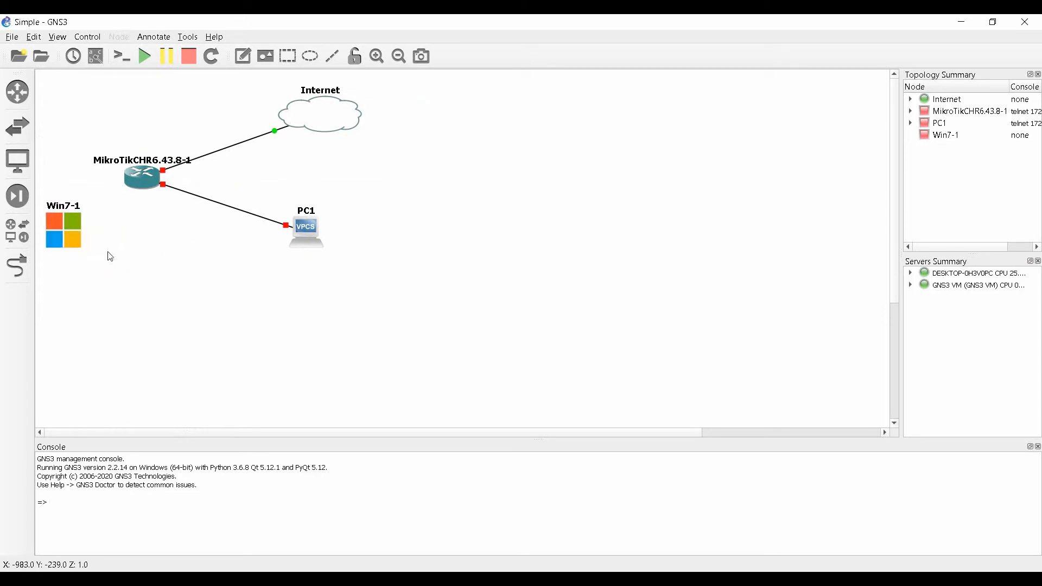
click(66, 237)
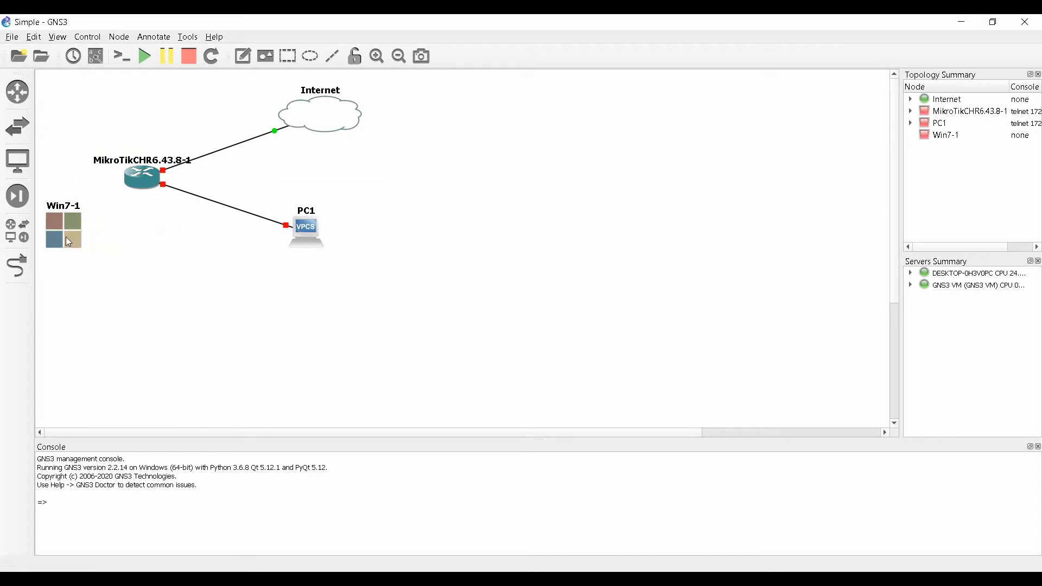
click(25, 273)
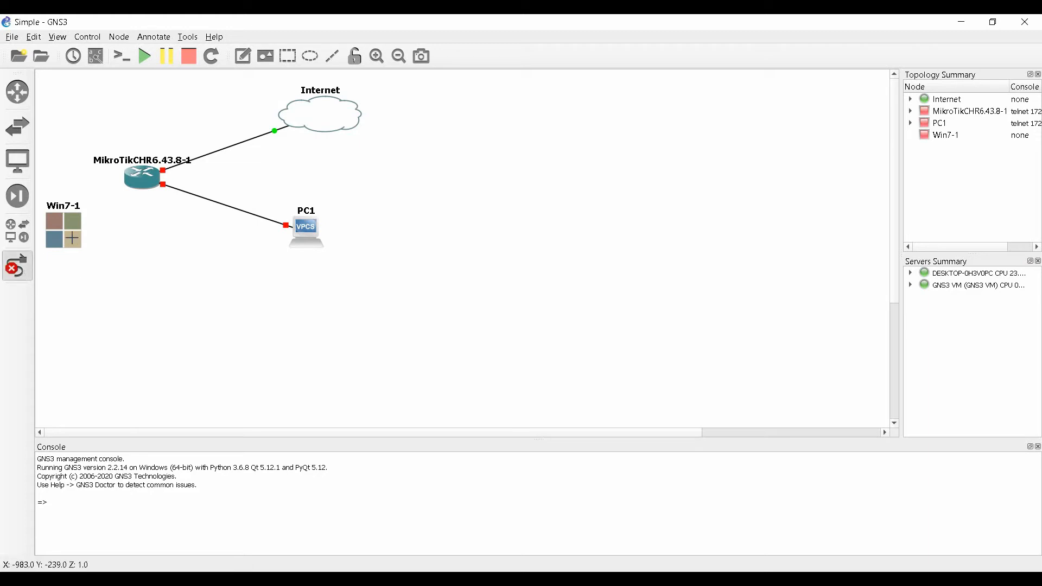
click(73, 238)
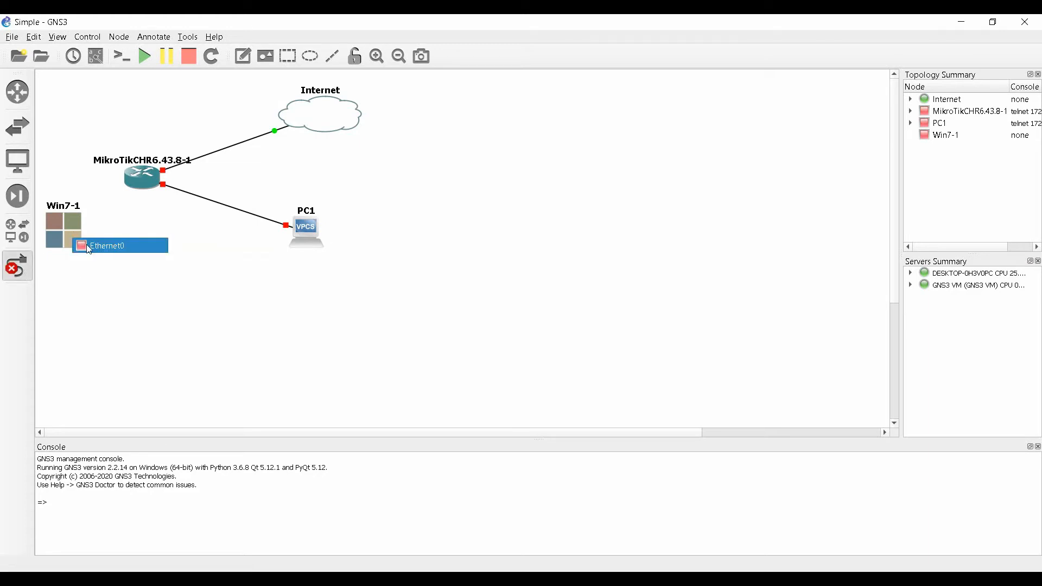
click(90, 248)
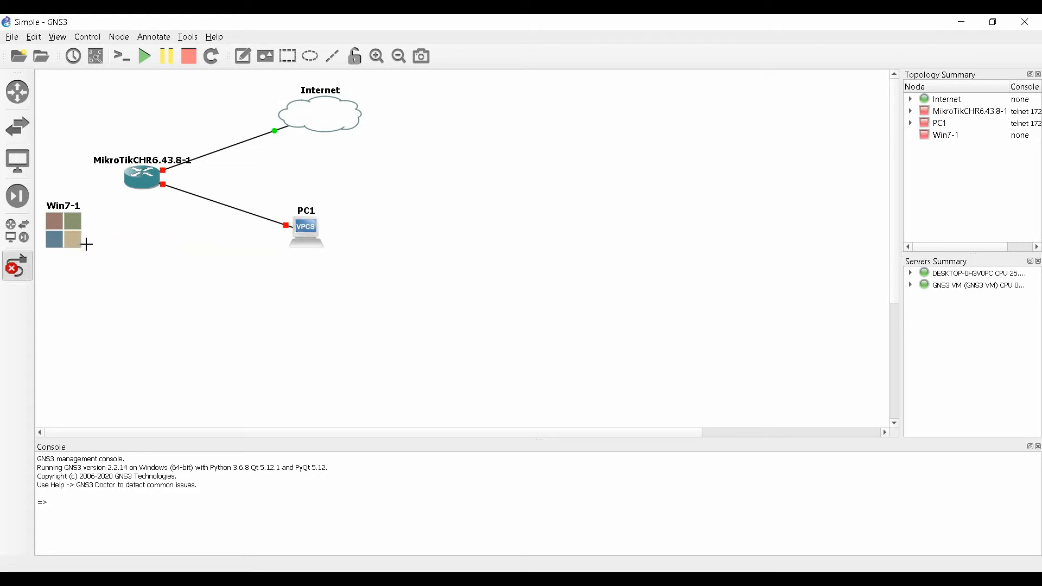
click(140, 180)
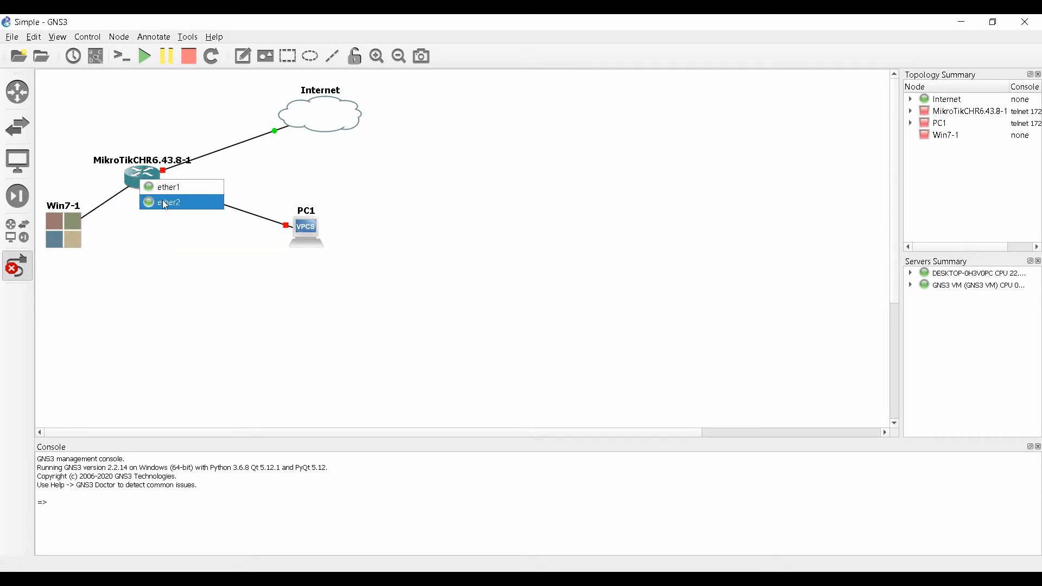
click(172, 258)
key(Escape)
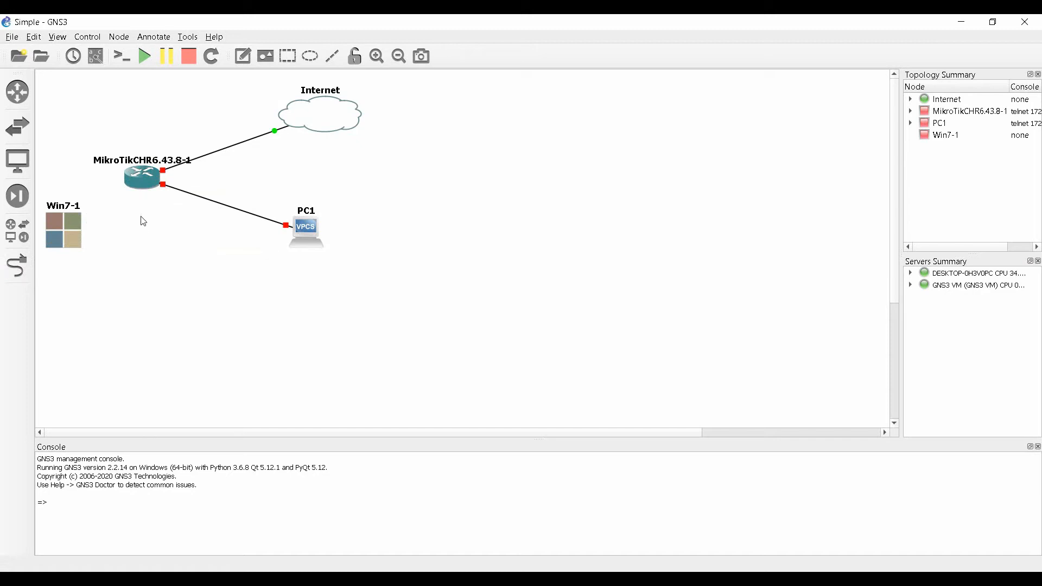
Try raising the MikroTik router's adapters from 2 to 3, dismiss the links-connected error, and cancel.
right_click(142, 180)
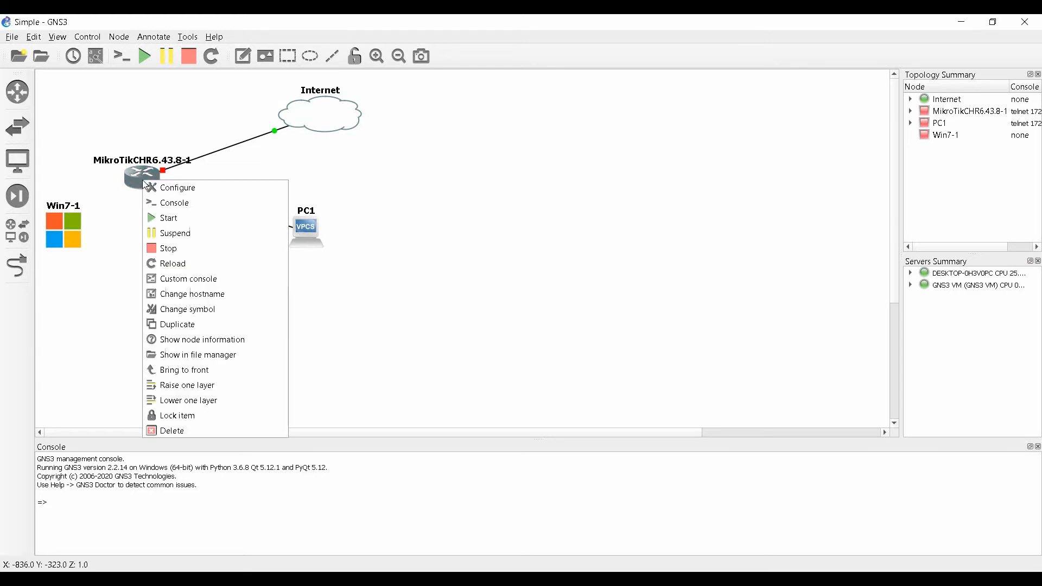
click(157, 188)
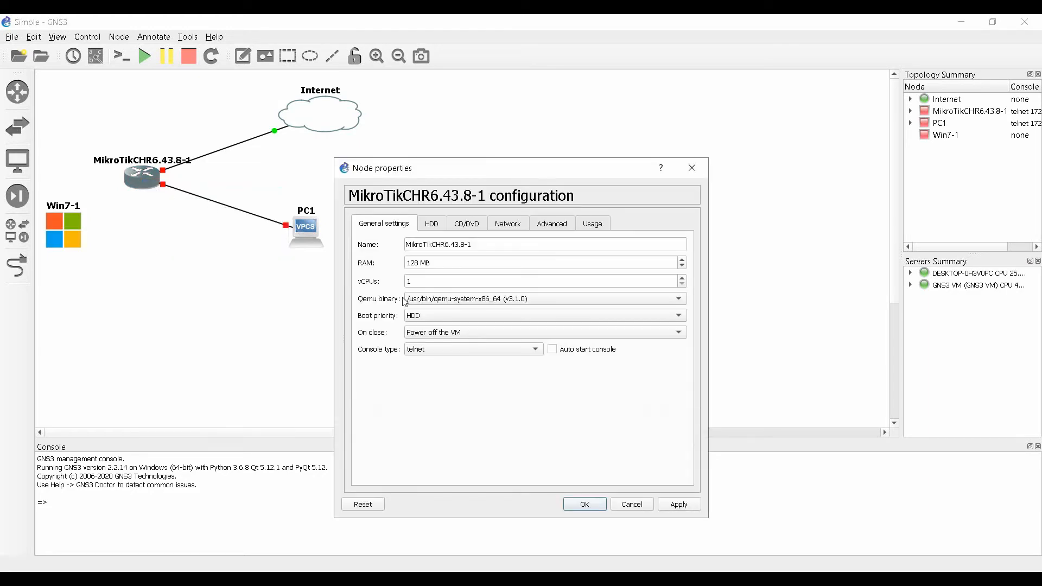
click(510, 231)
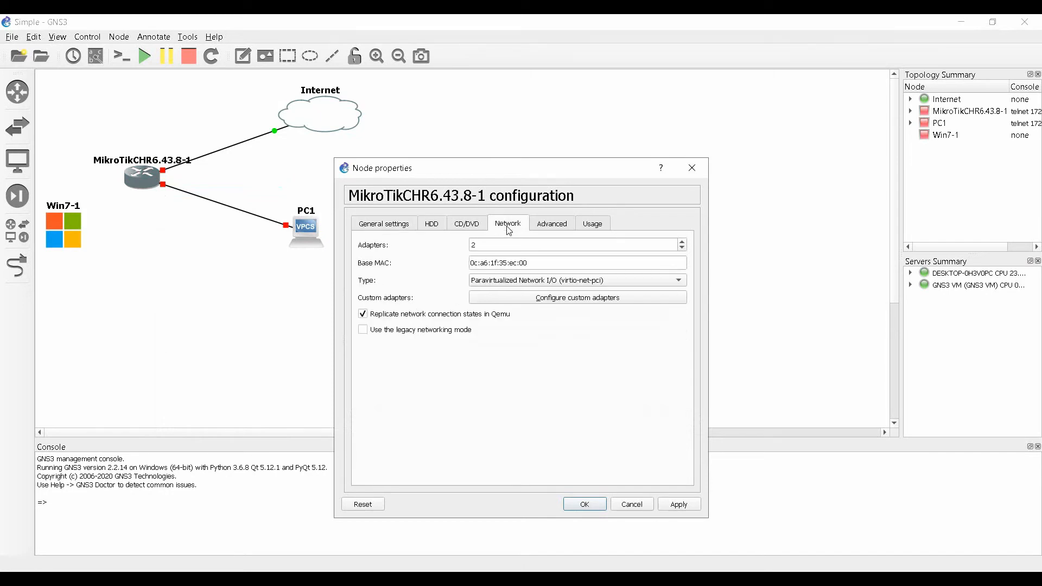
click(683, 244)
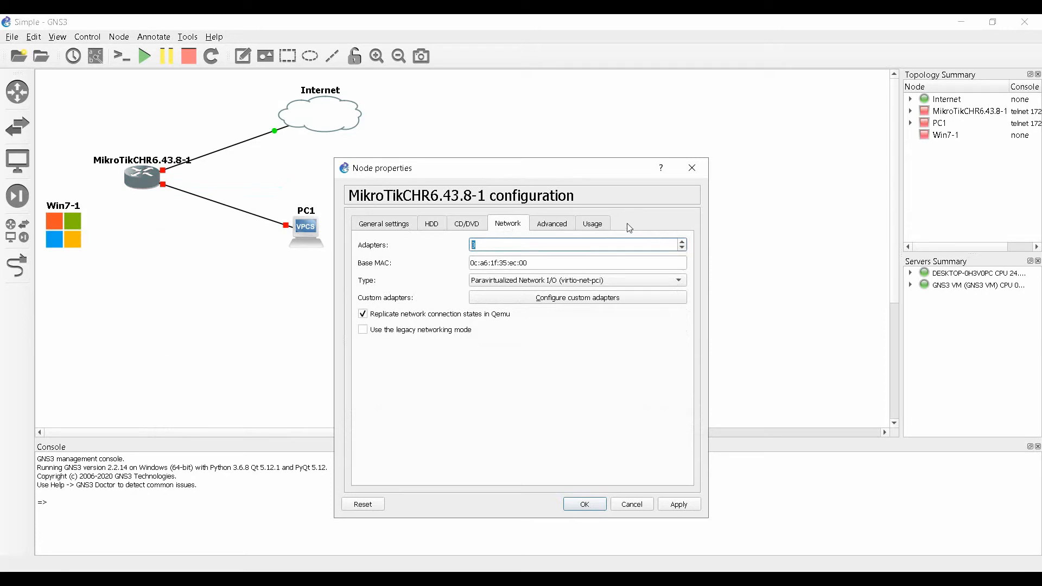
click(589, 508)
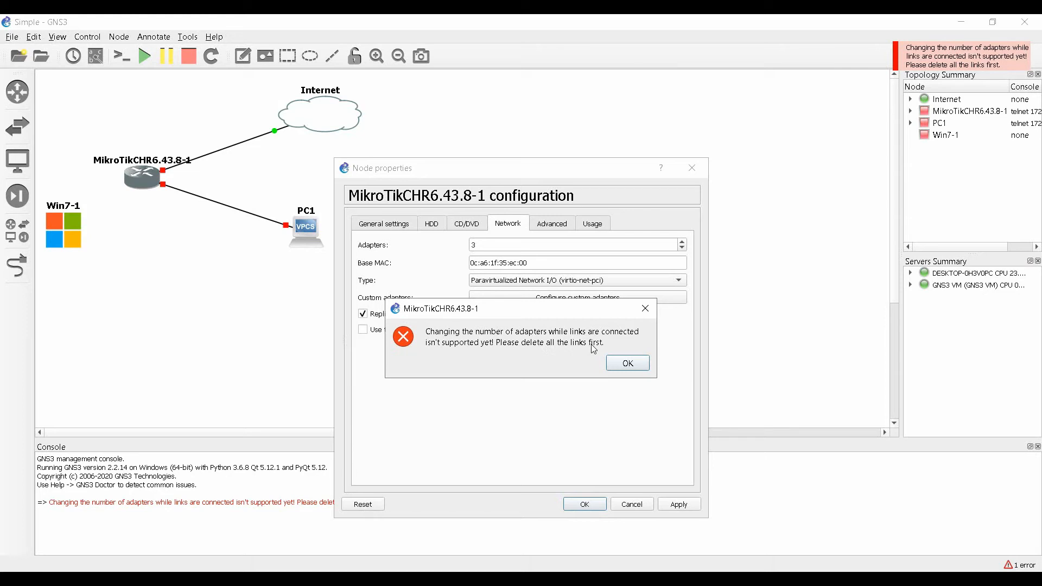
click(625, 365)
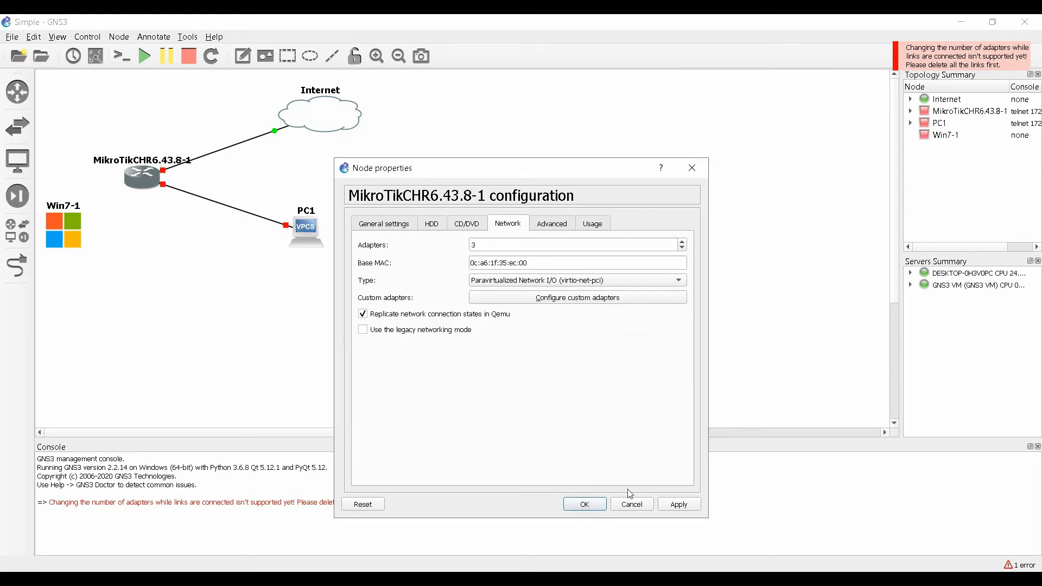
click(632, 504)
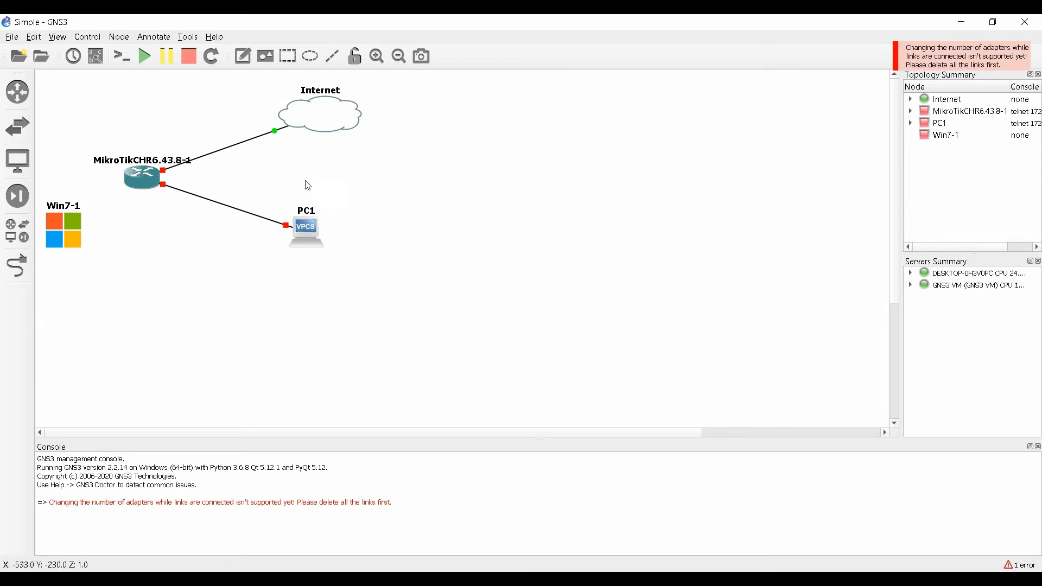
Delete the router's links to PC1 and to the Internet cloud.
click(236, 209)
right_click(236, 209)
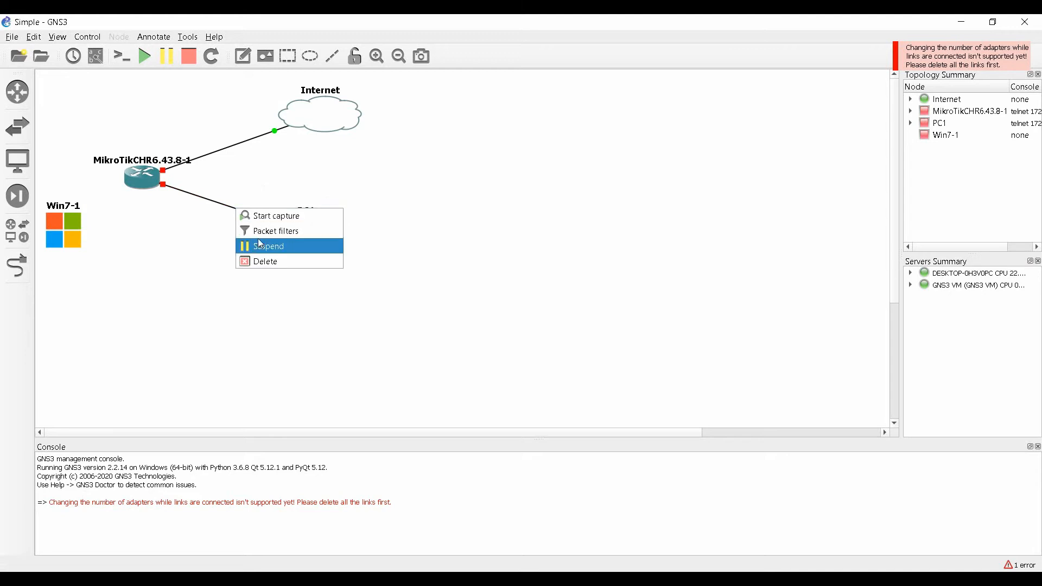
click(262, 262)
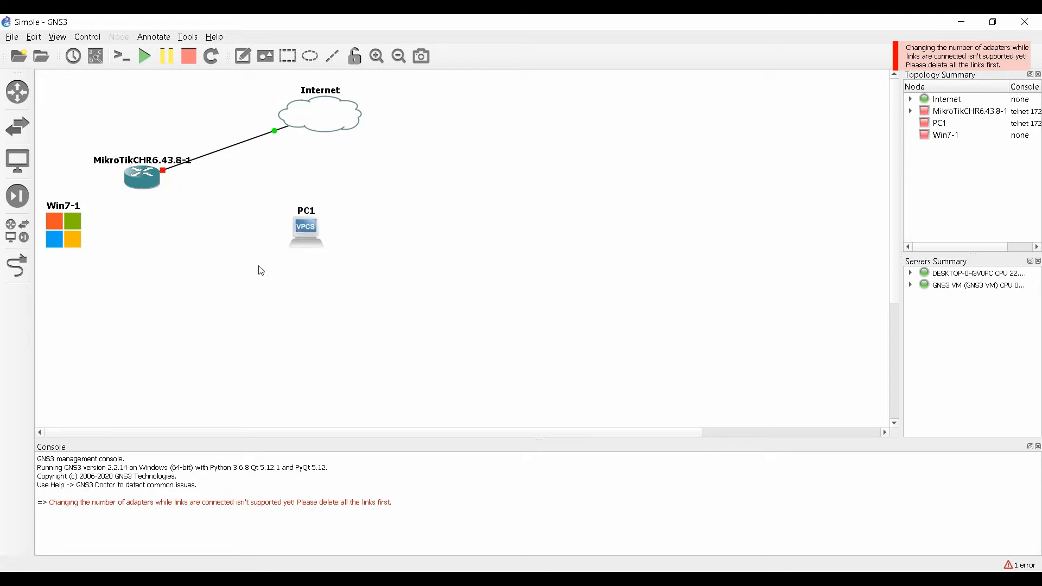
right_click(247, 147)
click(267, 196)
Set the MikroTik router's network adapters to 3 and save the configuration.
right_click(149, 179)
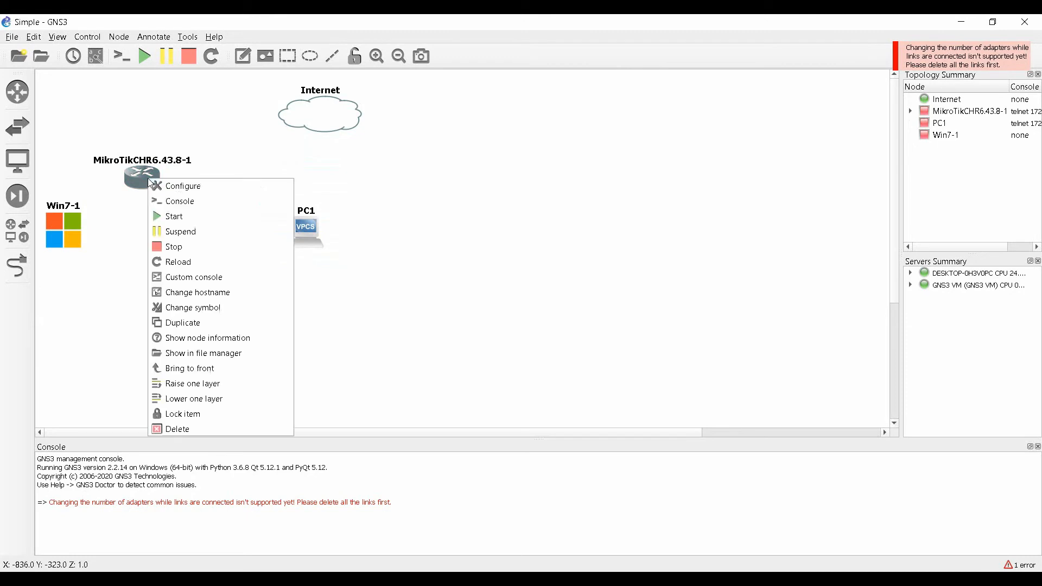
click(195, 190)
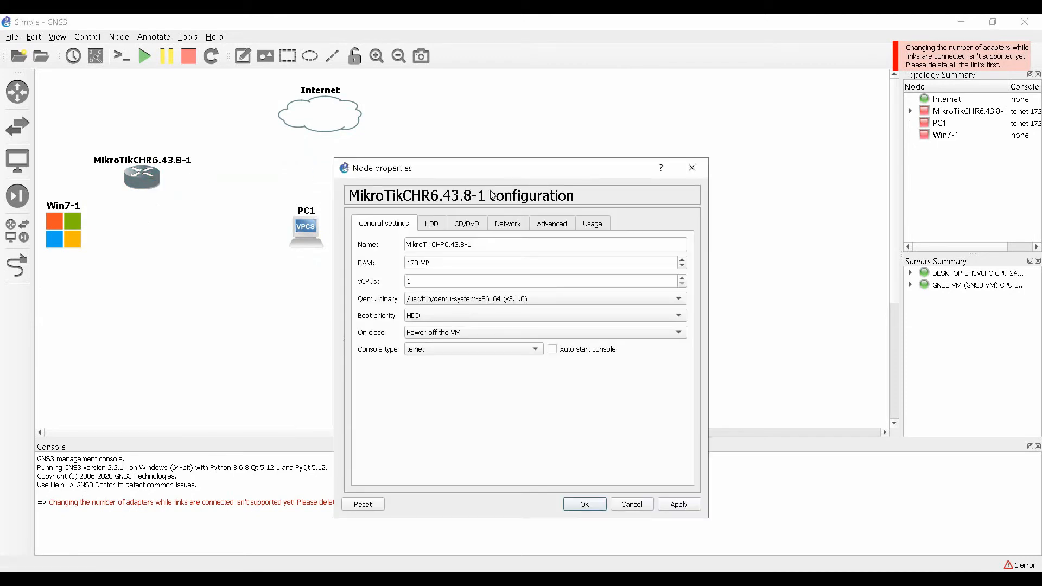
click(513, 222)
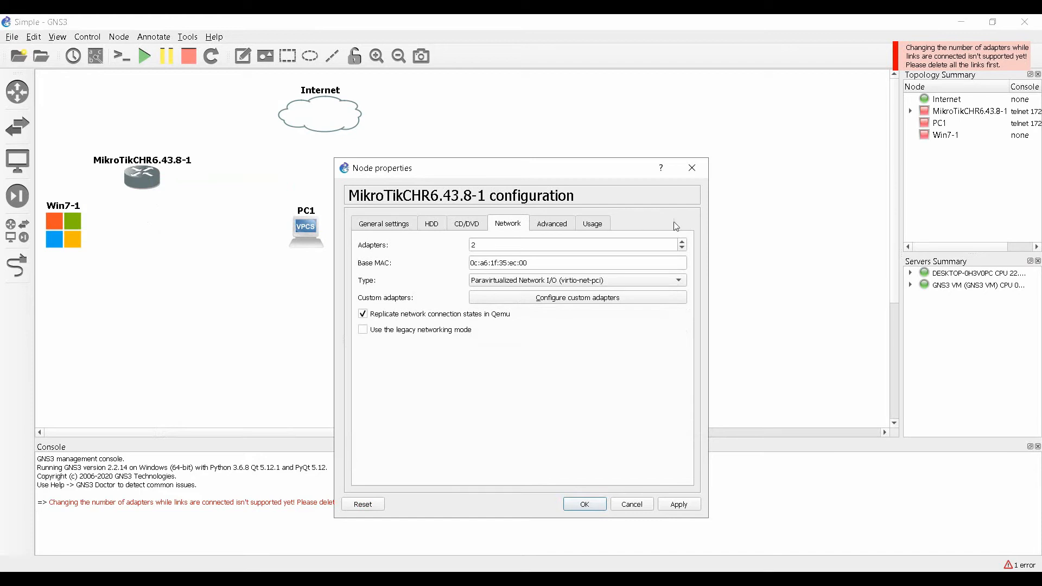
click(683, 241)
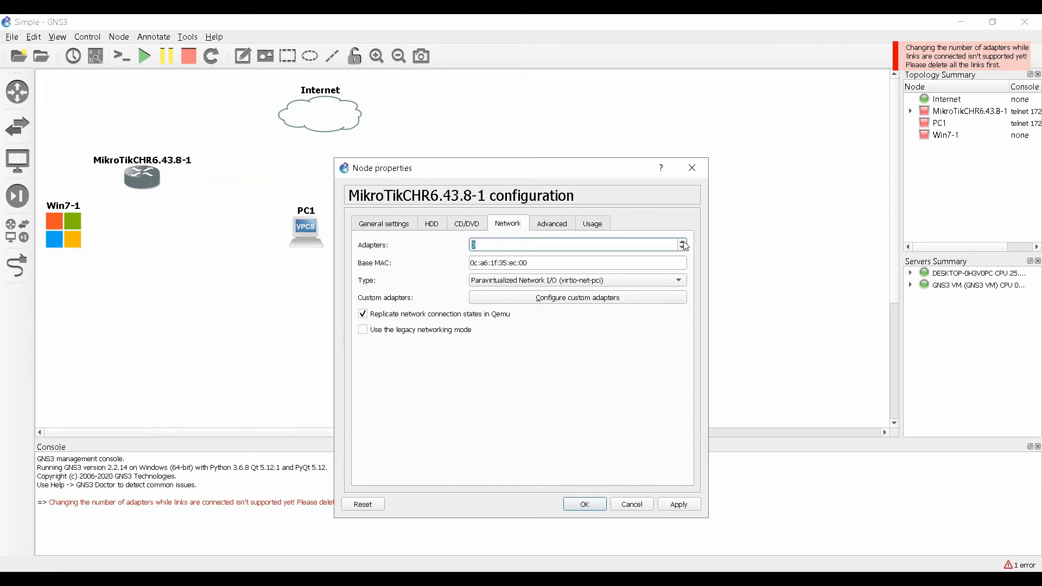
click(586, 504)
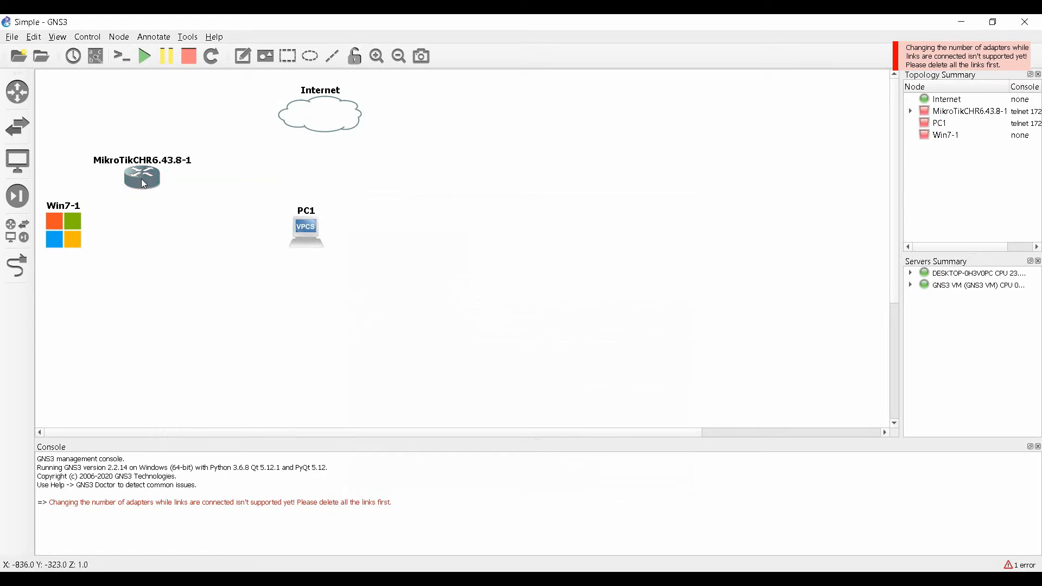
mouse_move(144, 184)
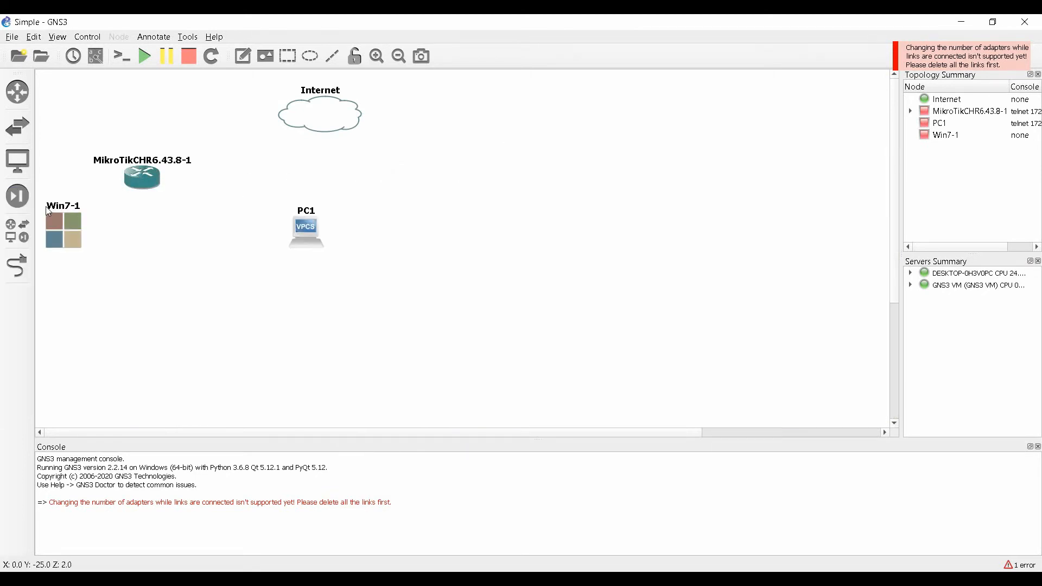
Link router ether1 to Internet nat0 and ether2 to PC1 Ethernet0.
click(17, 266)
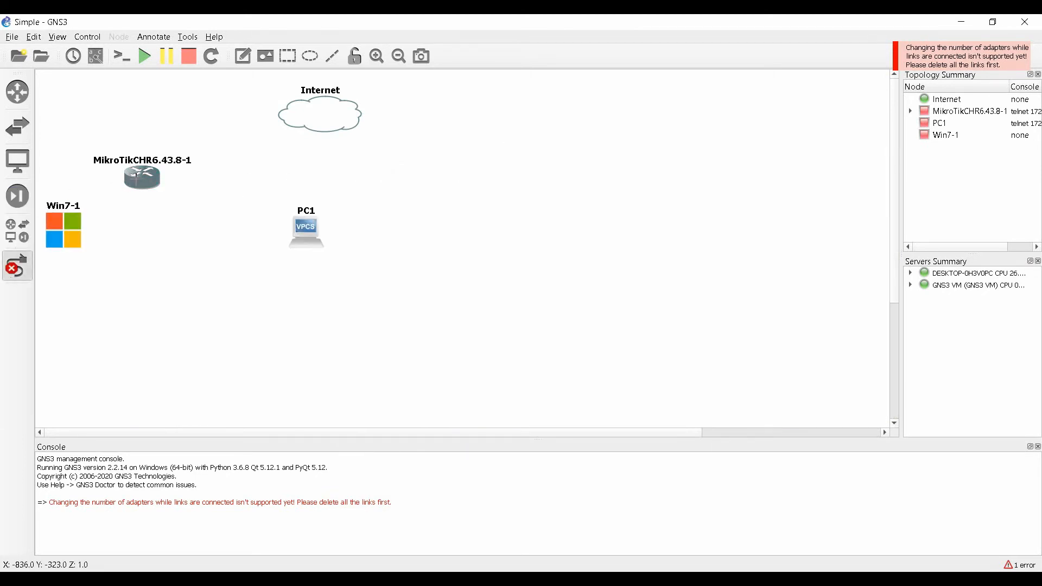
click(141, 183)
click(163, 187)
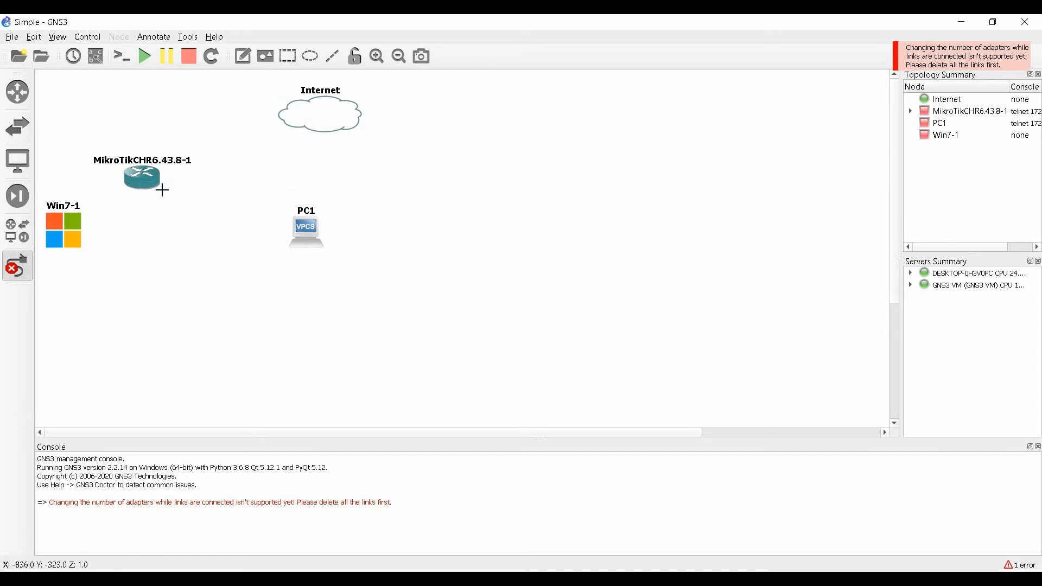
click(321, 115)
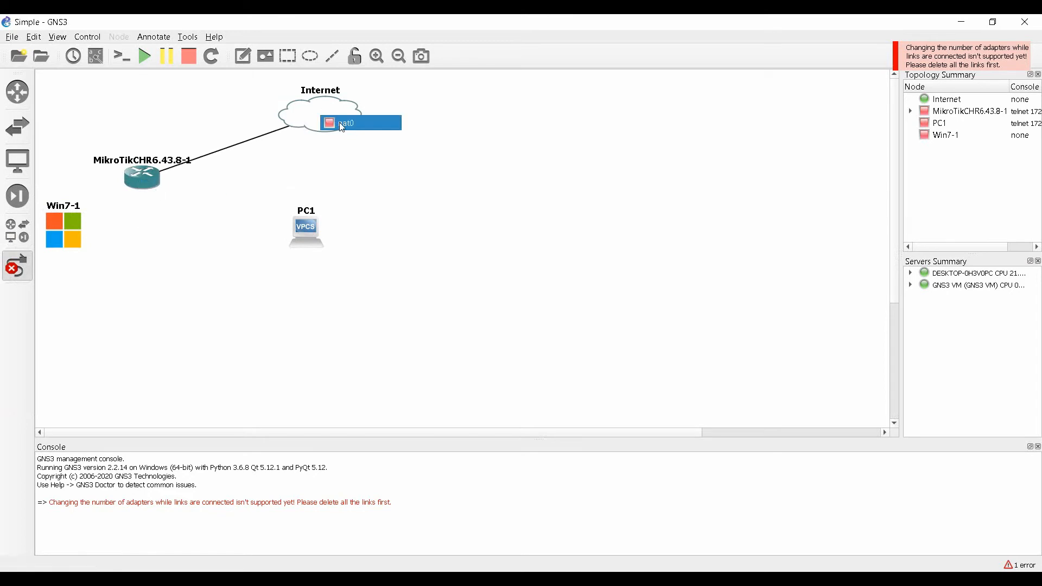
click(343, 125)
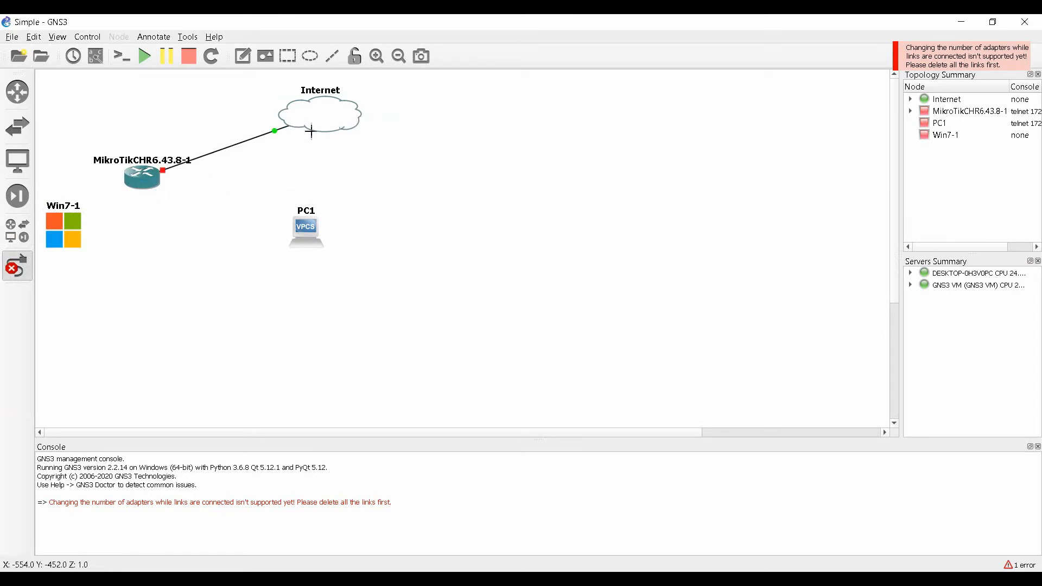
click(144, 183)
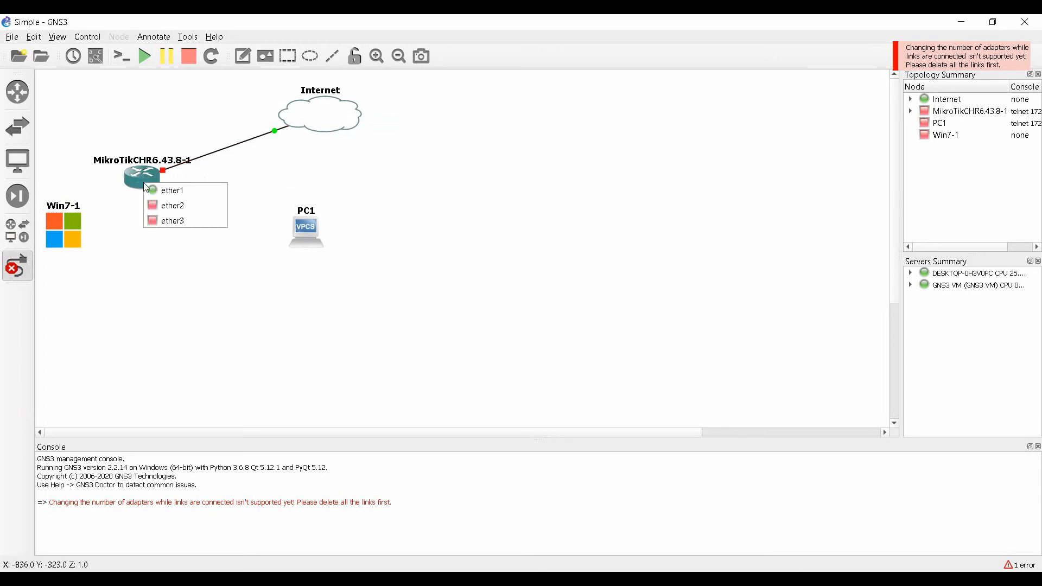
click(175, 202)
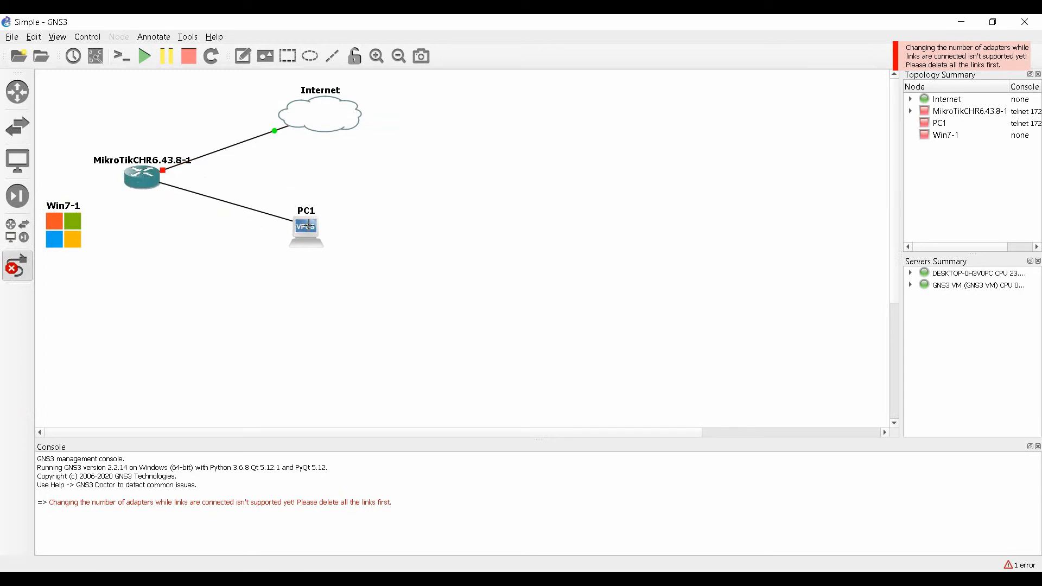
click(309, 226)
click(327, 240)
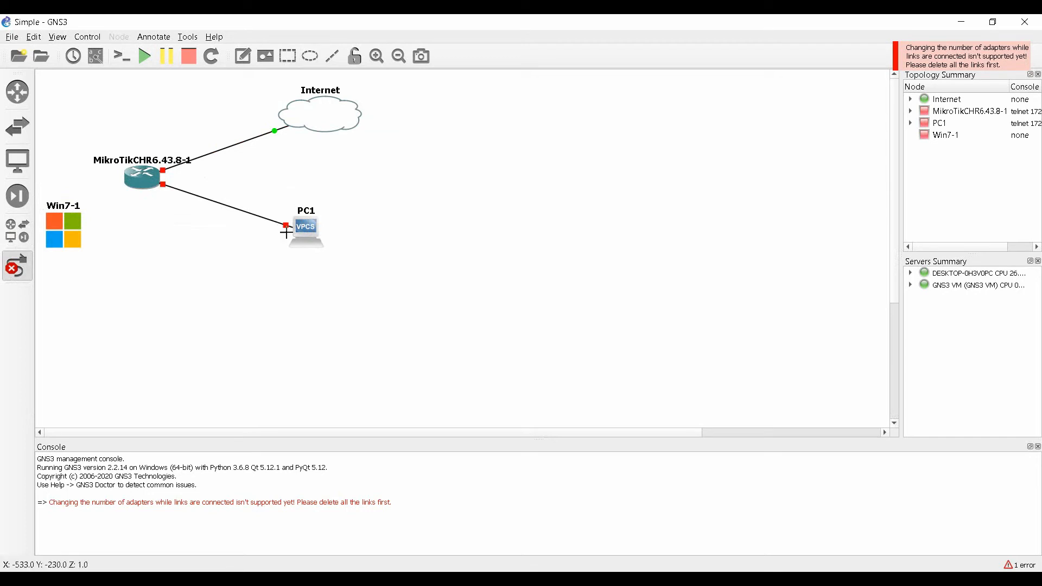
Link router ether3 to Win7-1 Ethernet0 and stop link drawing.
click(144, 181)
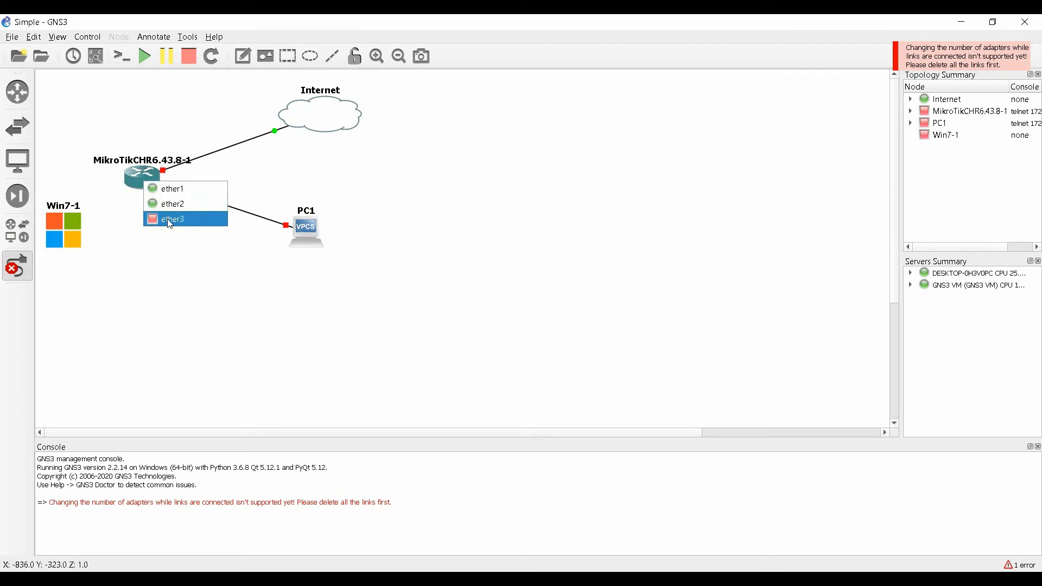
click(167, 221)
click(67, 234)
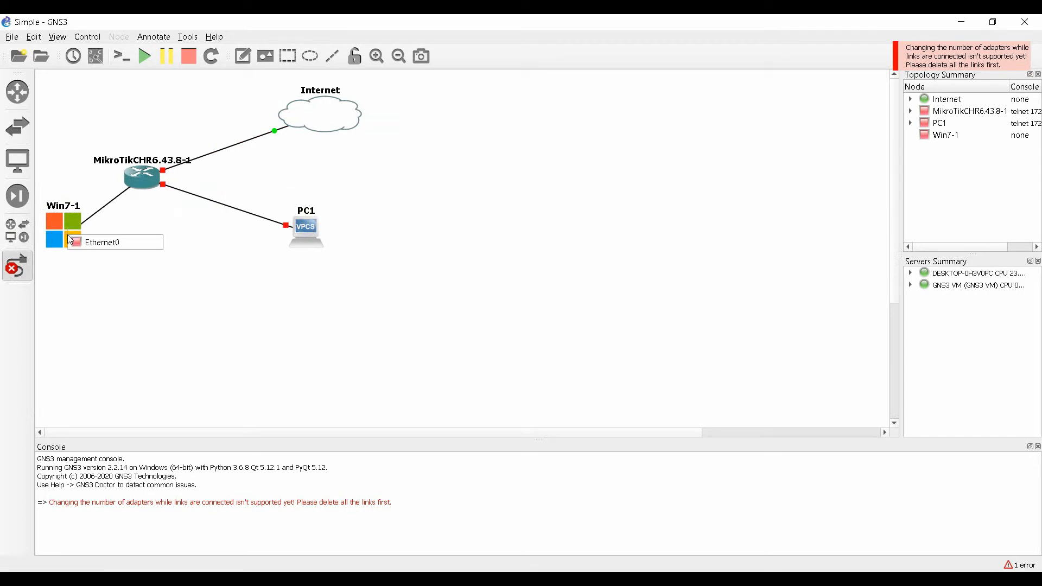
click(89, 240)
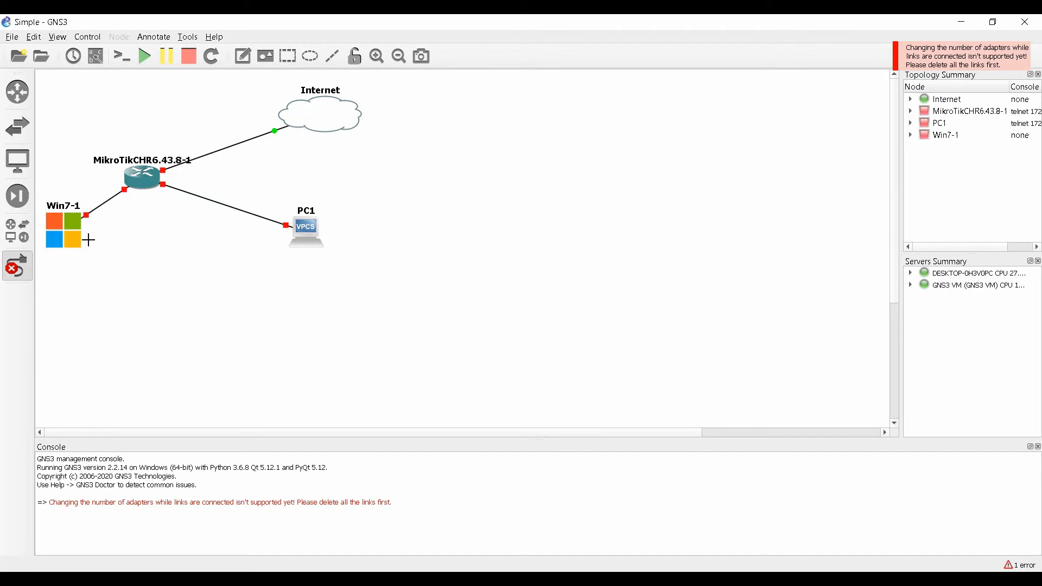
click(25, 267)
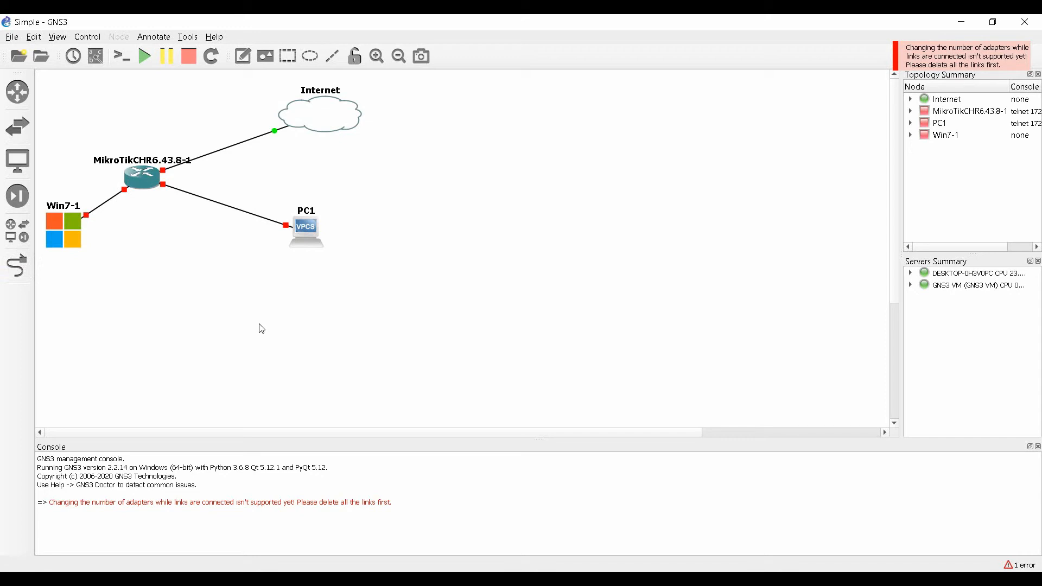
Open and close the router, PC1 and Win7-1 node menus without starting anything.
right_click(151, 179)
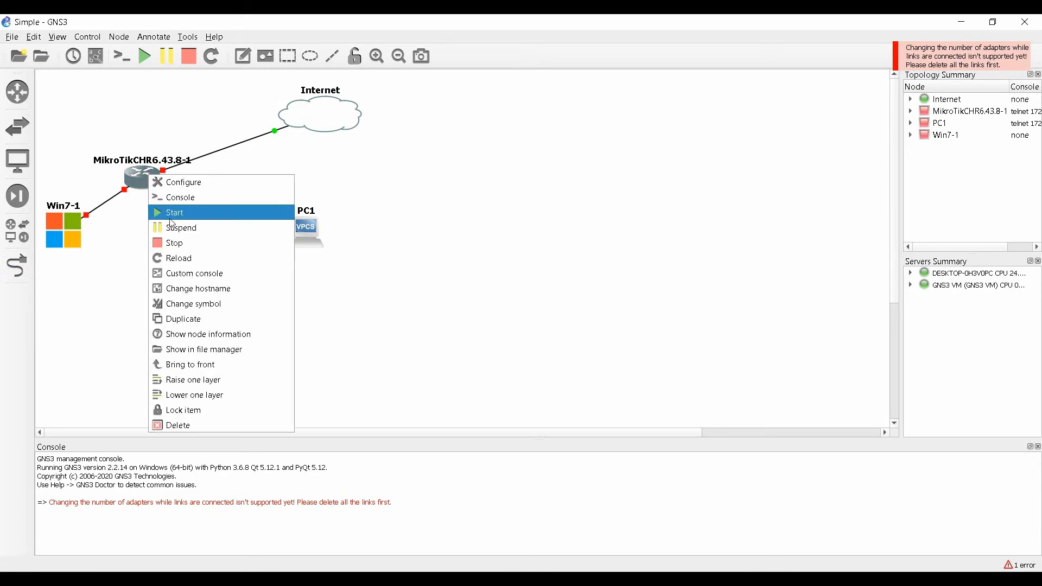
click(409, 186)
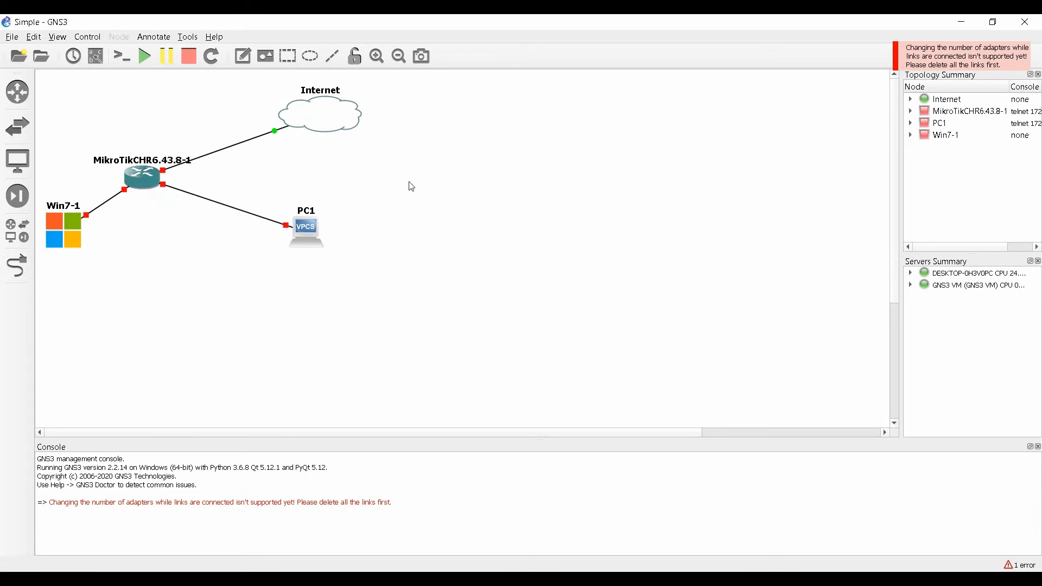
right_click(314, 226)
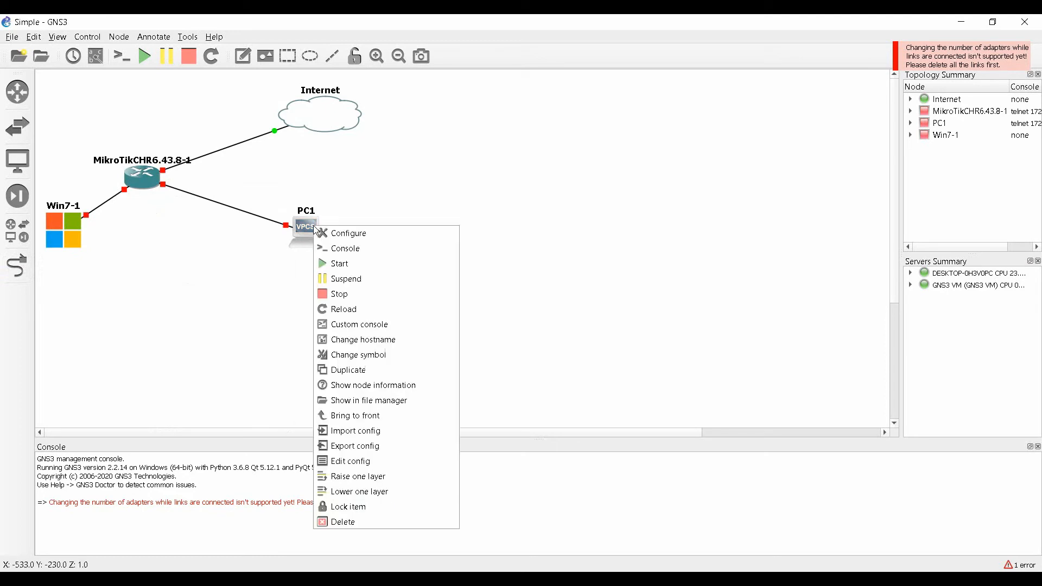
click(226, 251)
right_click(67, 232)
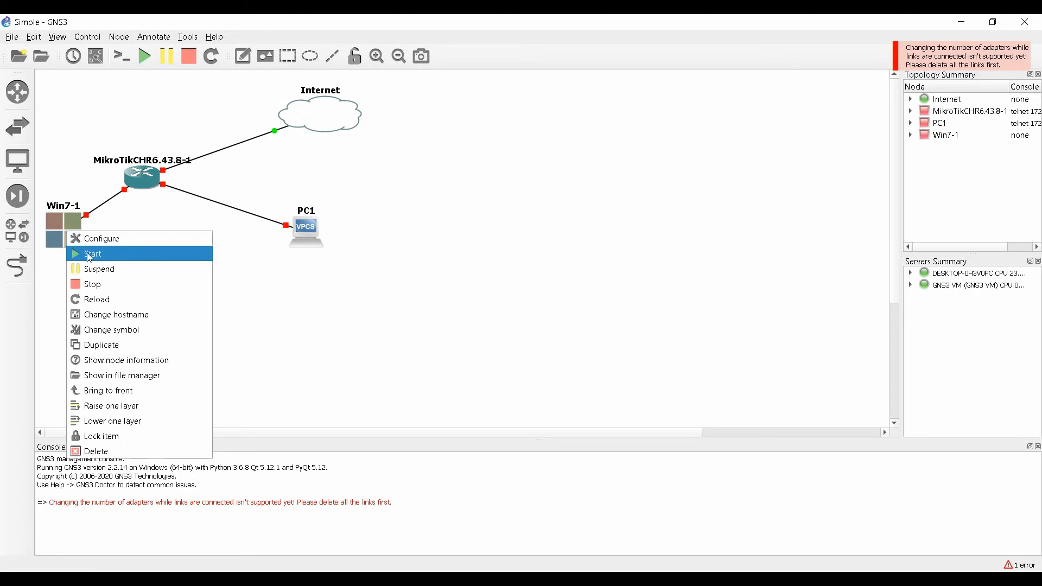
click(233, 272)
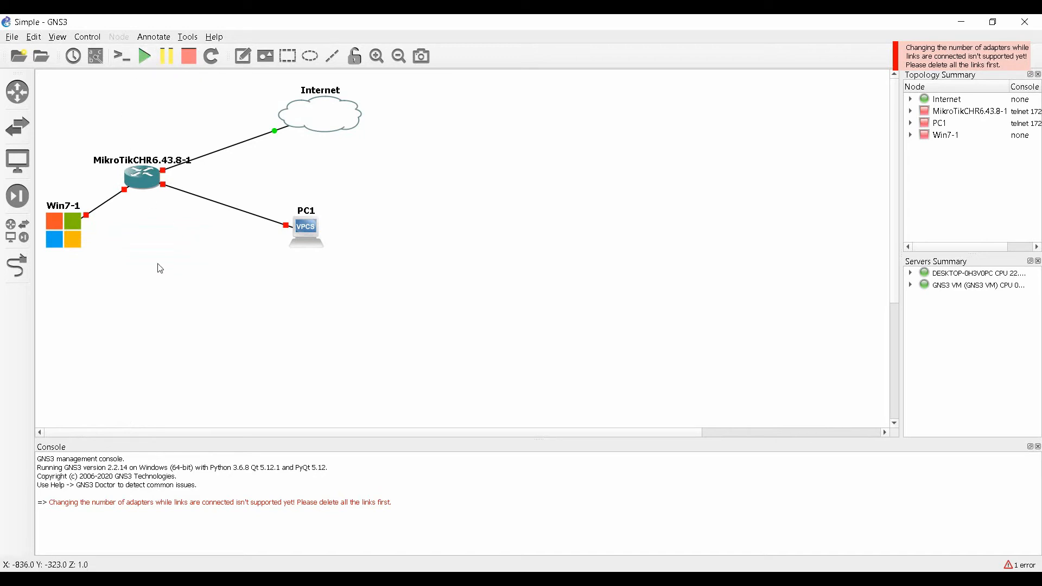
Start the MikroTik router, PC1 and the Win7-1 virtual machine.
right_click(140, 183)
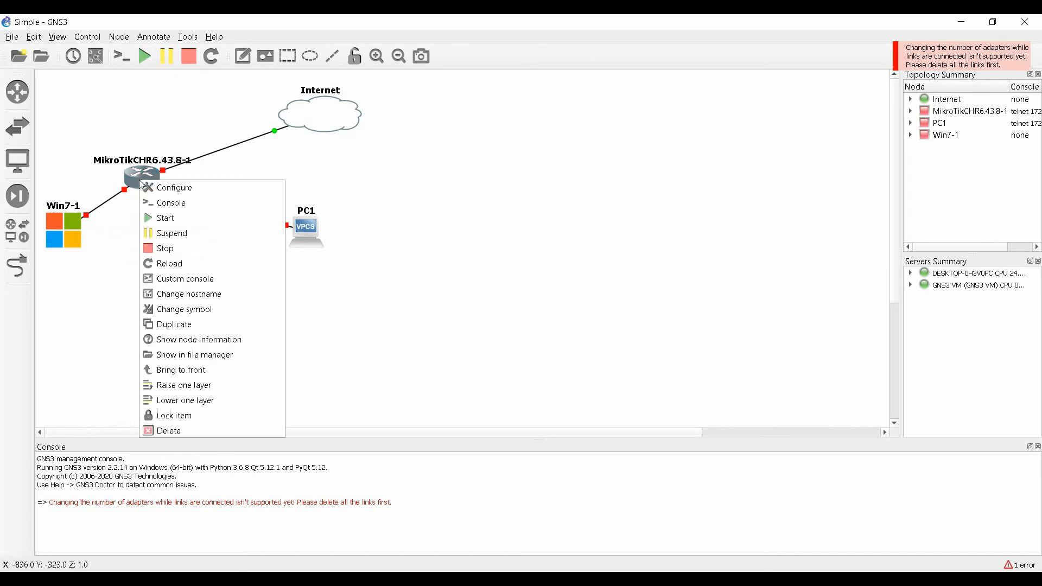
click(174, 219)
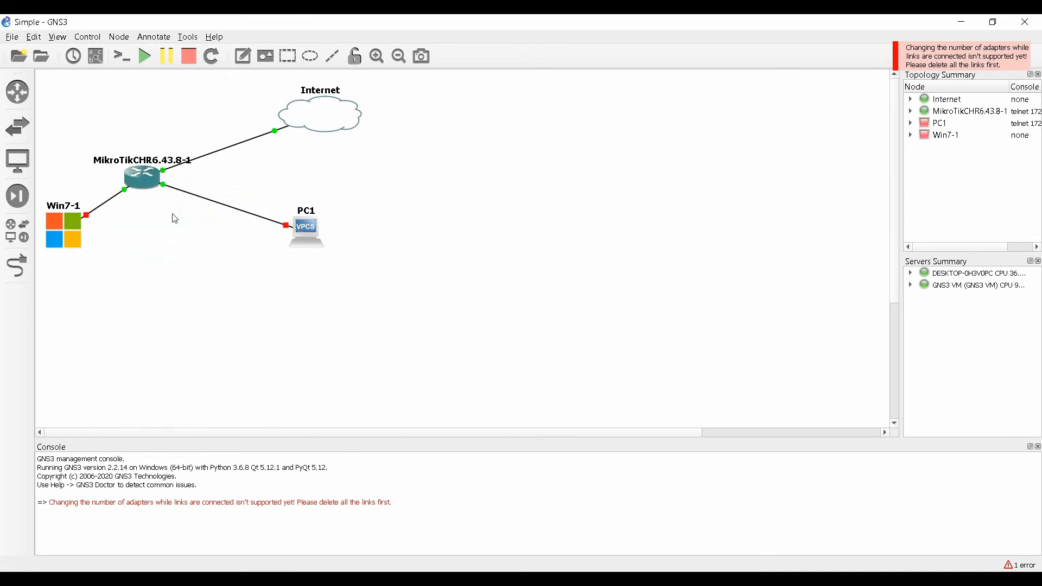
right_click(311, 227)
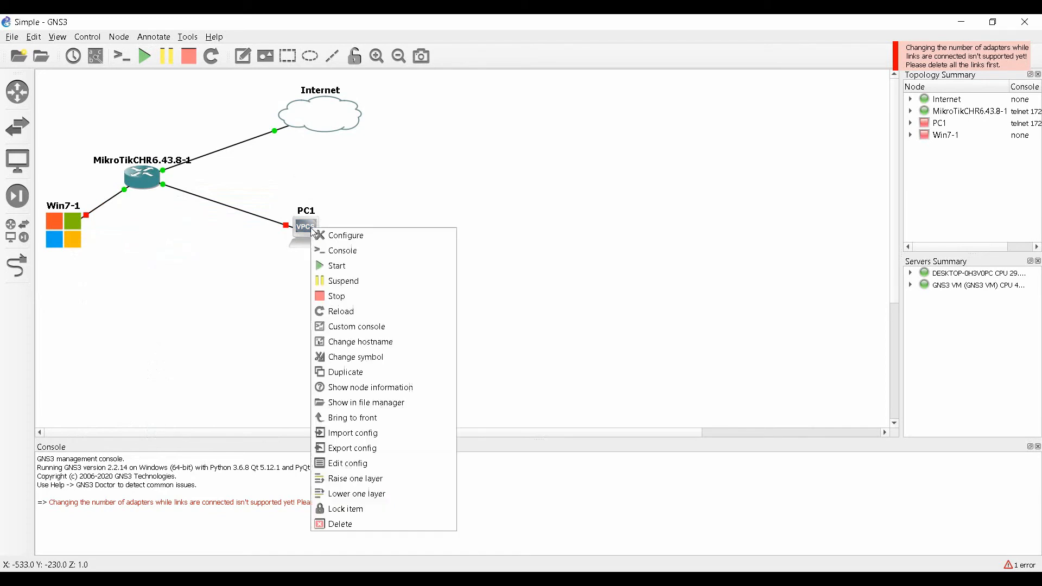
click(336, 269)
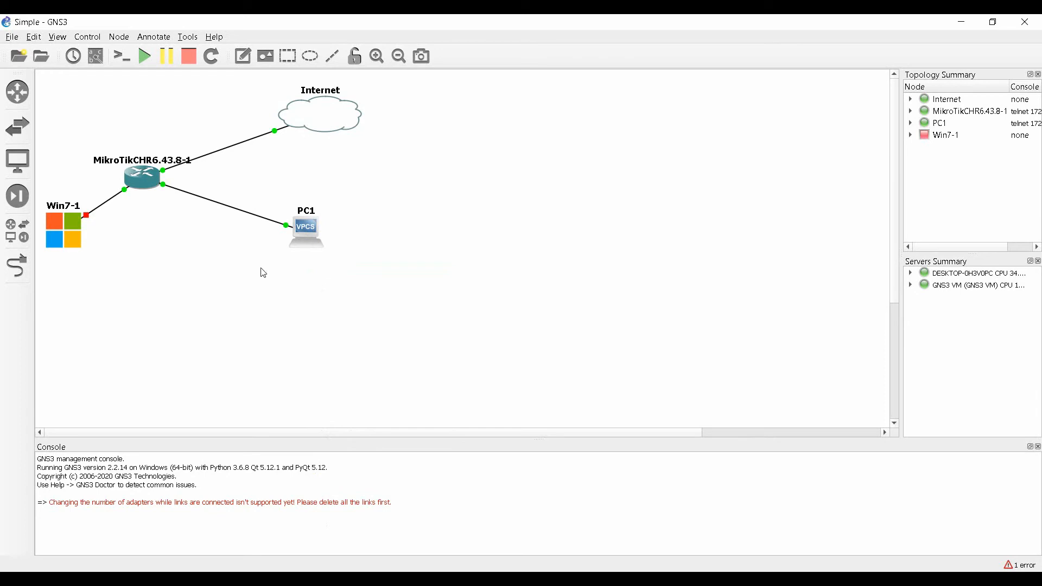
right_click(65, 232)
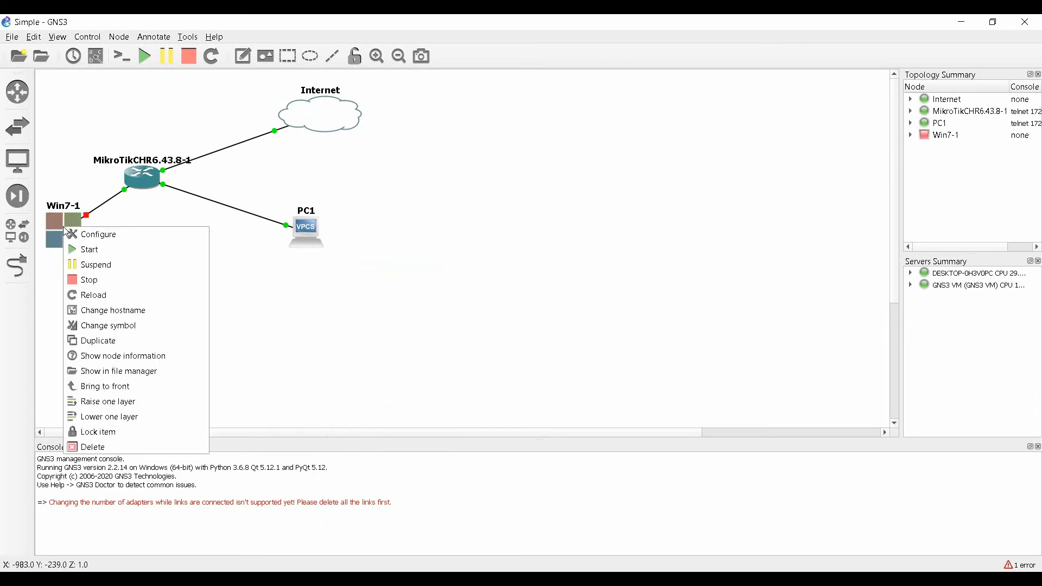
click(94, 250)
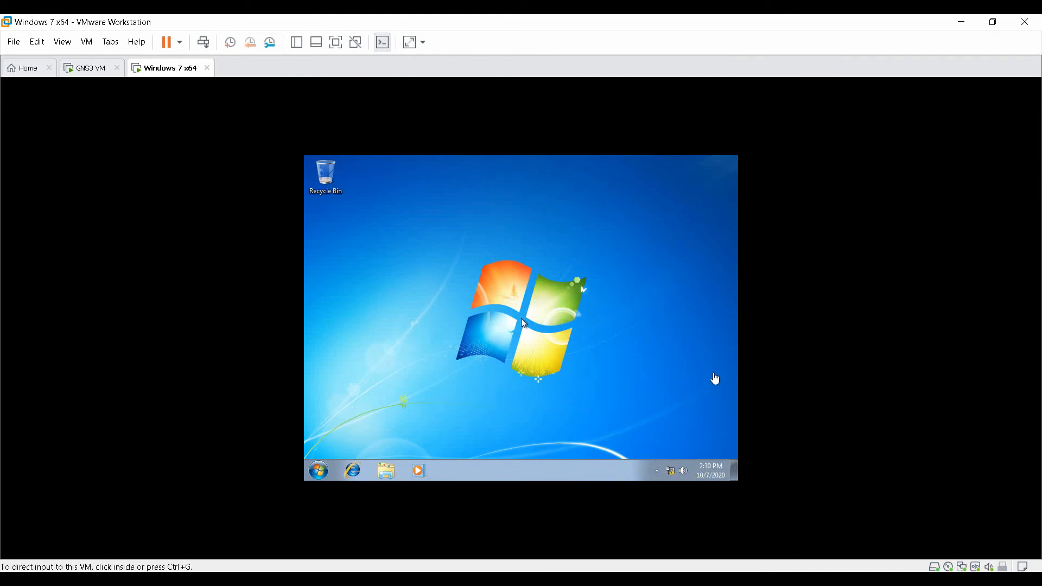
Run ipconfig in the Win7 guest's command prompt, showing only 169.254.244.74.
click(714, 377)
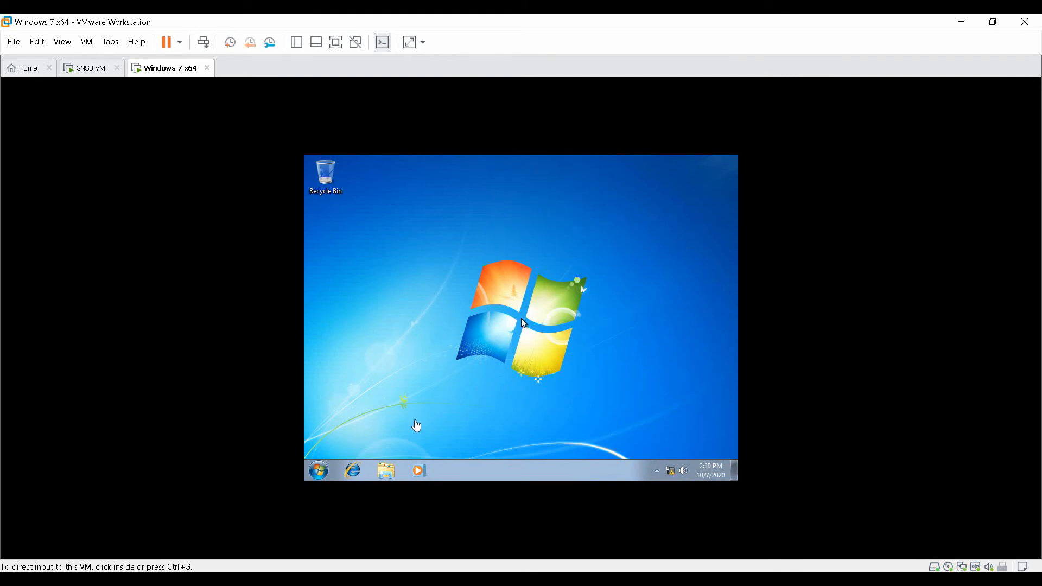
click(321, 471)
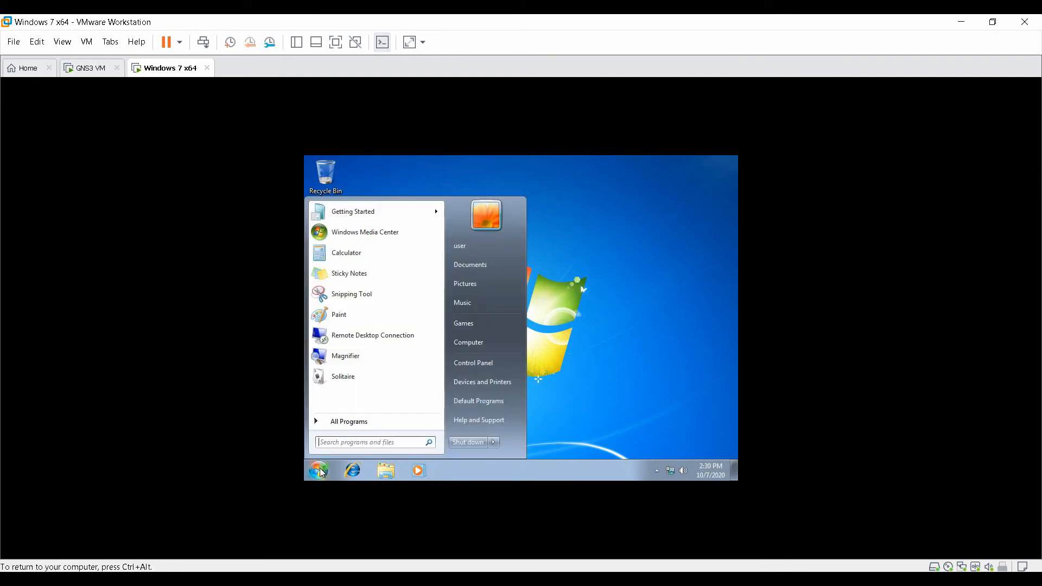
text(cmd)
key(Return)
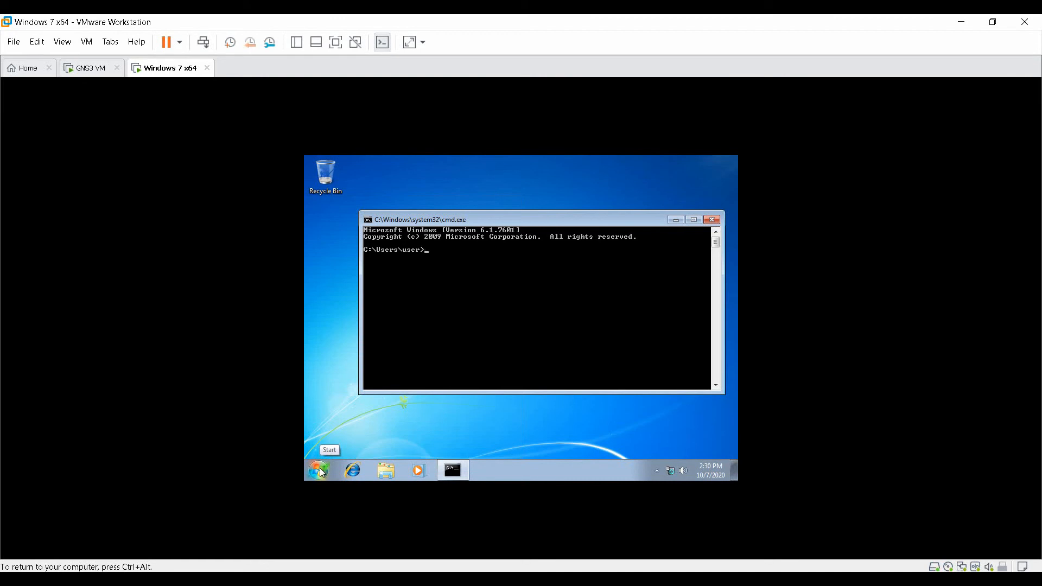
text(ipconfig)
key(Return)
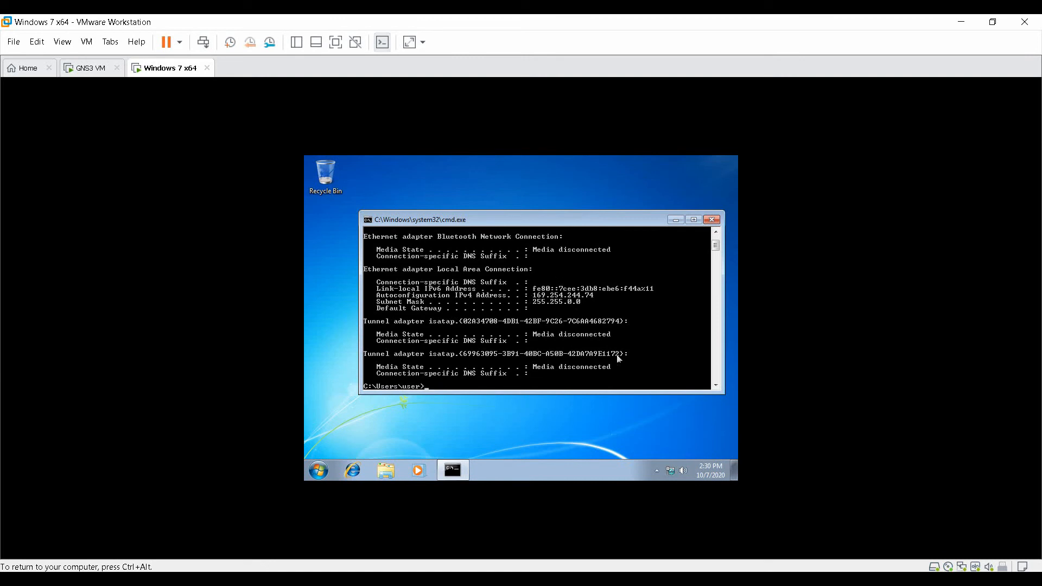
Check Local Area Connection details in Network and Sharing Center, then return to GNS3.
right_click(672, 478)
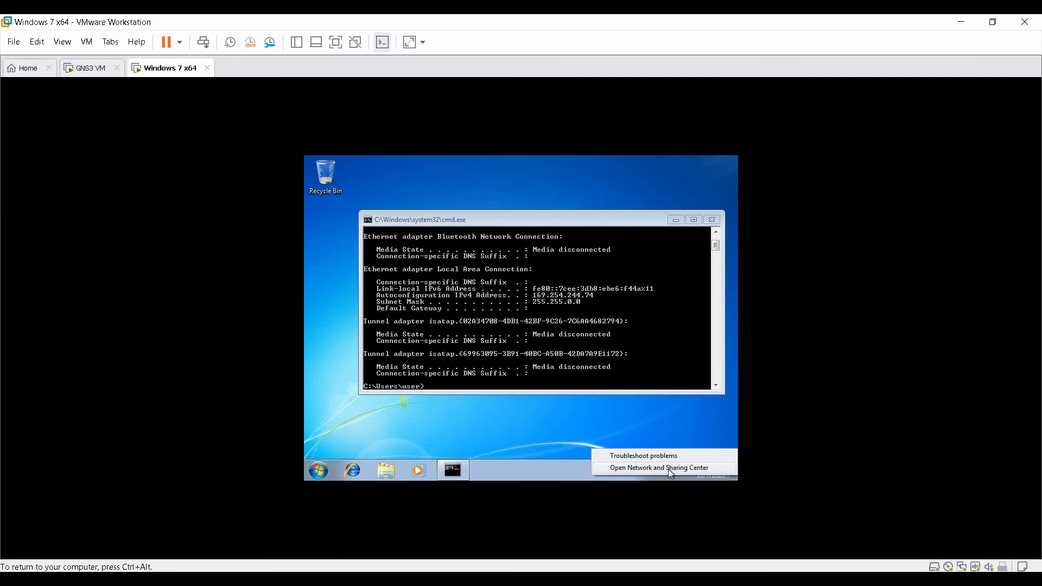
click(669, 469)
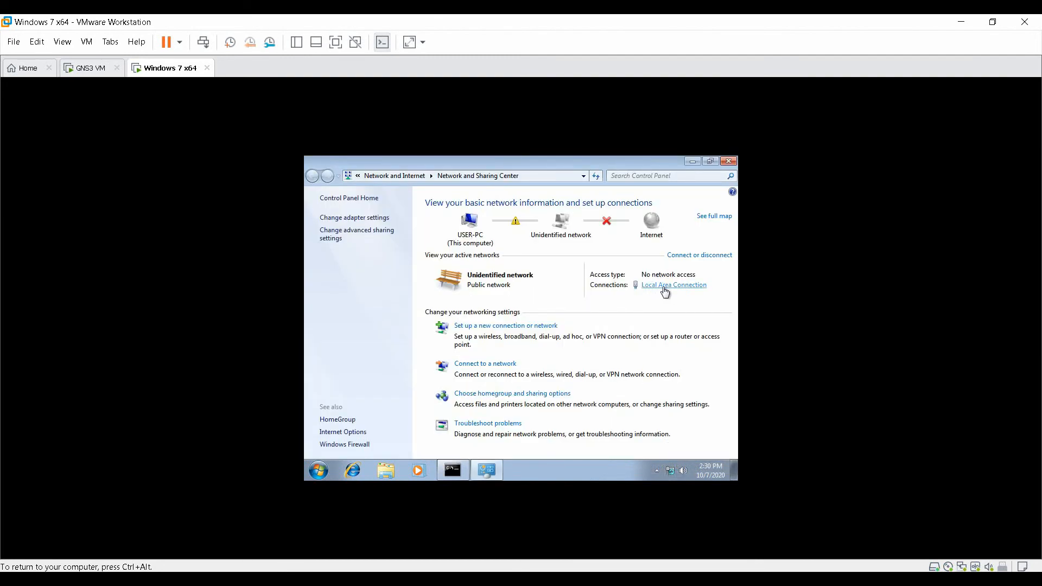
click(665, 289)
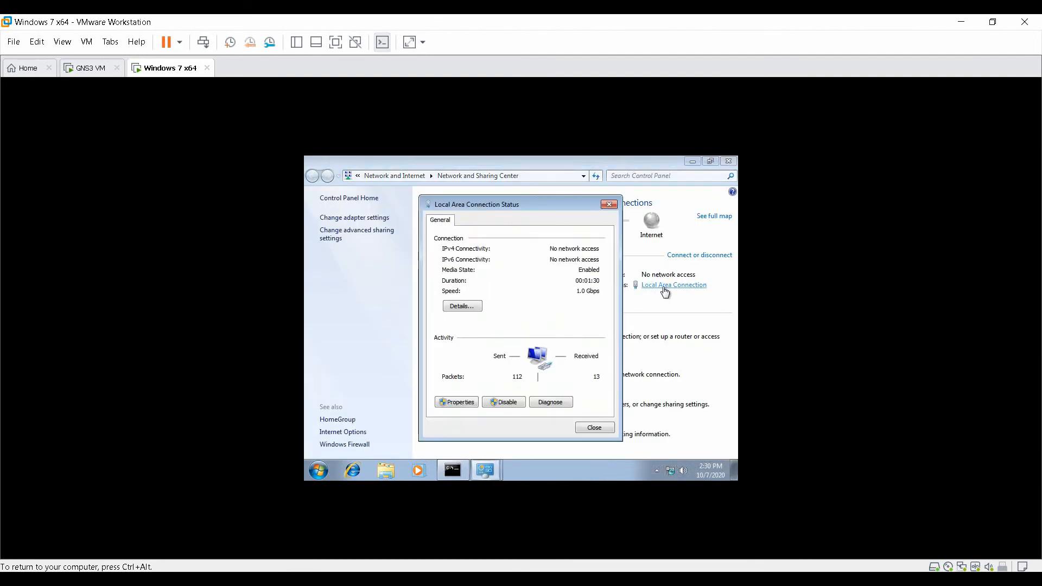
click(462, 306)
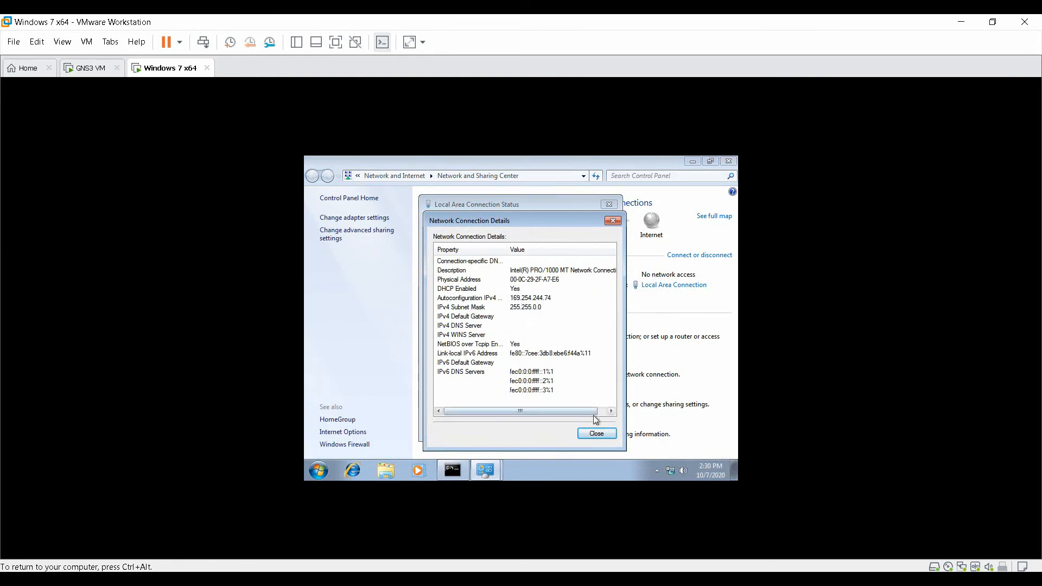
click(596, 435)
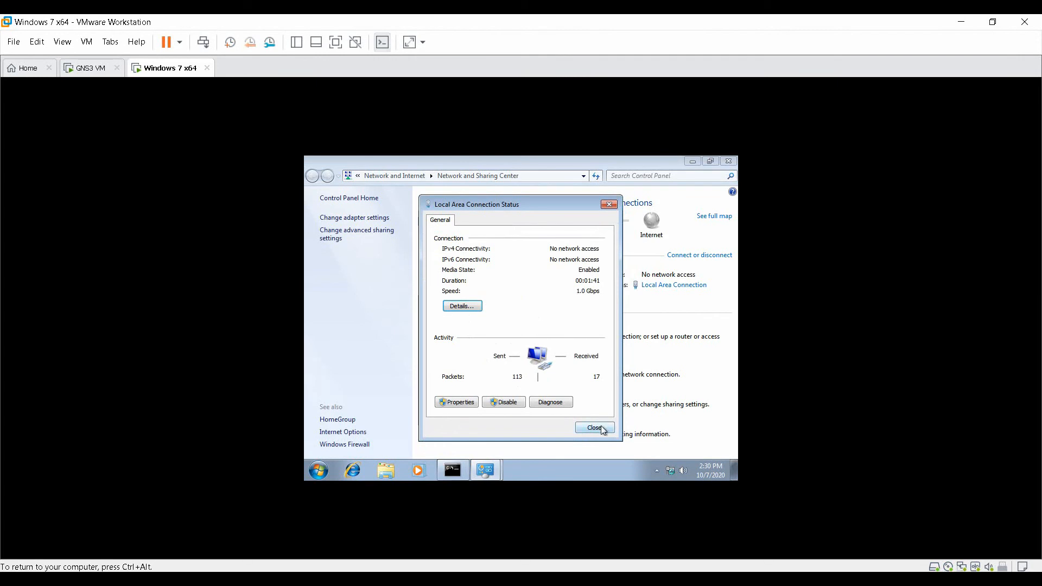
click(600, 428)
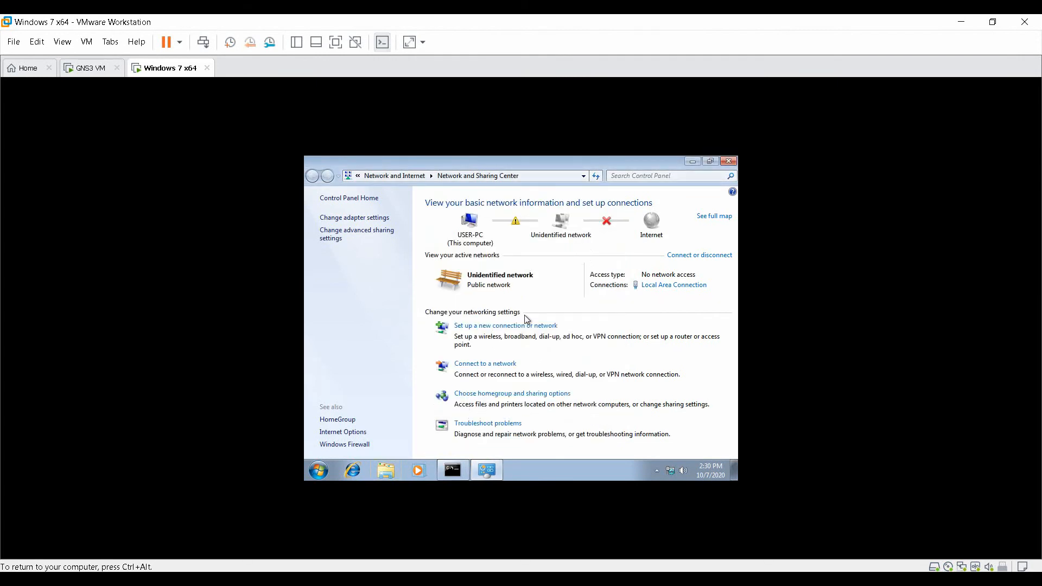
click(451, 473)
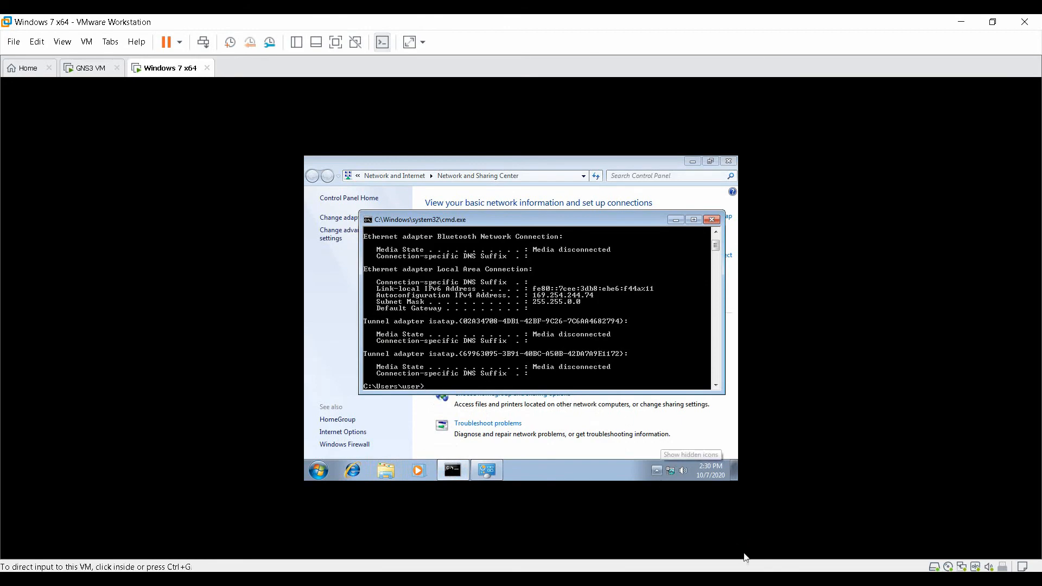
click(757, 579)
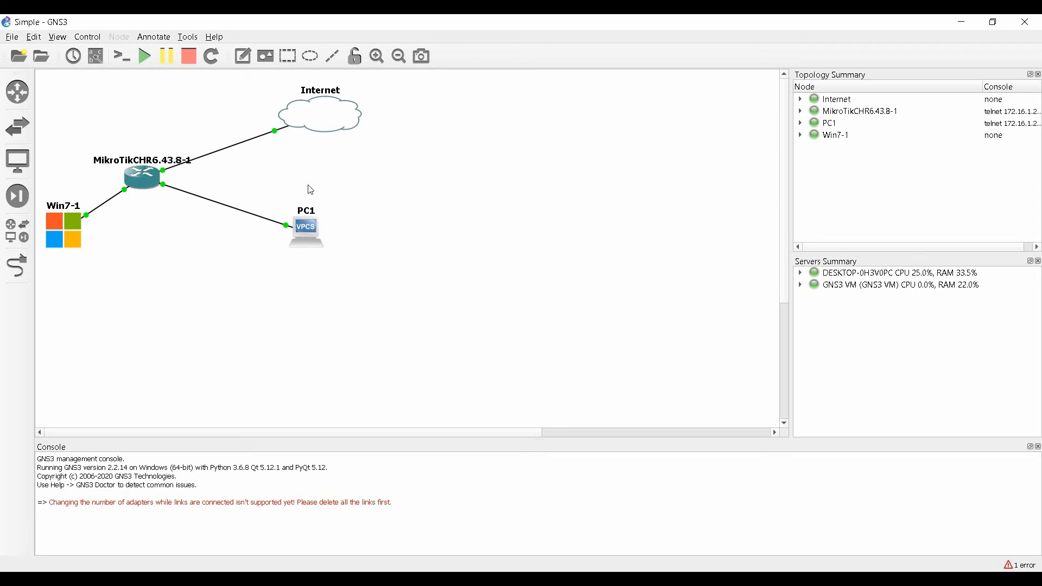
Open a console to the MikroTik router and log in as admin.
click(153, 177)
right_click(153, 176)
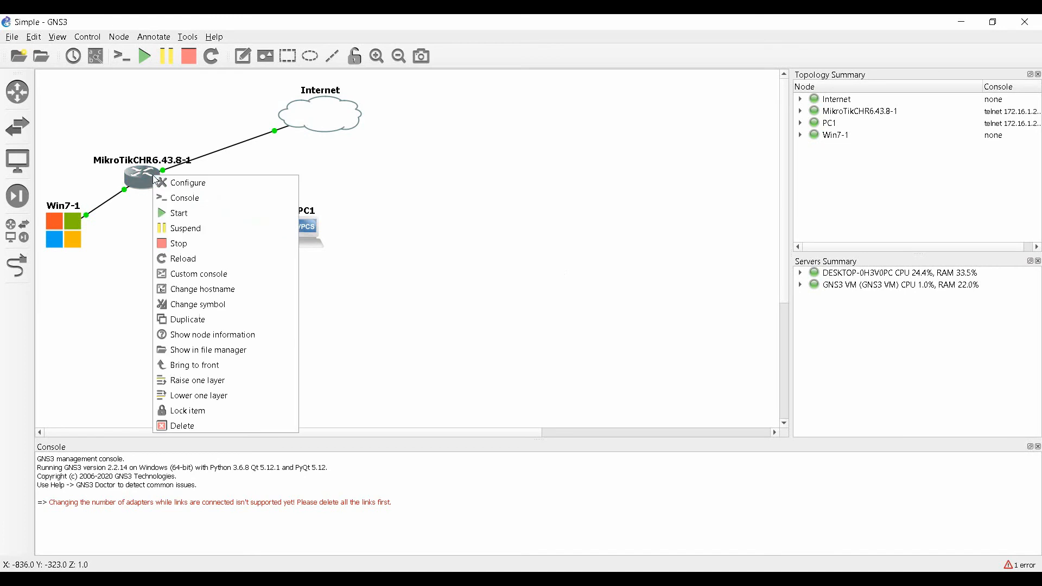
click(194, 201)
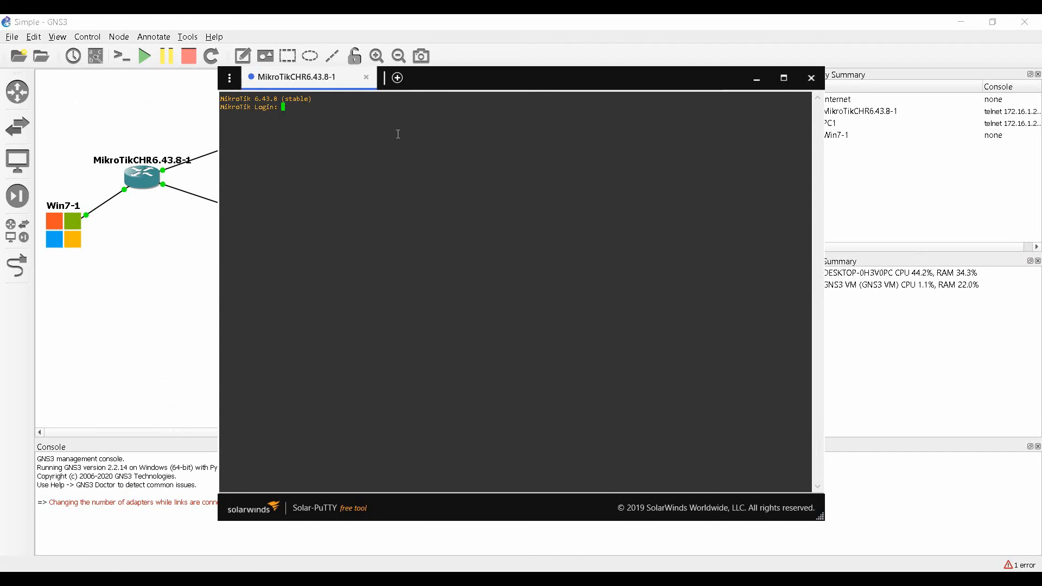
text(admin)
key(Return)
key(Return)
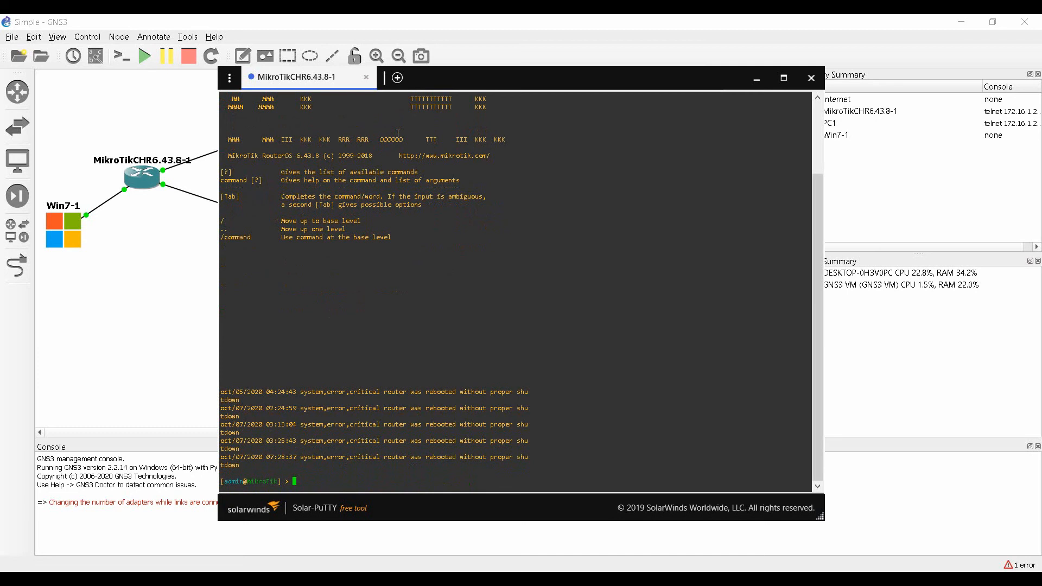
Enter the interface menu and print ether1, ether2 and ether3.
text(interface)
key(Return)
text(print)
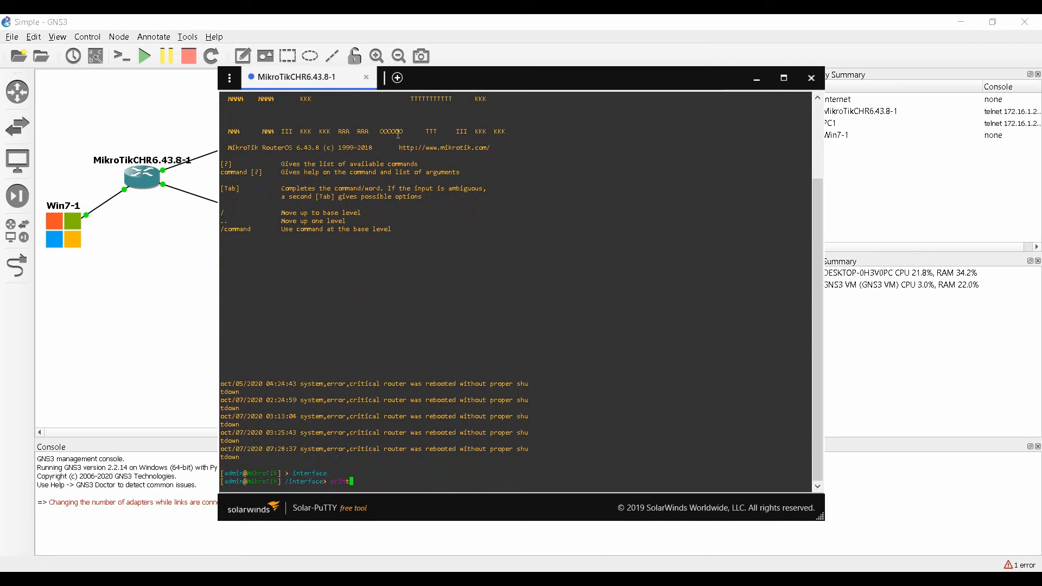
key(Return)
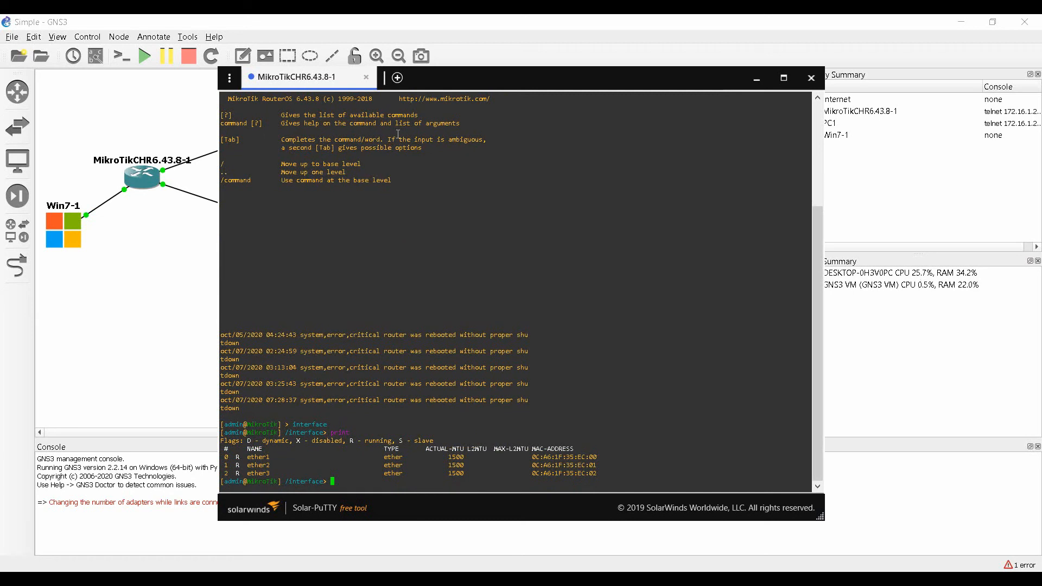
Go to /ip address and print the router's current IP addresses.
text(/)
key(Return)
text(ip)
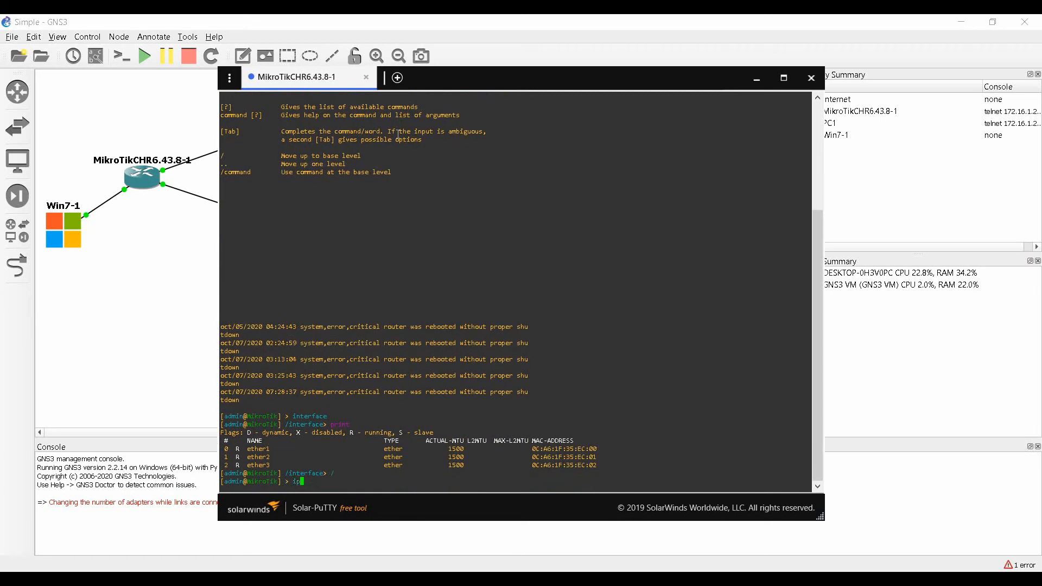
key(Return)
text(address)
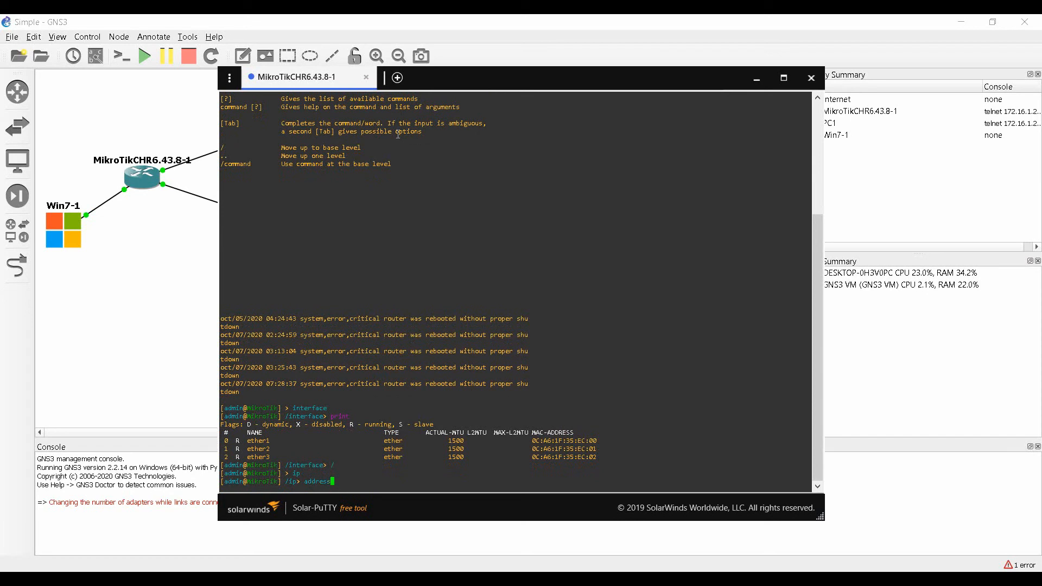
key(Return)
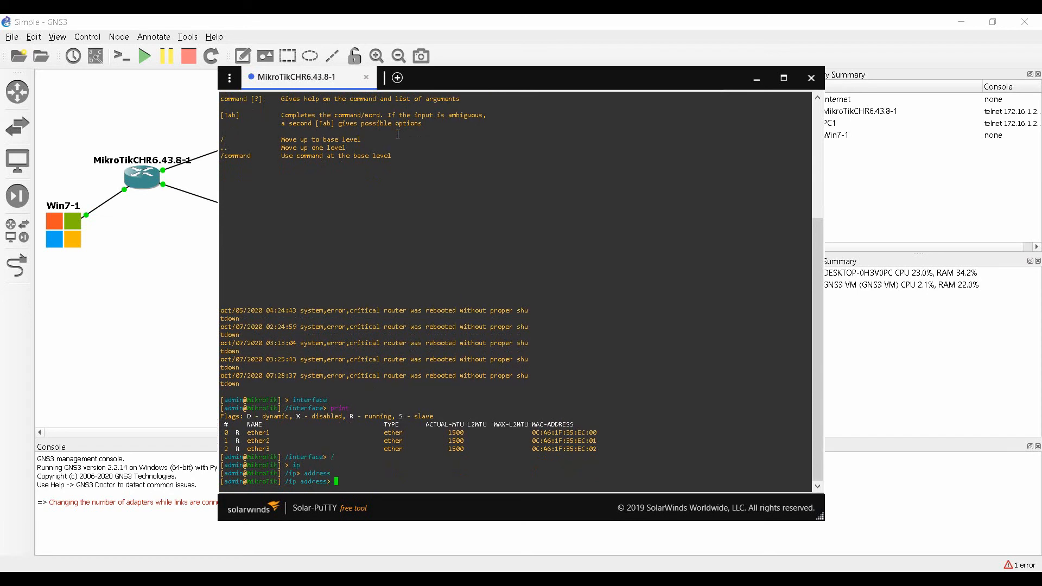
text(print)
key(Return)
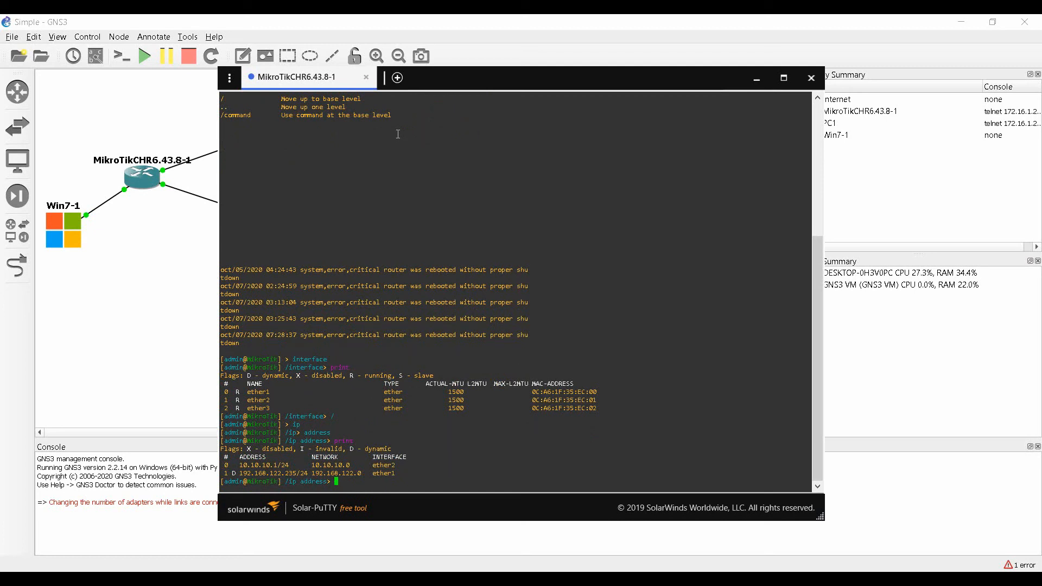
Add address 10.10.11.1/24 on ether3 and print the address list.
text(add)
key(Return)
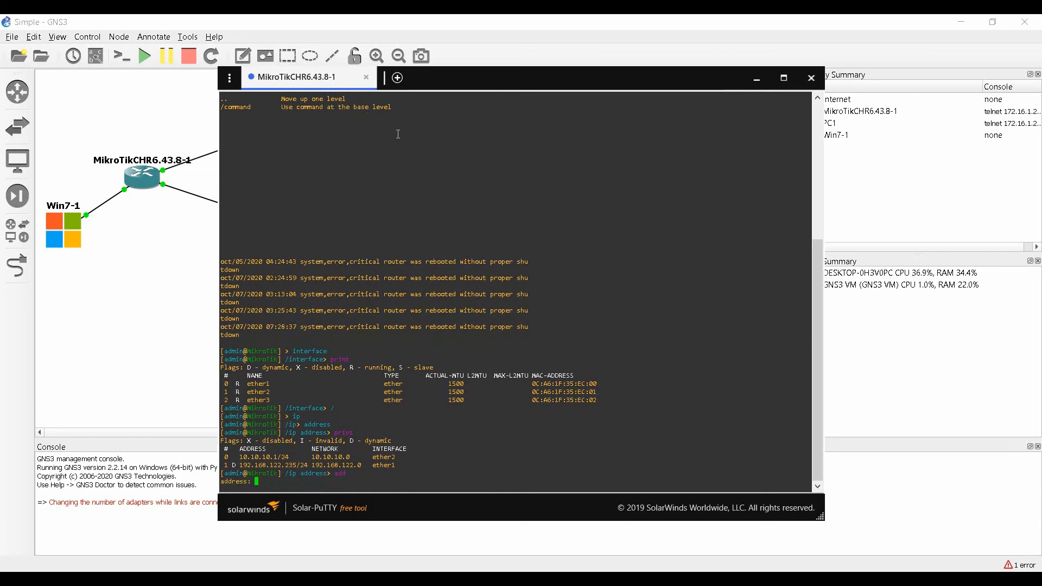
text(10.10.11.1/24)
key(Return)
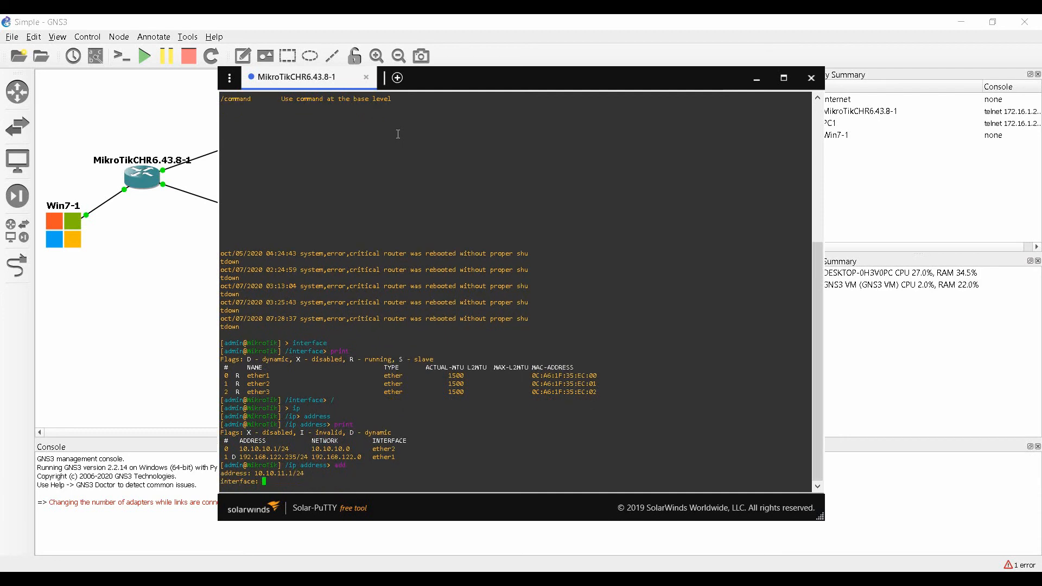
text(ether3)
key(Return)
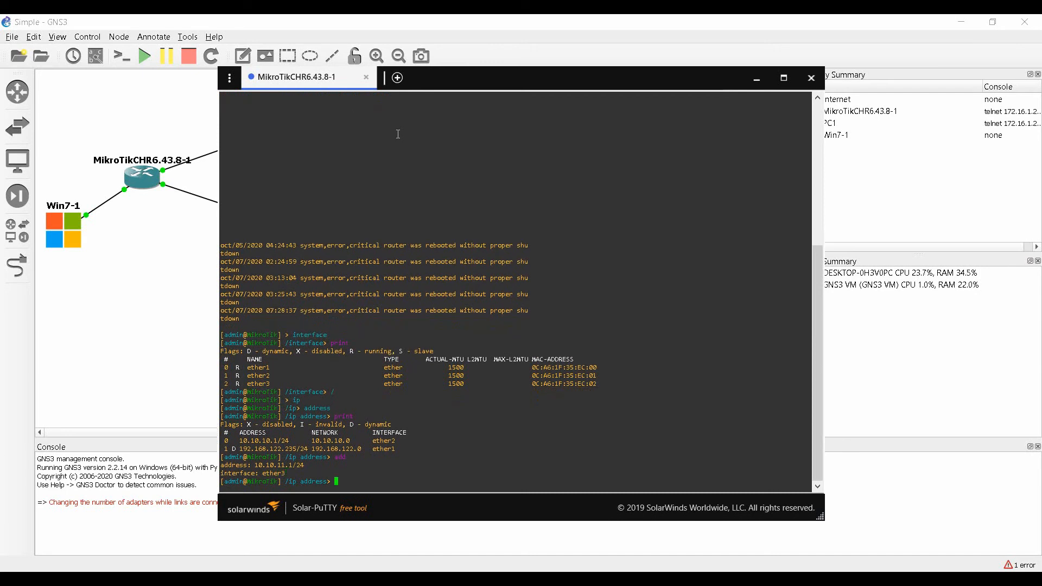
text(print)
key(Return)
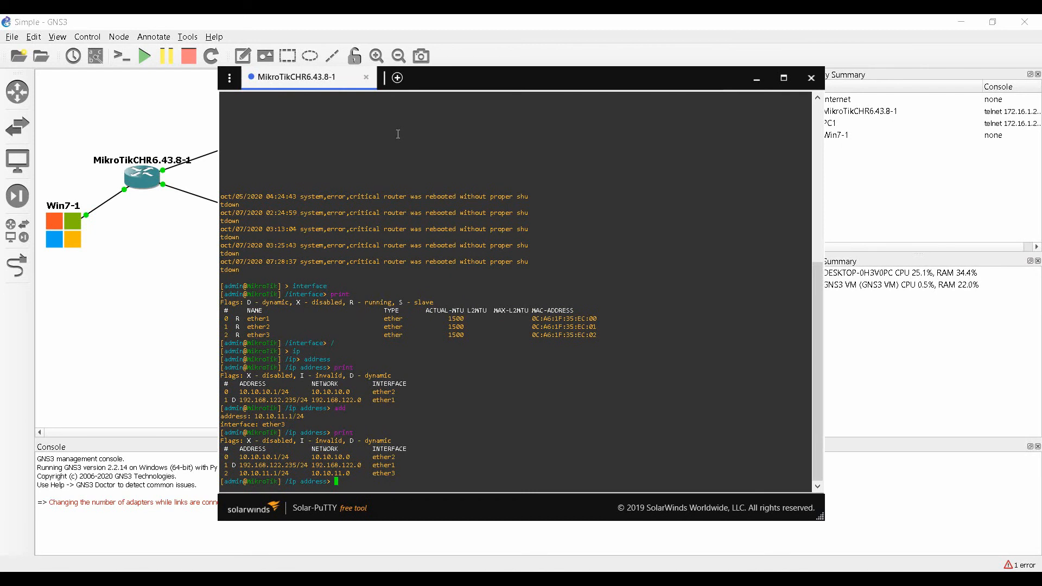
Move from the address menu into /ip dhcp-server.
text(..)
key(Return)
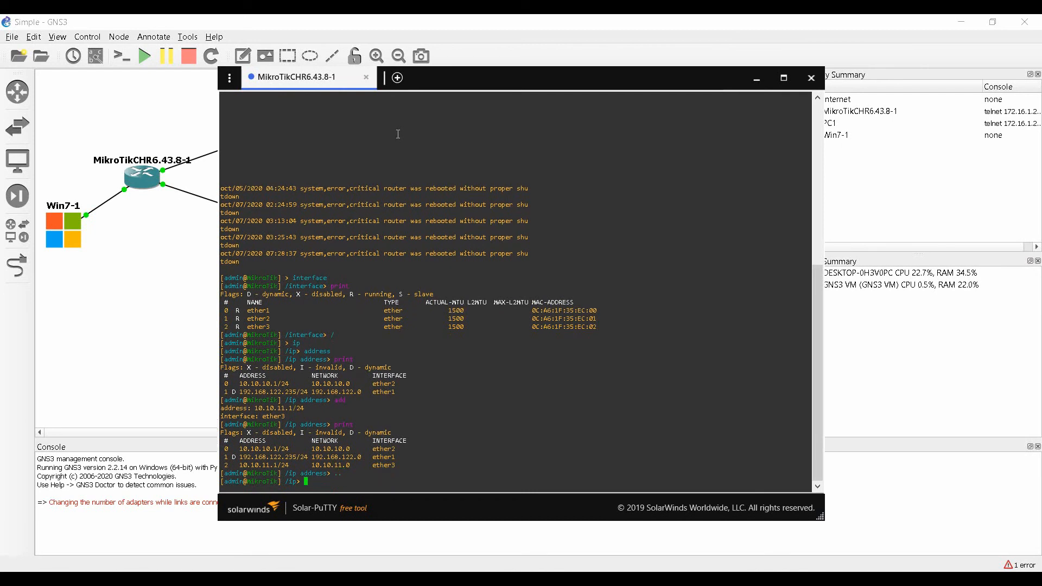
text(dhcp-server)
key(Return)
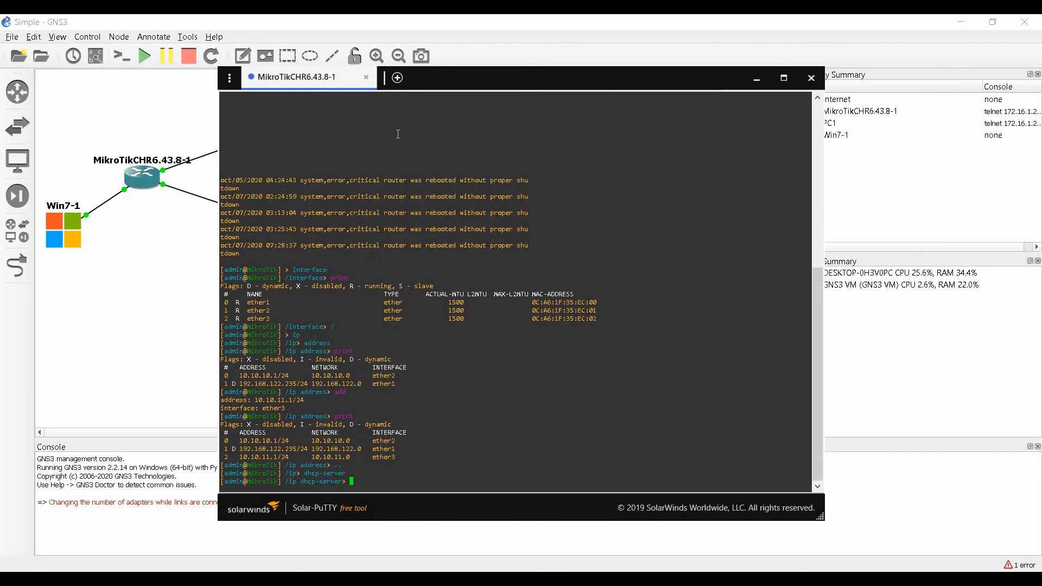
Print the existing DHCP servers and start DHCP setup on ether3.
text(print)
key(Return)
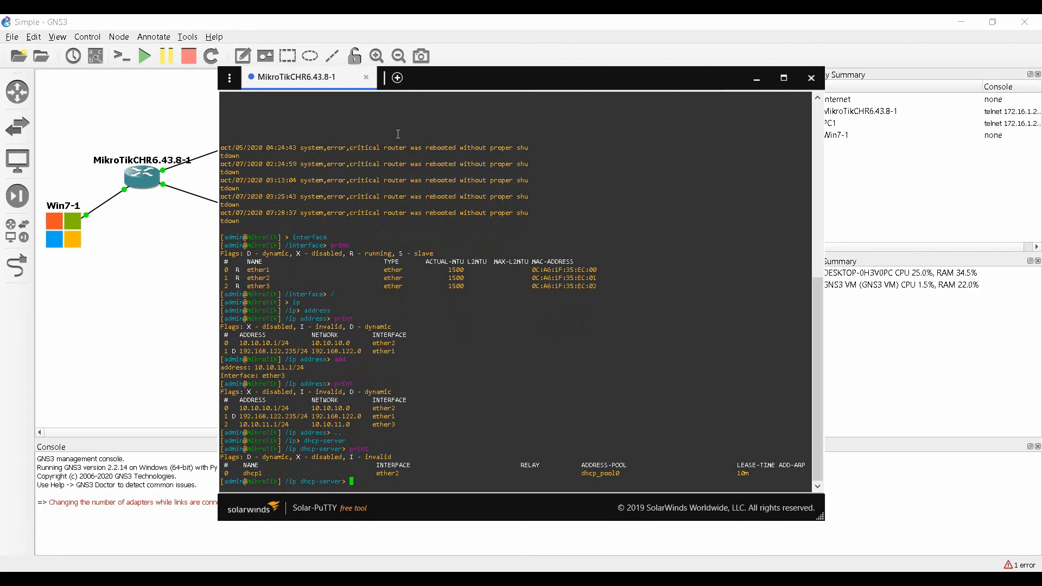
text(s)
text(setup)
key(Return)
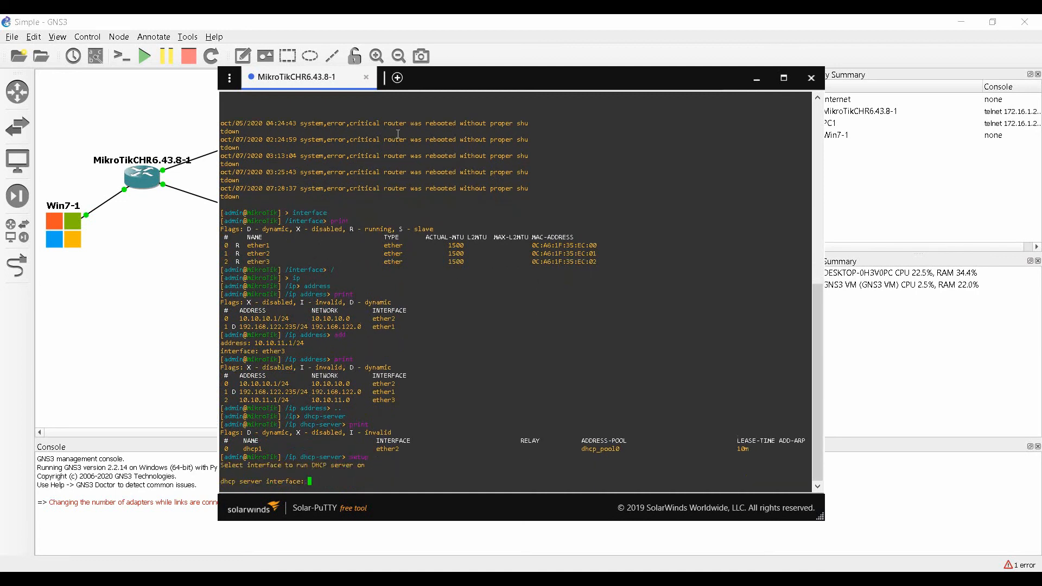
text(ether3)
key(Return)
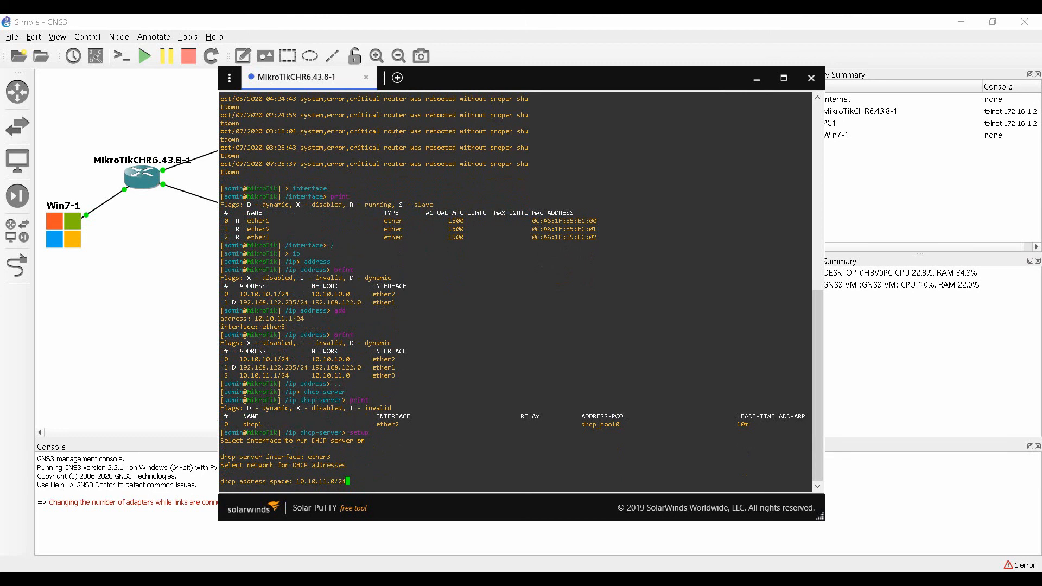
Accept 10.10.11.0/24, gateway 10.10.11.1, DNS 192.168.122.1, 10m lease, then list dhcp2.
key(Return)
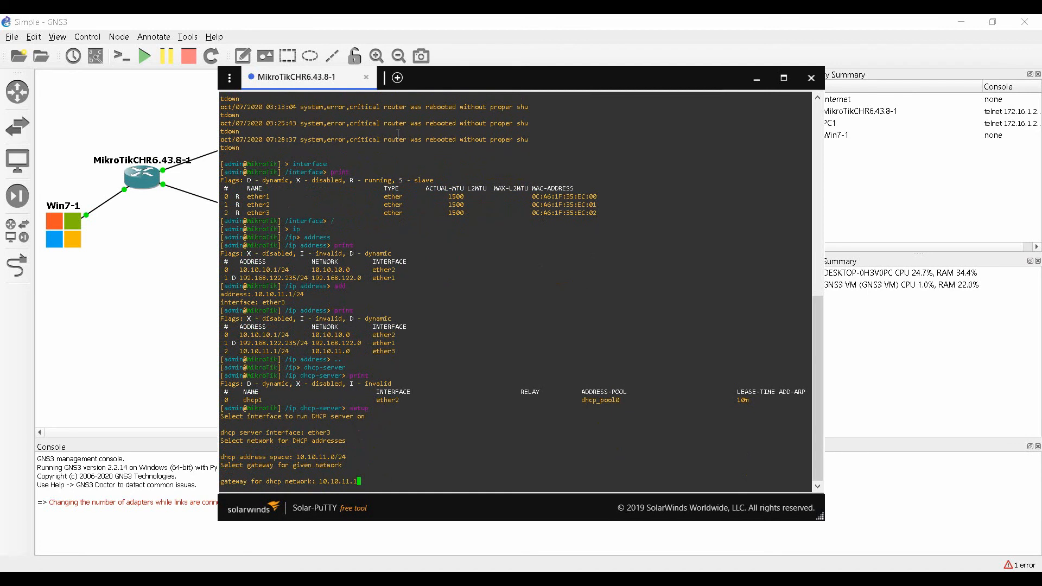
key(Return)
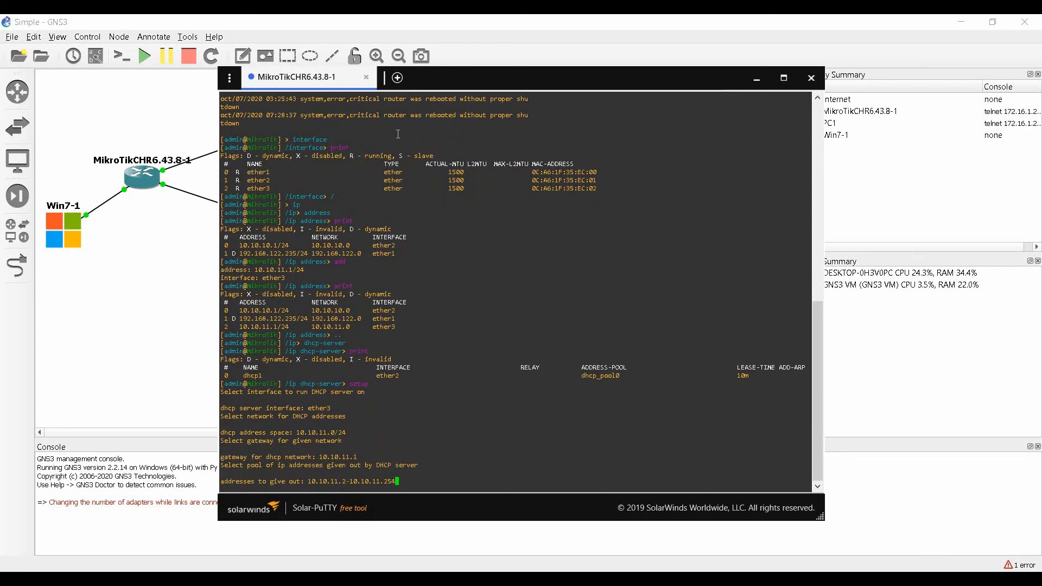
key(Return)
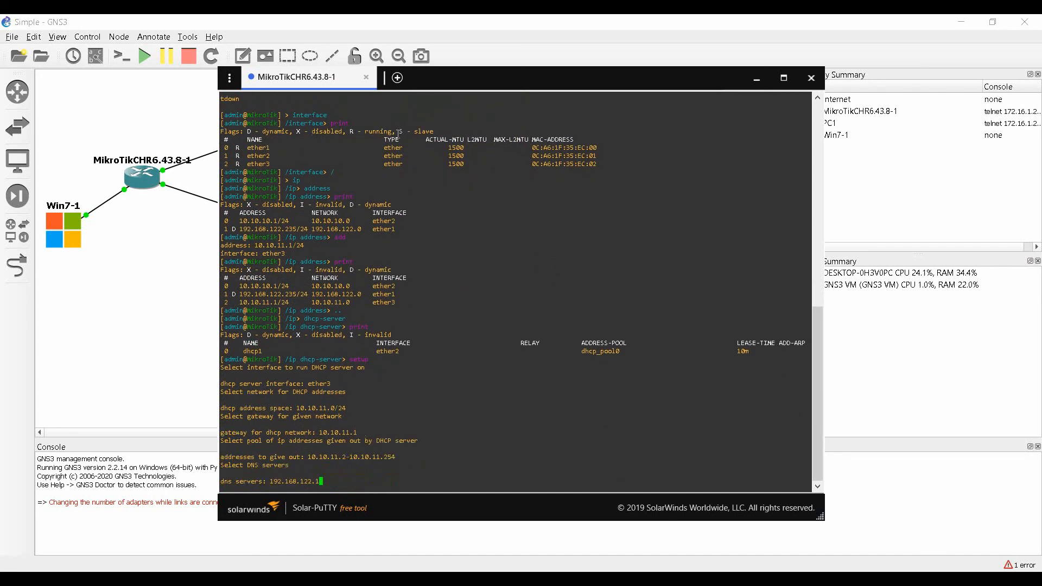
key(Return)
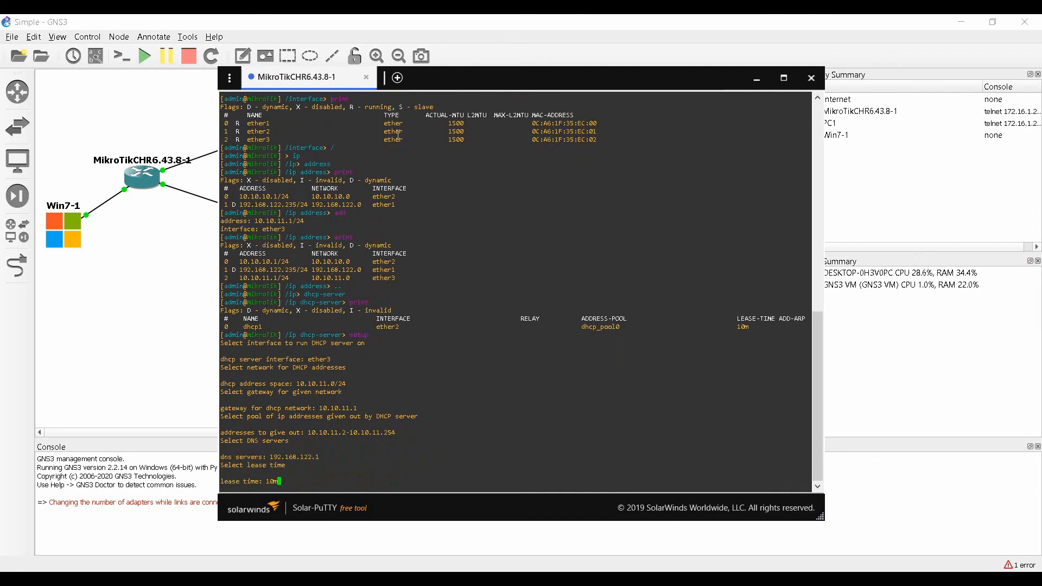
key(Return)
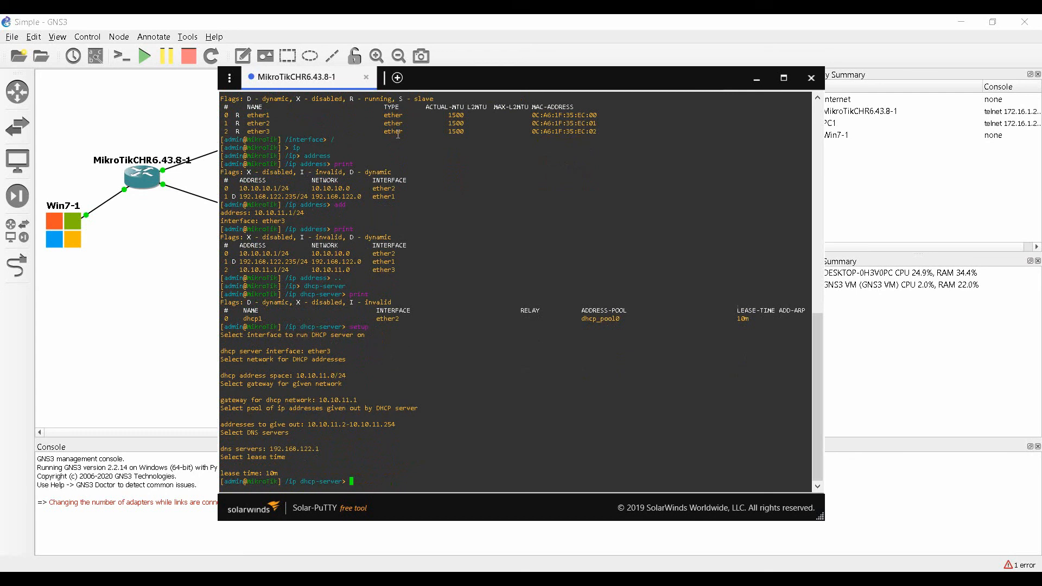
text(print)
key(Return)
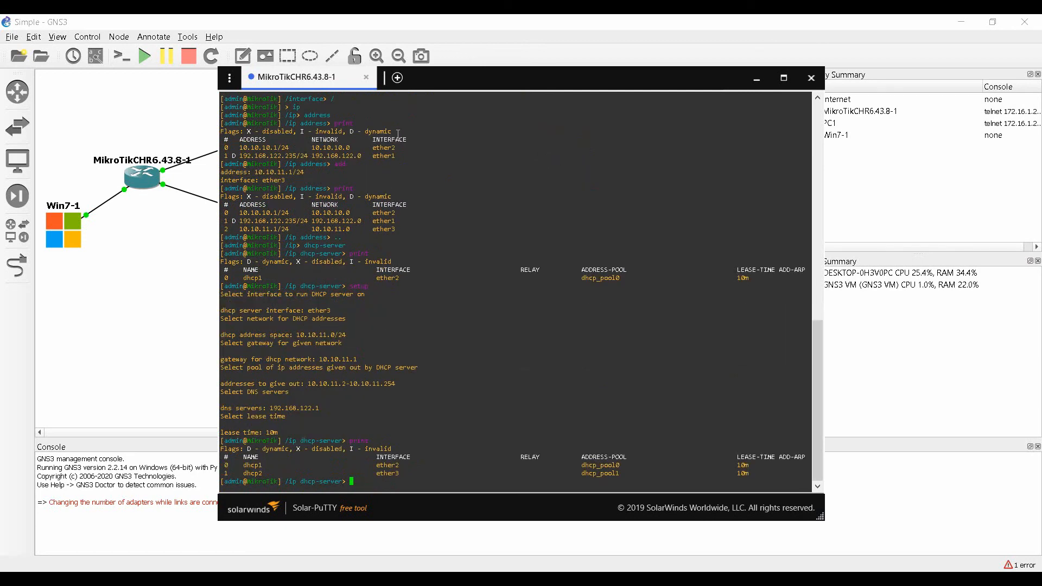
Print the empty DHCP lease table, then bring the Windows 7 x64 VM to front.
text(lease)
key(Return)
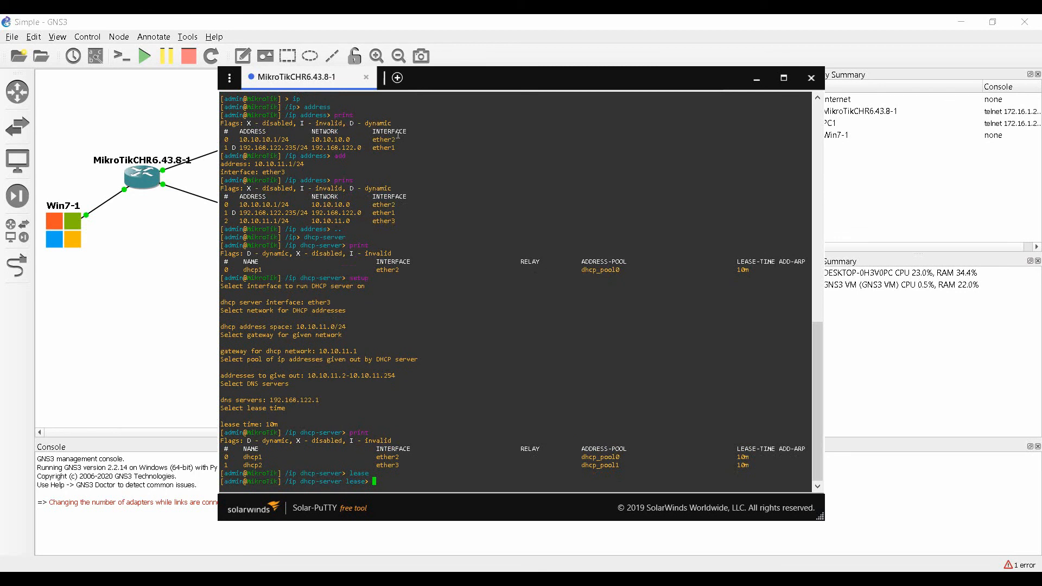
text(print)
key(Return)
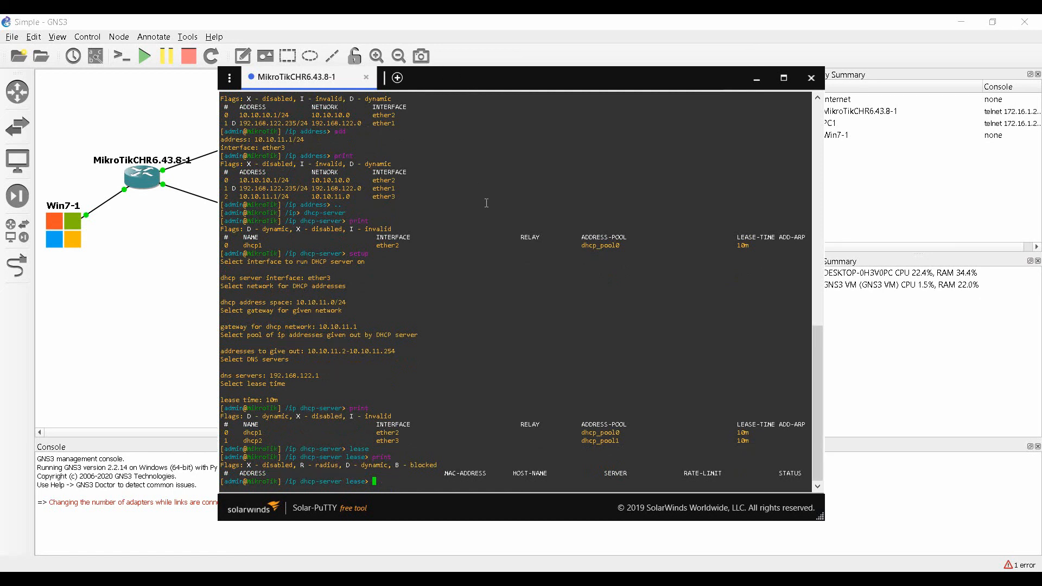
click(724, 582)
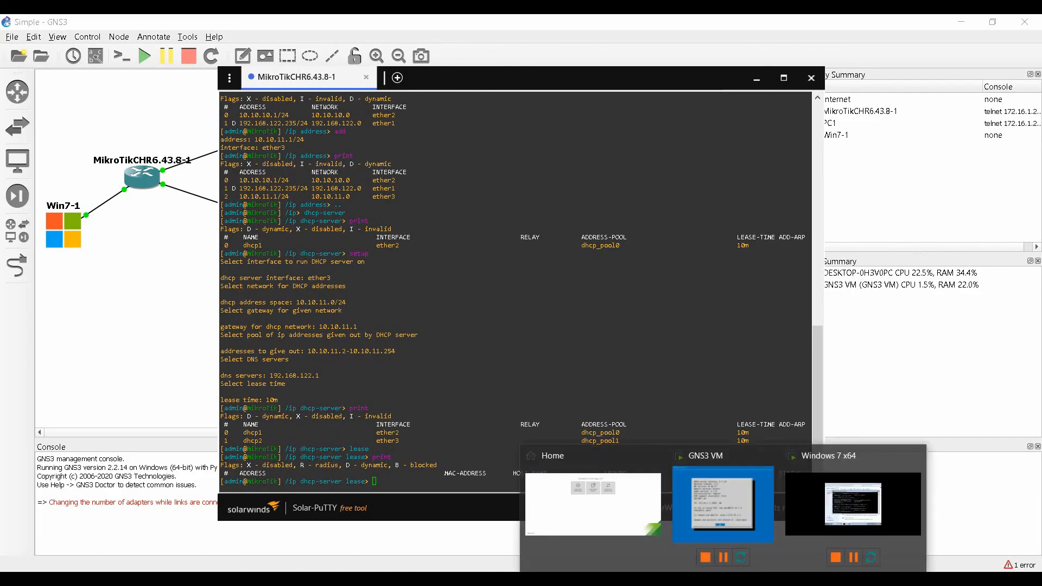
click(836, 513)
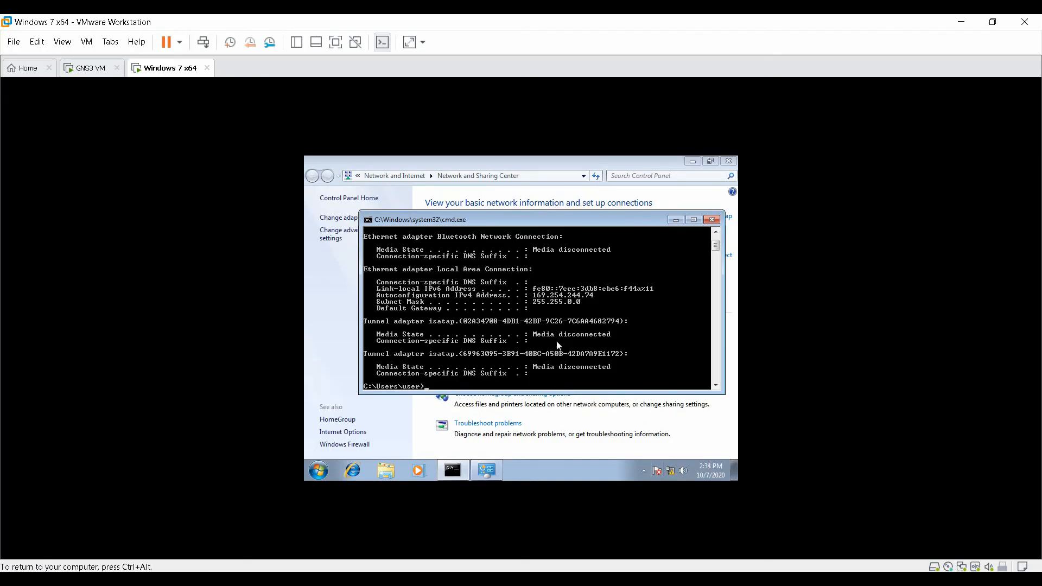
Run ipconfig, /release and /renew so the VM gets 10.10.11.254, gateway 10.10.11.1.
text(ipconfig)
key(Return)
text(ipconfig)
text(elease)
key(Return)
text(ipconfig /renew)
key(Return)
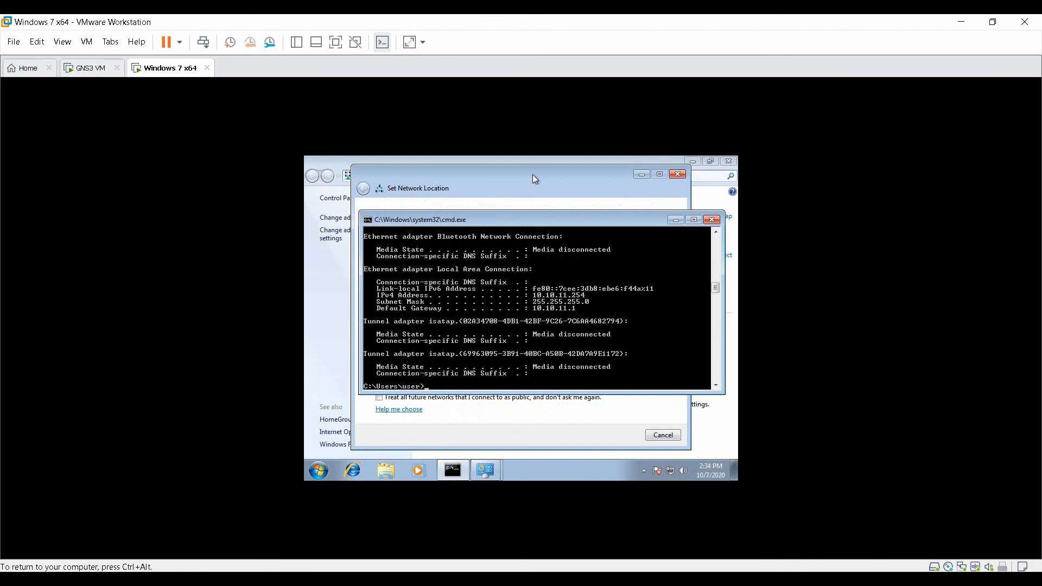
Set the Windows network location to Public and close the confirmation.
click(424, 185)
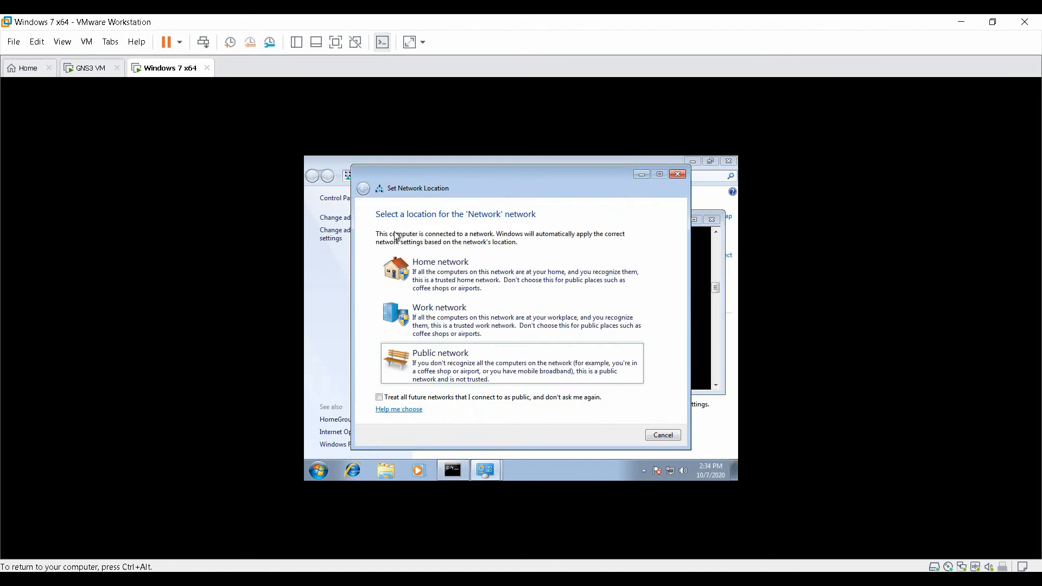
click(465, 368)
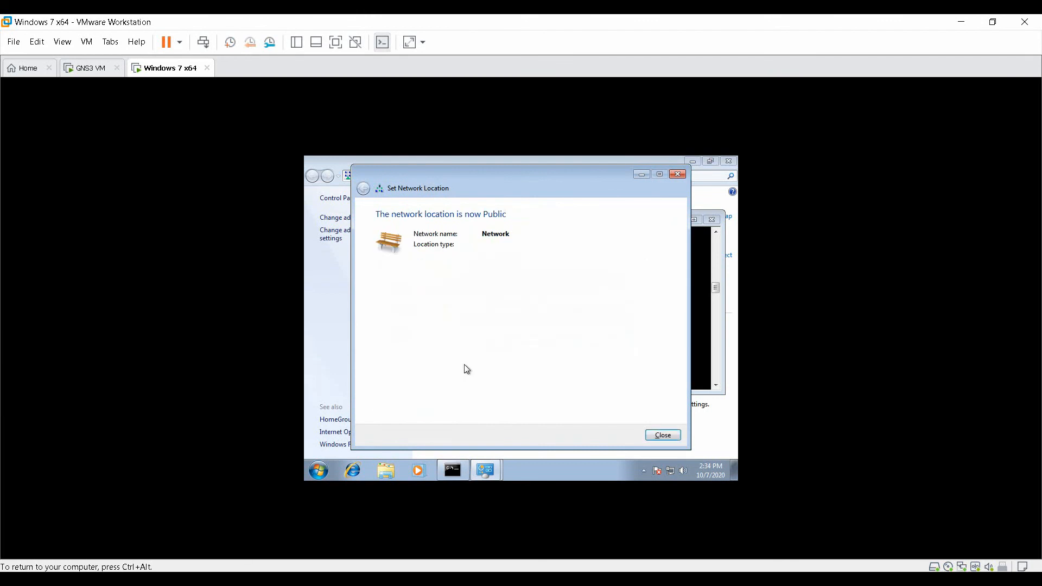
click(661, 436)
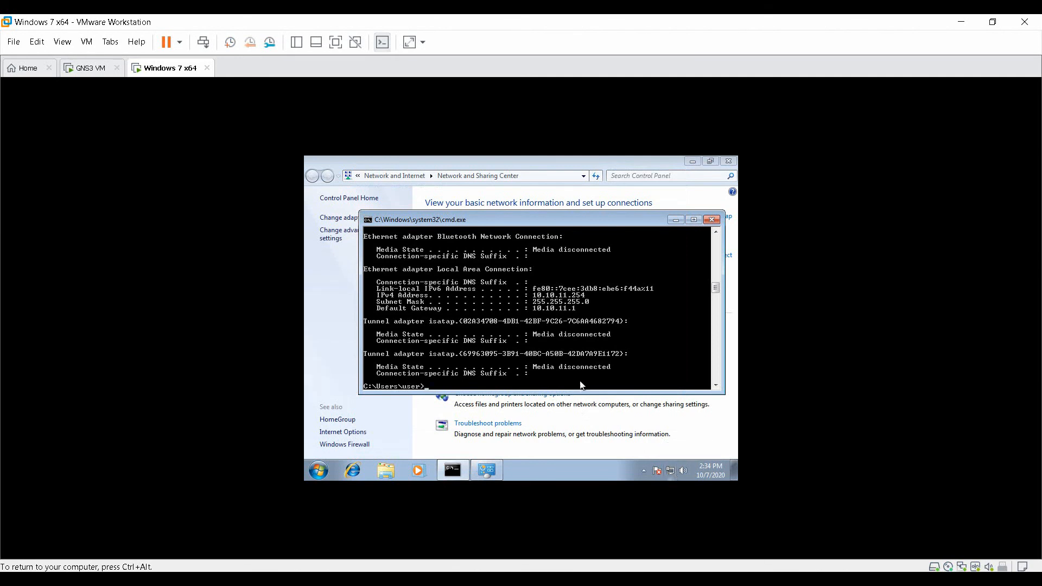
text(ping www.google.com)
key(Return)
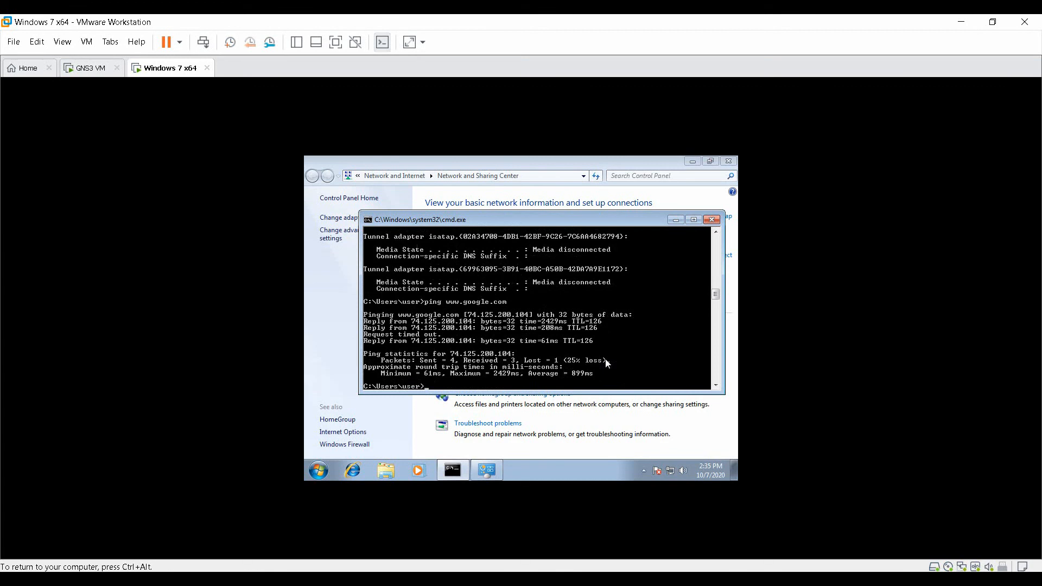
key(Up)
key(Return)
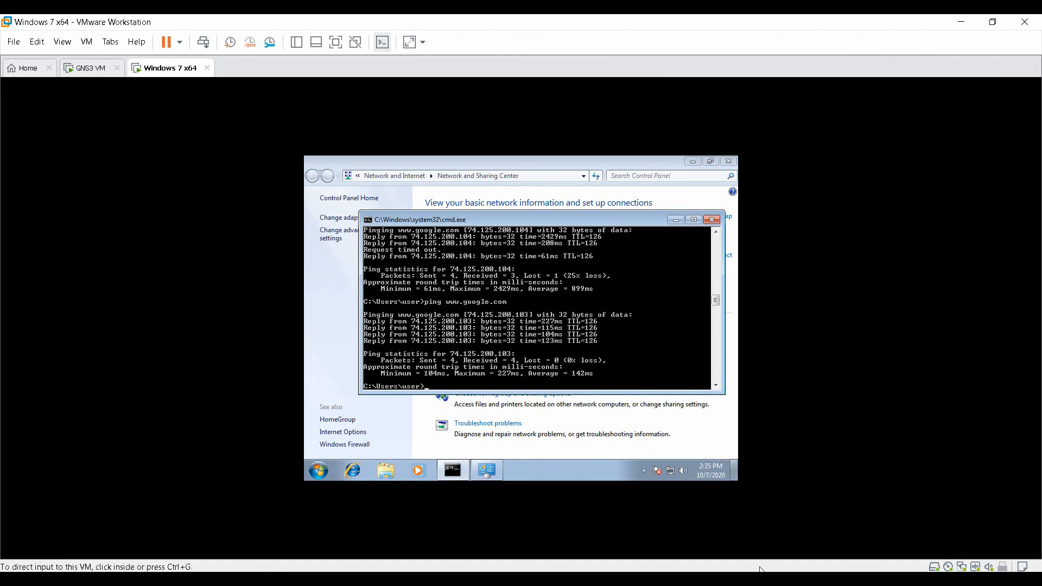
key(alt+Tab)
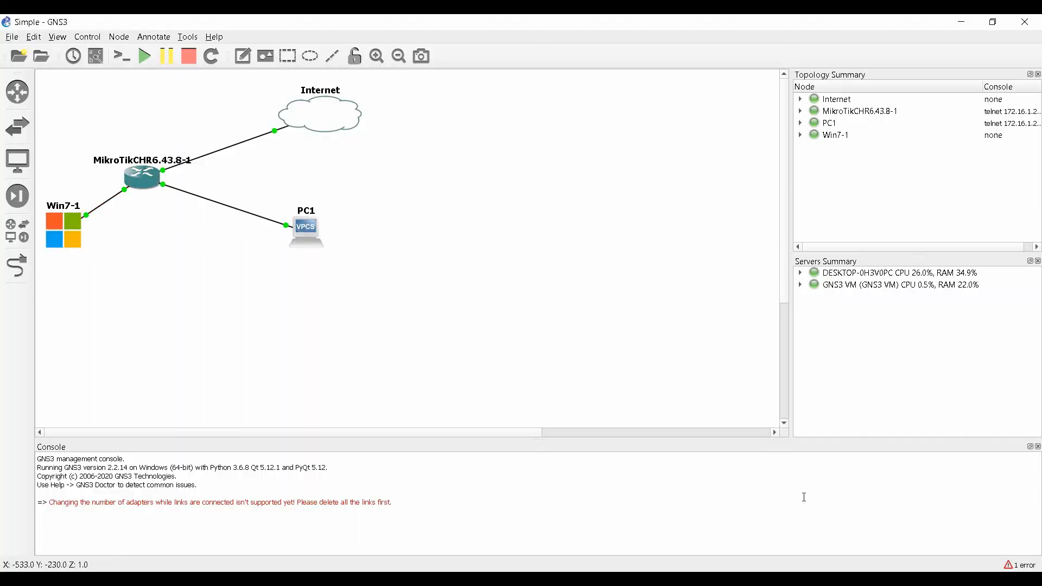
List the router's DHCP leases to confirm 10.10.11.254 is bound on dhcp2.
key(alt+Tab)
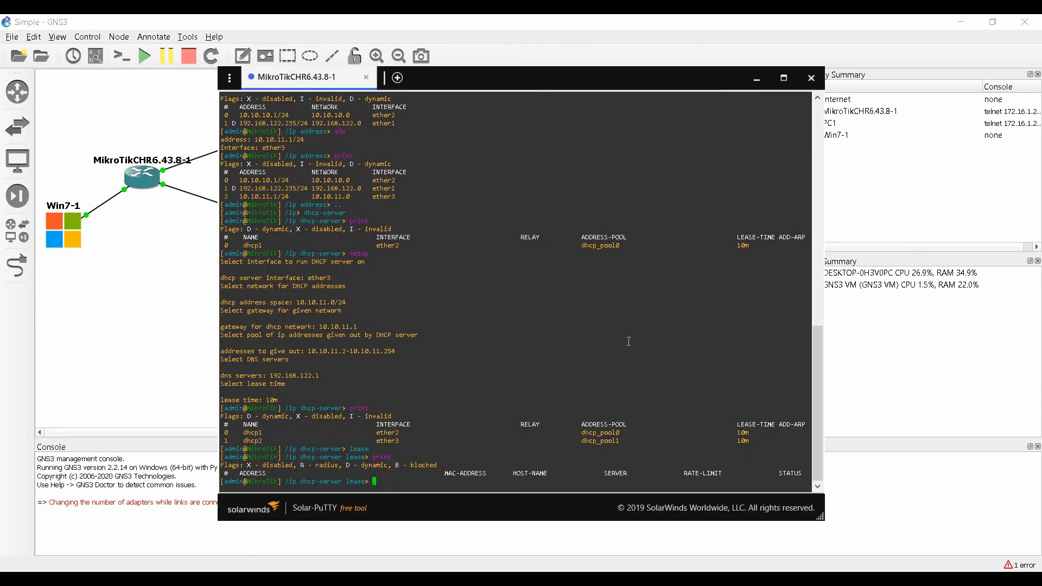
text(print)
key(Return)
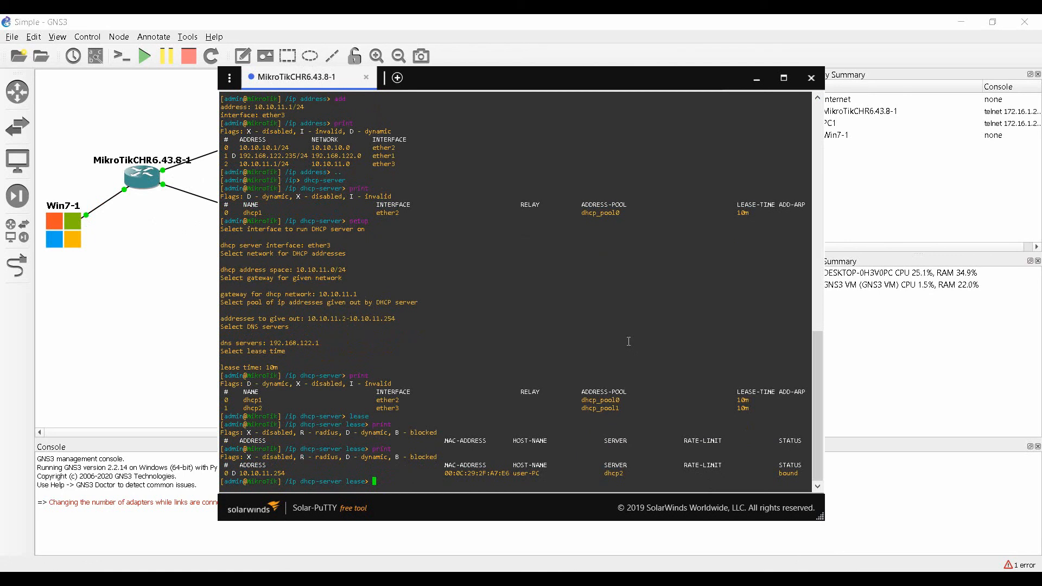